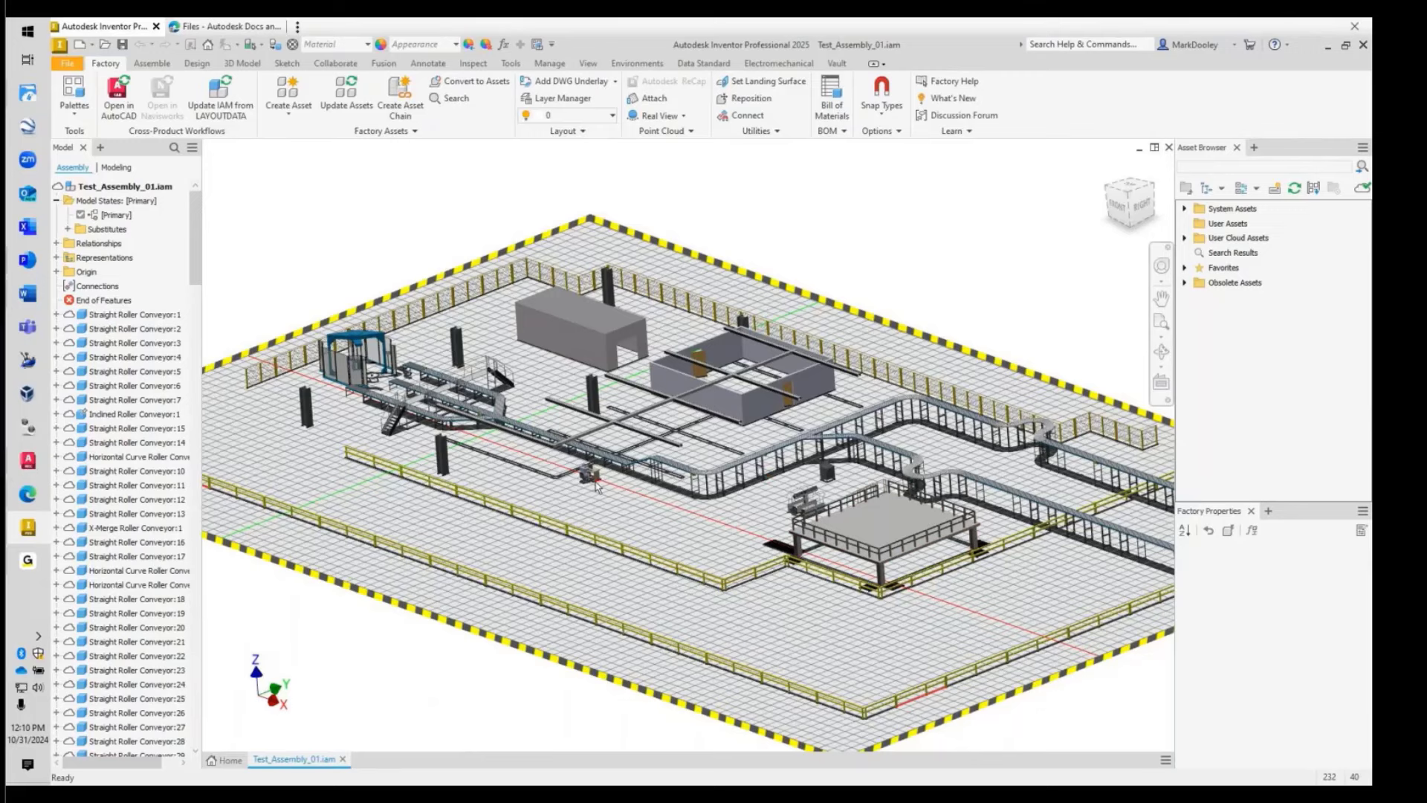
# - Inspect the seated operator's workstation beside the conveyor and save the factory layout assembly
pyautogui.scroll(10, 602, 494)
pyautogui.scroll(-5, 606, 496)
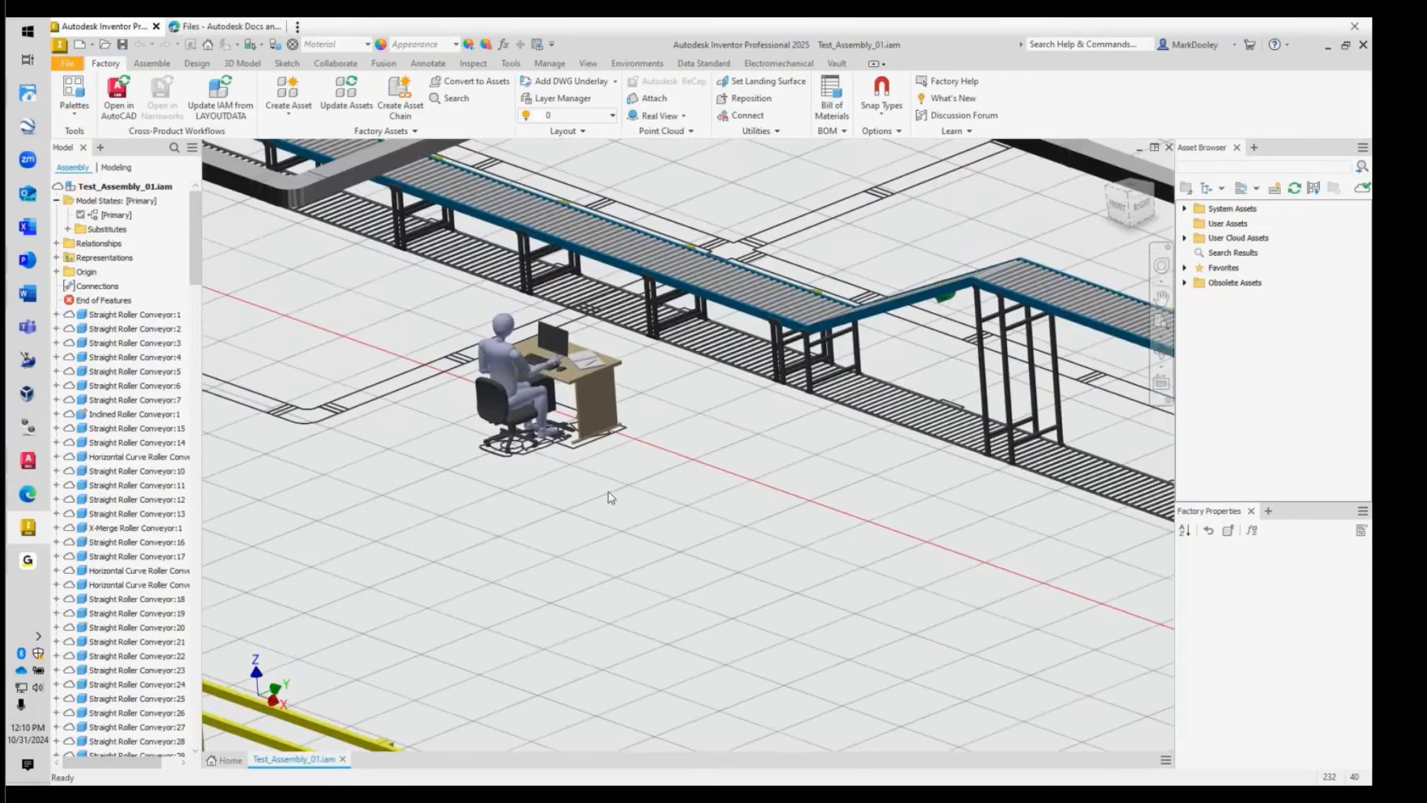
pyautogui.scroll(-5, 608, 492)
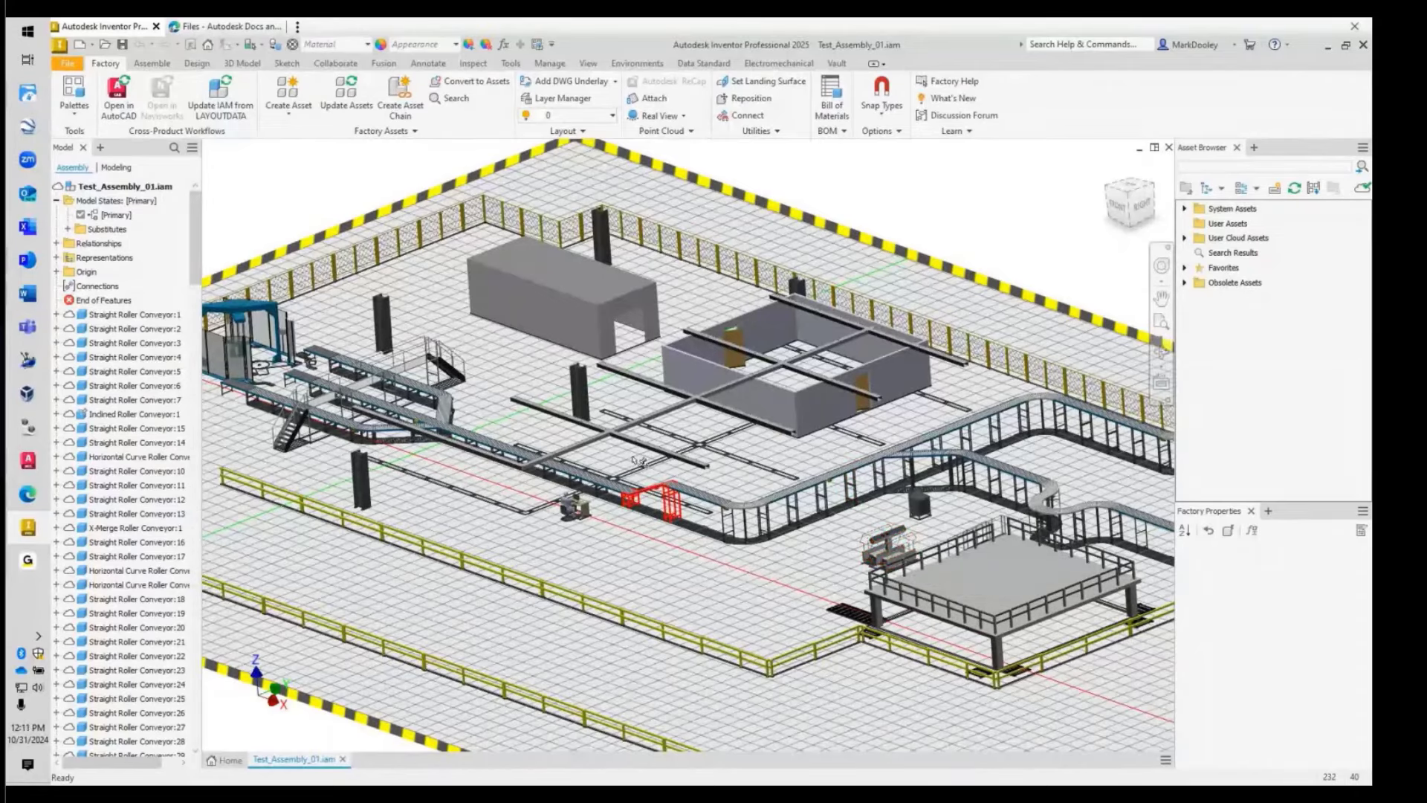
pyautogui.scroll(-2, 637, 460)
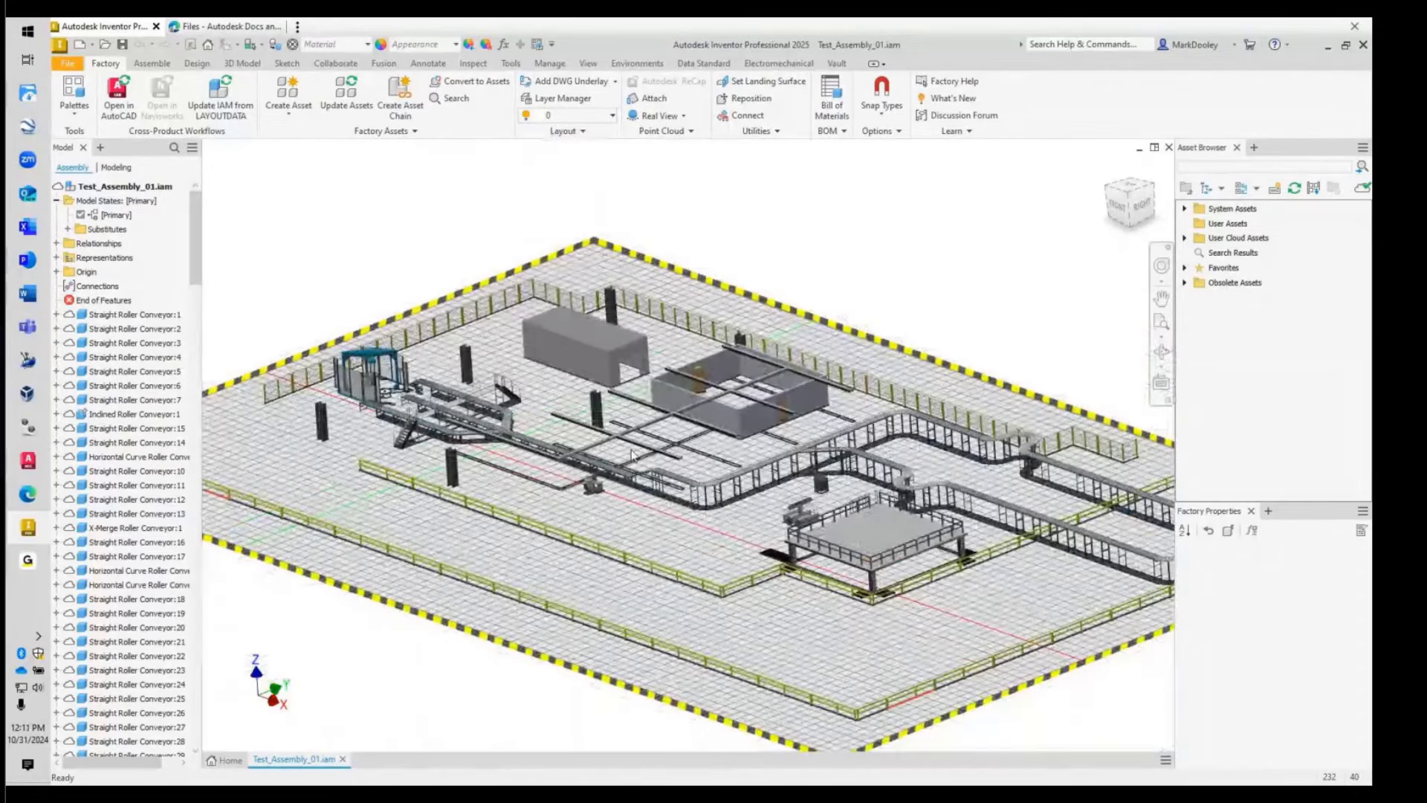
pyautogui.click(122, 45)
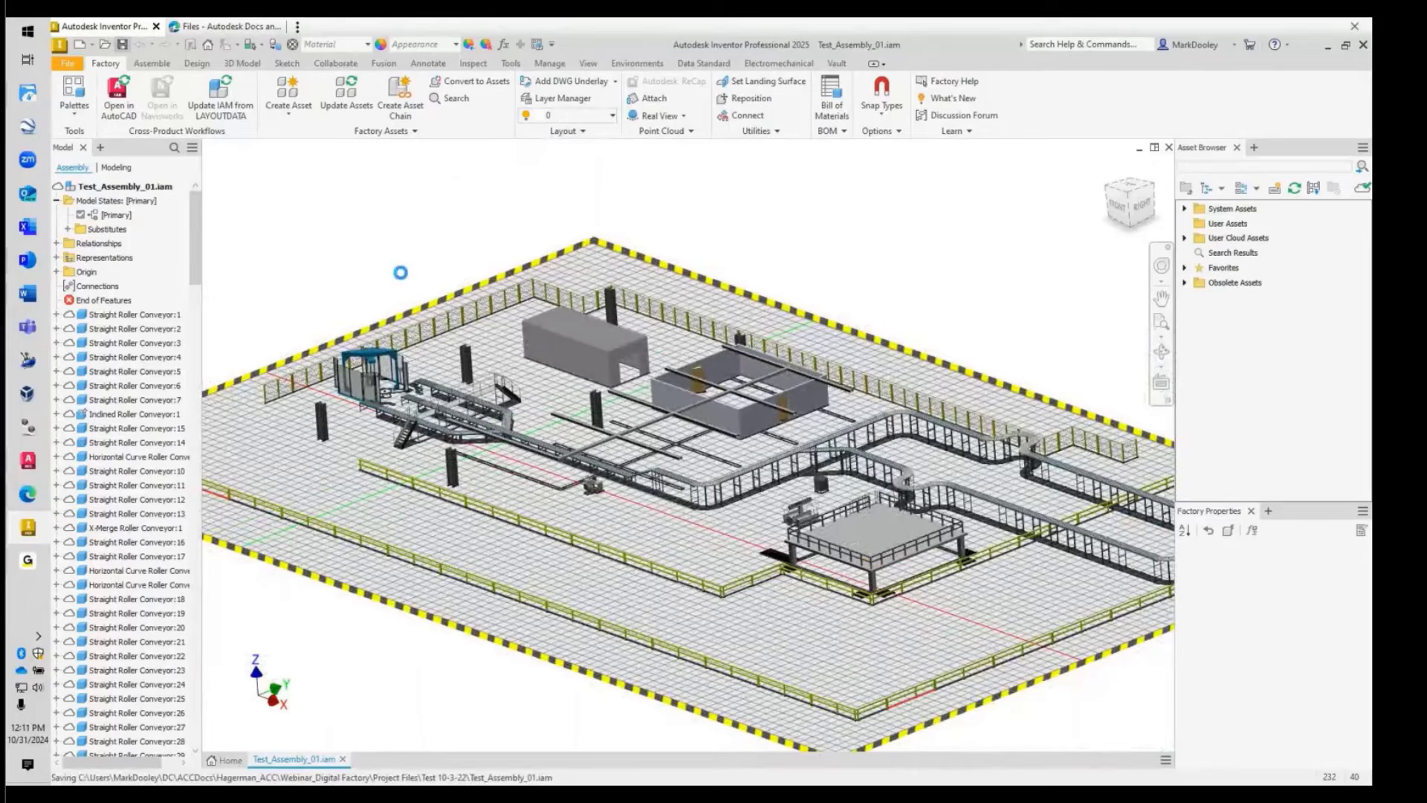
# - Switch to Autodesk Docs in the browser and view version V1 of Test_Assembly_01.iam
pyautogui.click(223, 27)
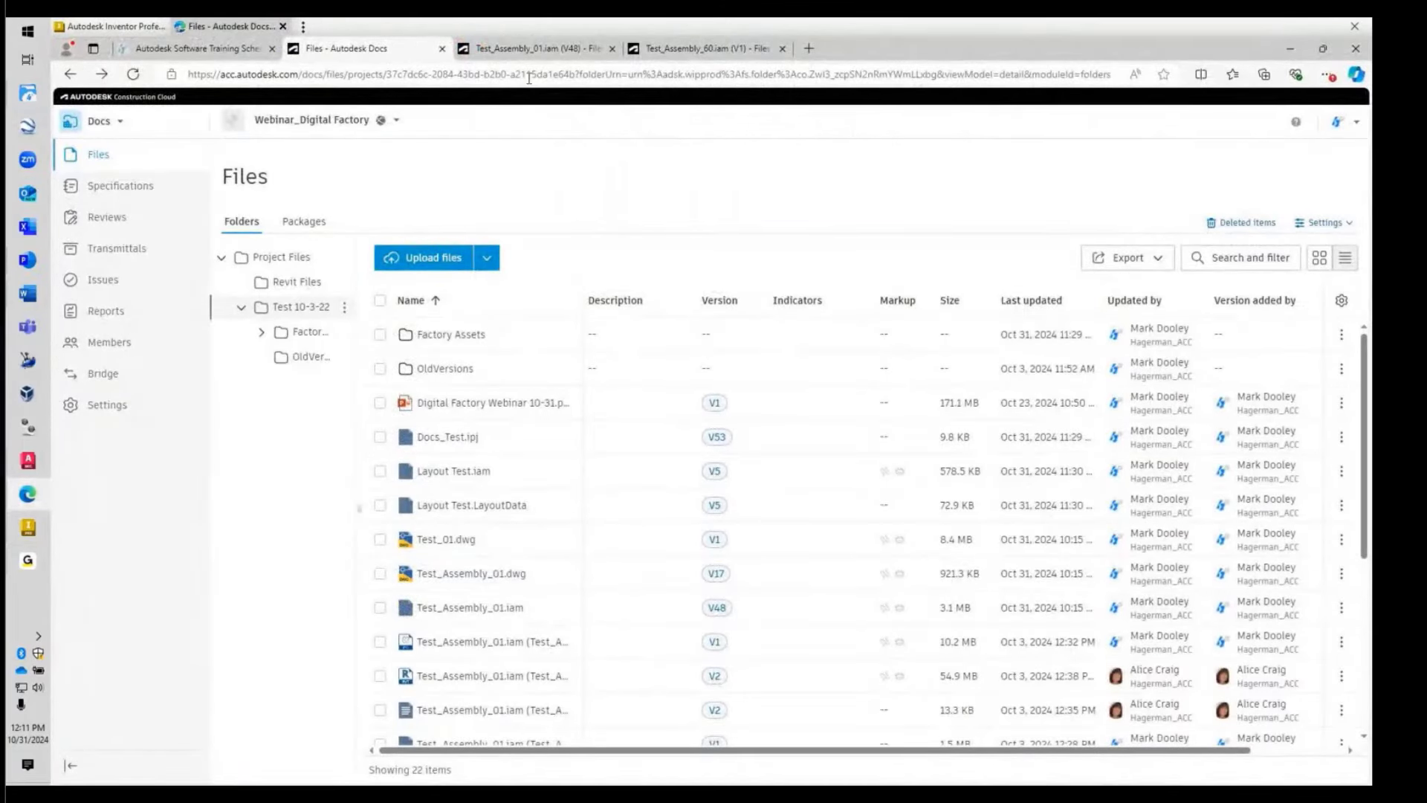
pyautogui.click(527, 46)
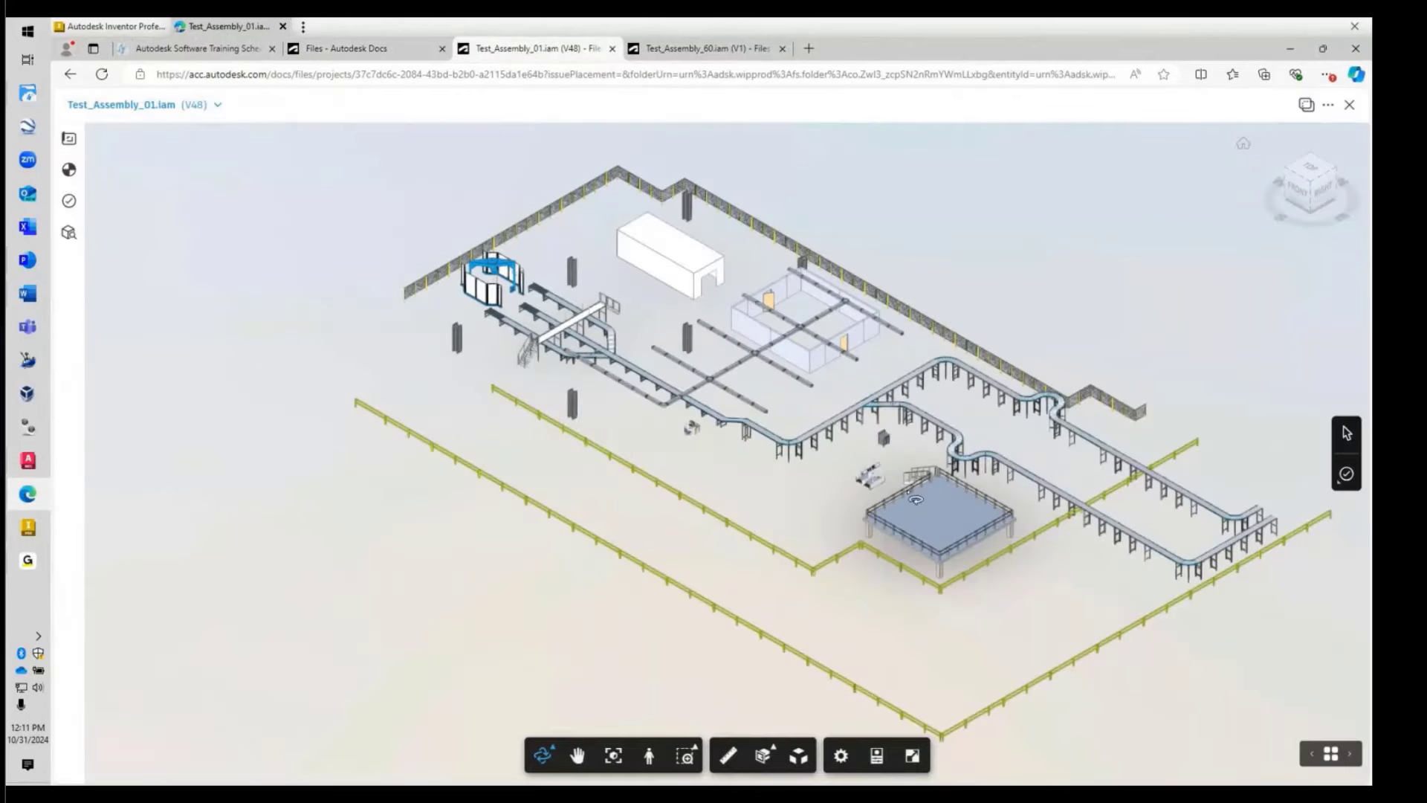
pyautogui.click(190, 112)
pyautogui.scroll(-10, 239, 387)
pyautogui.scroll(-10, 226, 414)
pyautogui.click(171, 451)
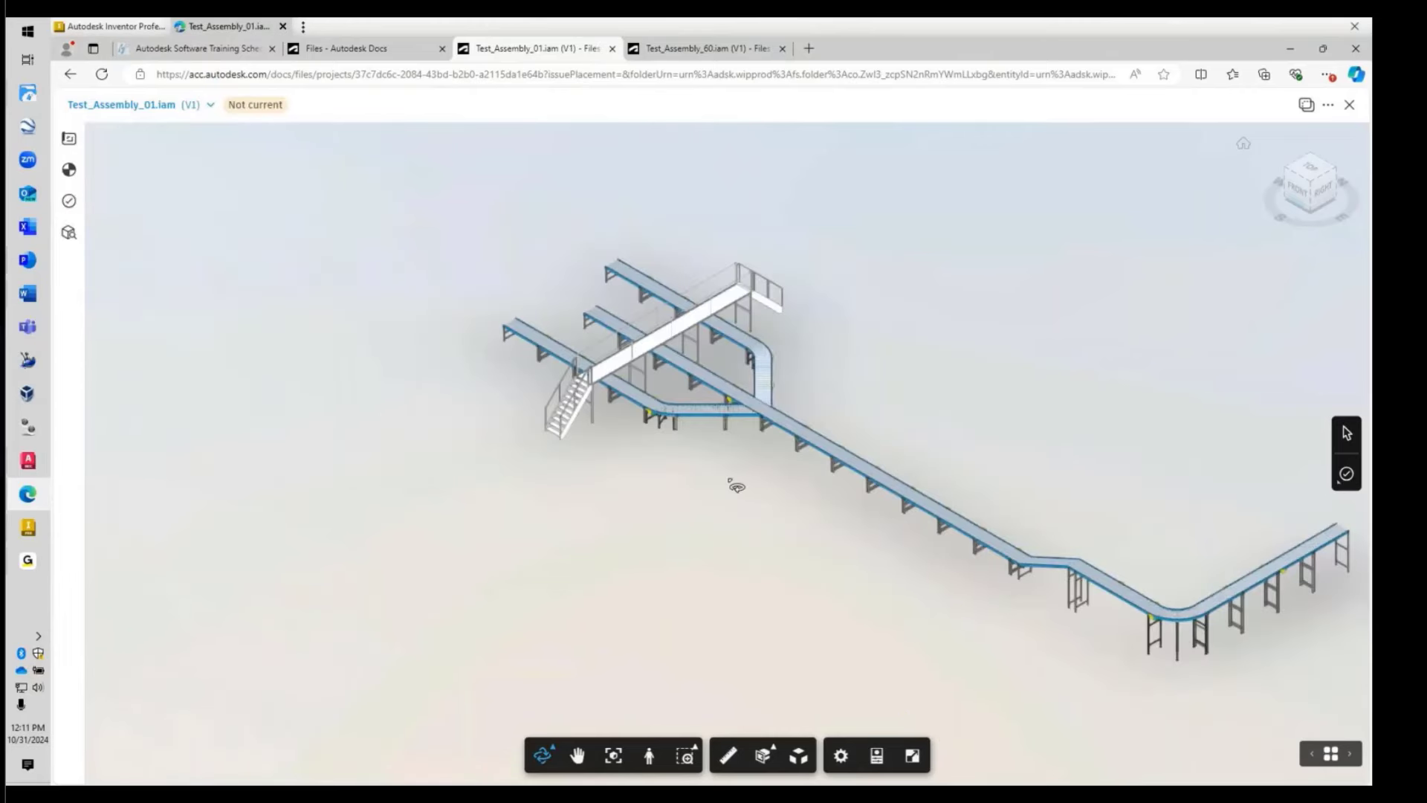
# - View version V20 and then version V44 of Test_Assembly_01.iam from its version history
pyautogui.click(173, 106)
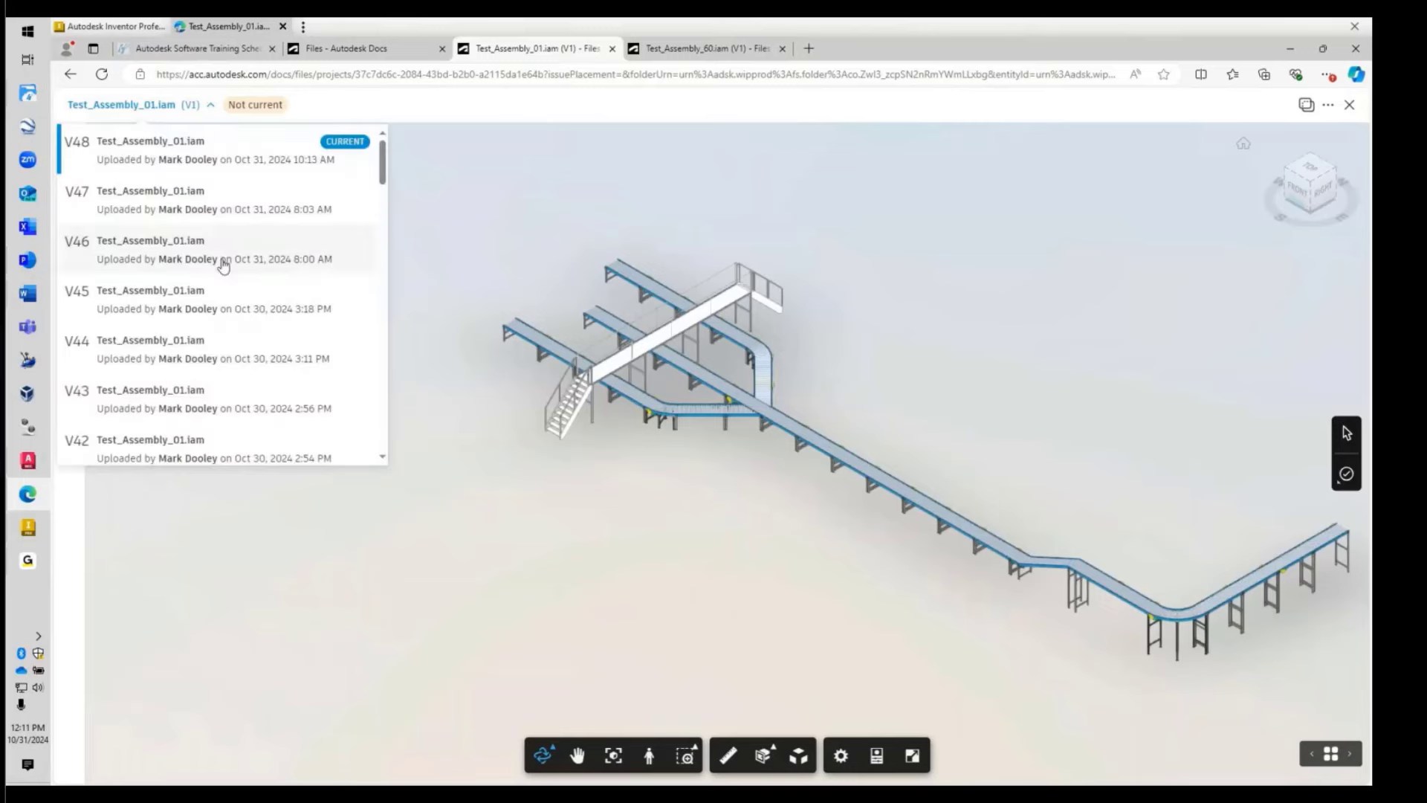
pyautogui.scroll(-15, 203, 323)
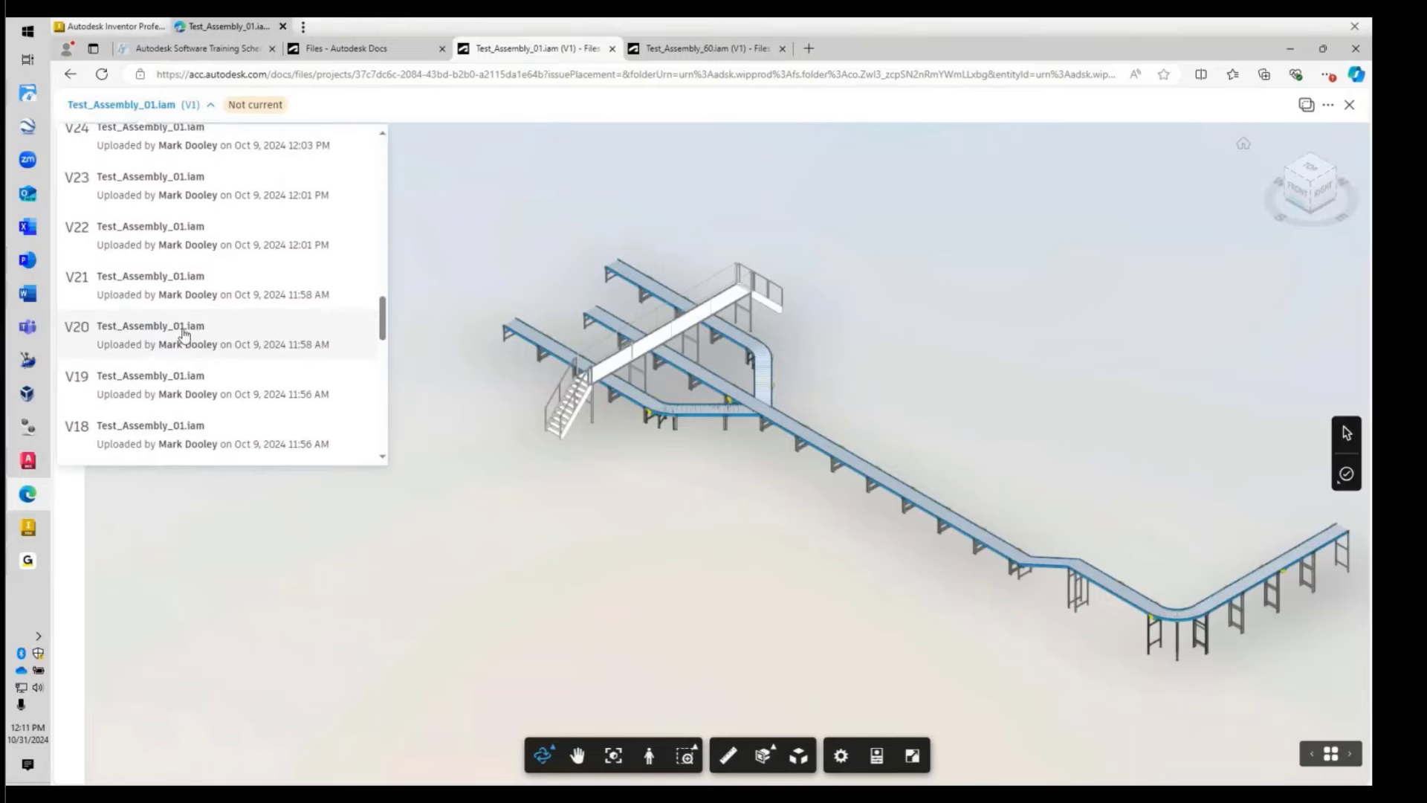
pyautogui.click(191, 344)
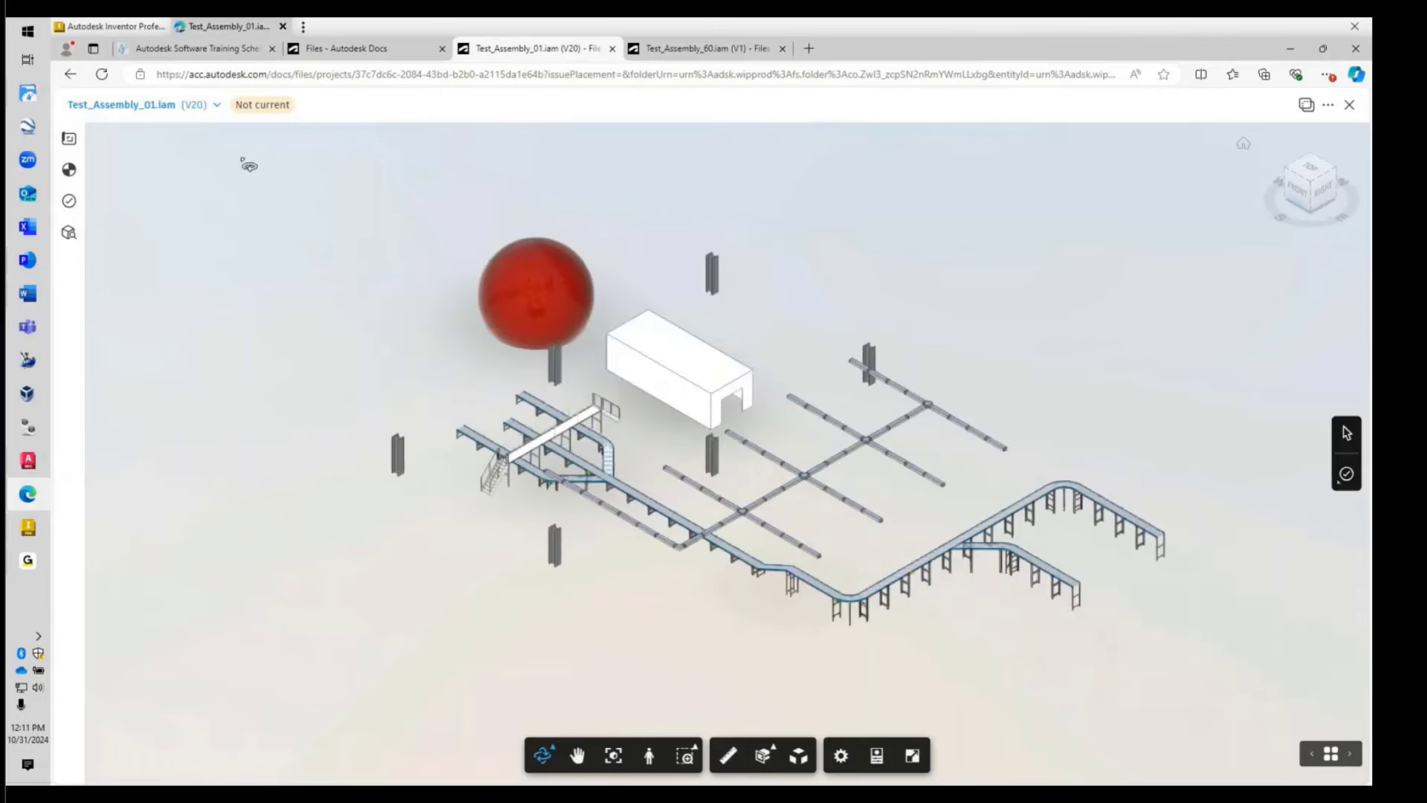
pyautogui.click(190, 104)
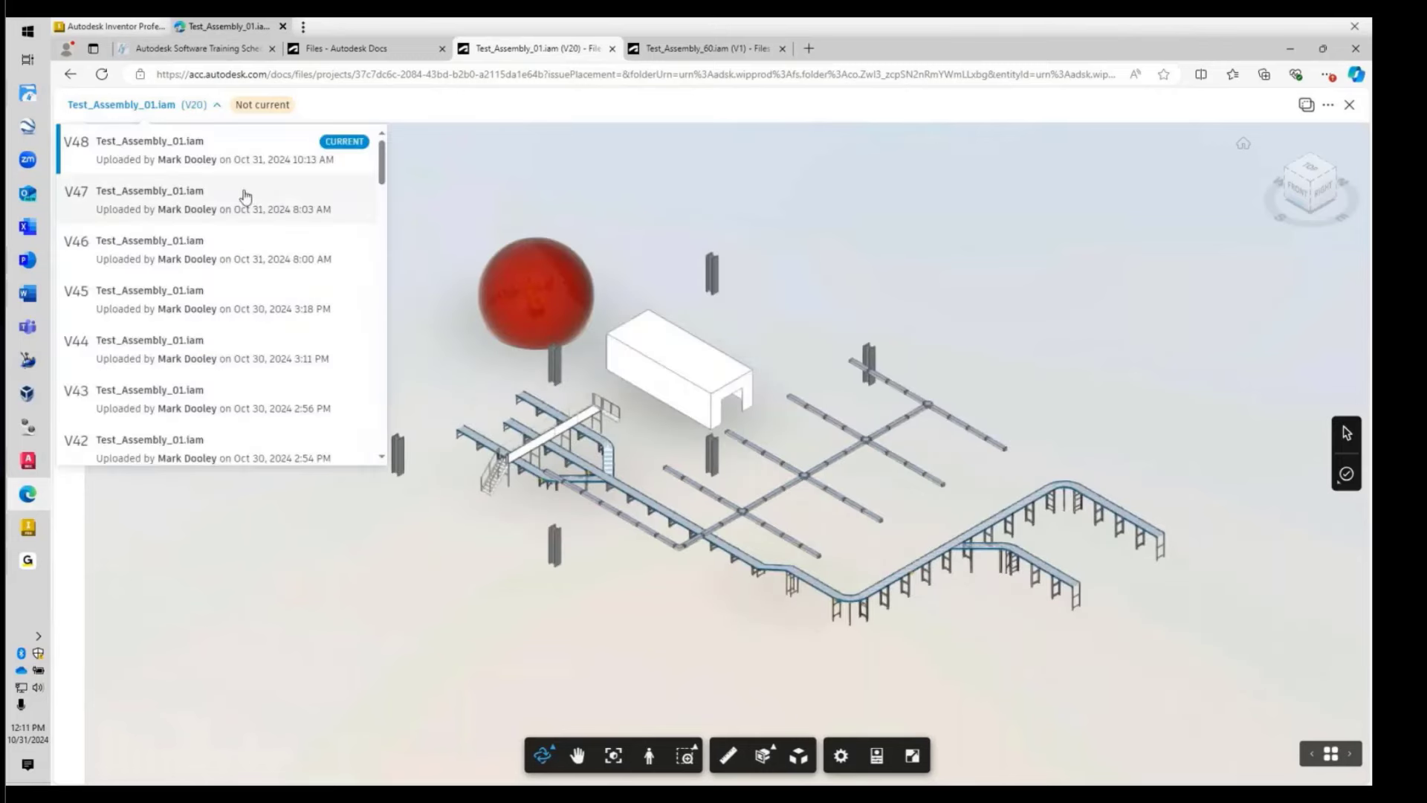
pyautogui.click(162, 345)
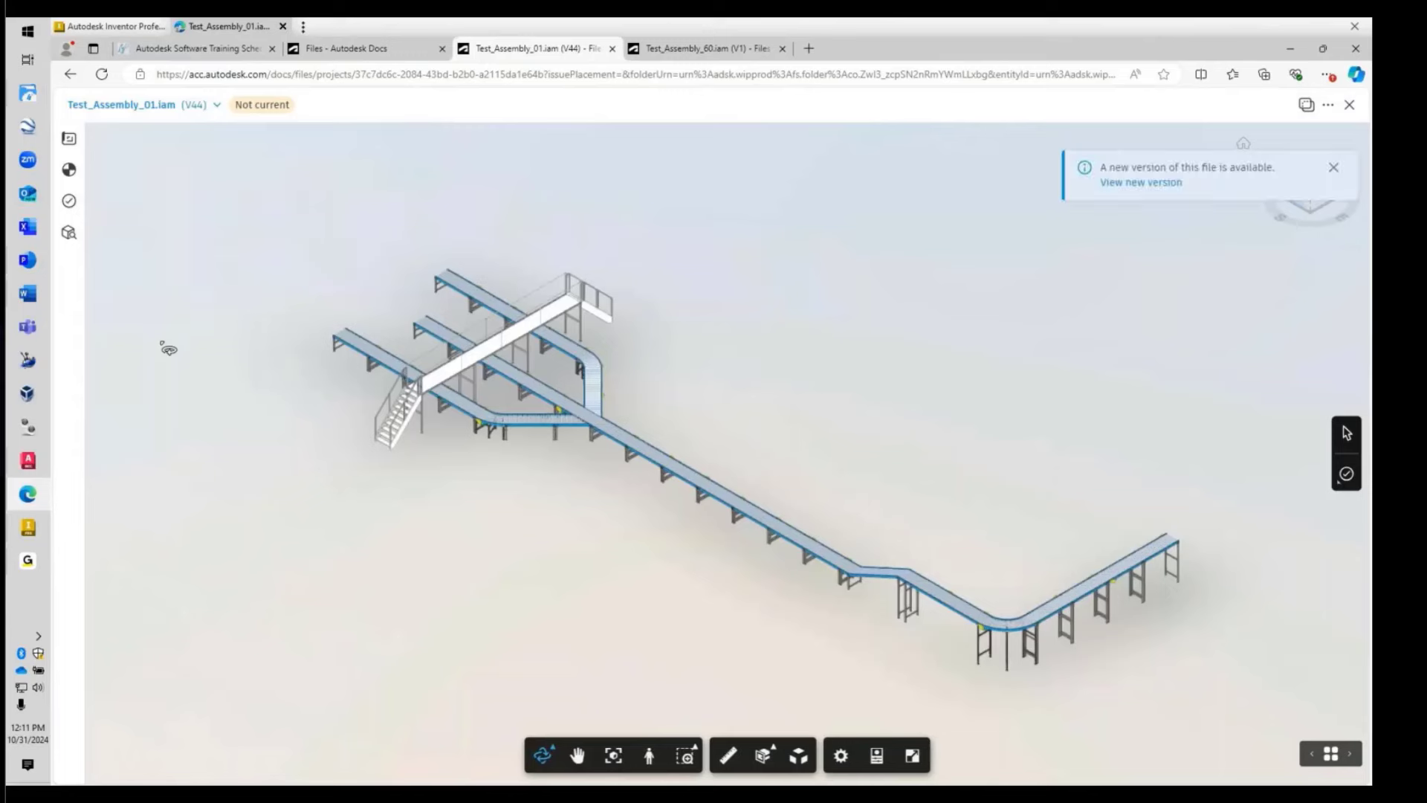
# - Check the version history for the newly saved version and view version V48 of the assembly
pyautogui.click(163, 113)
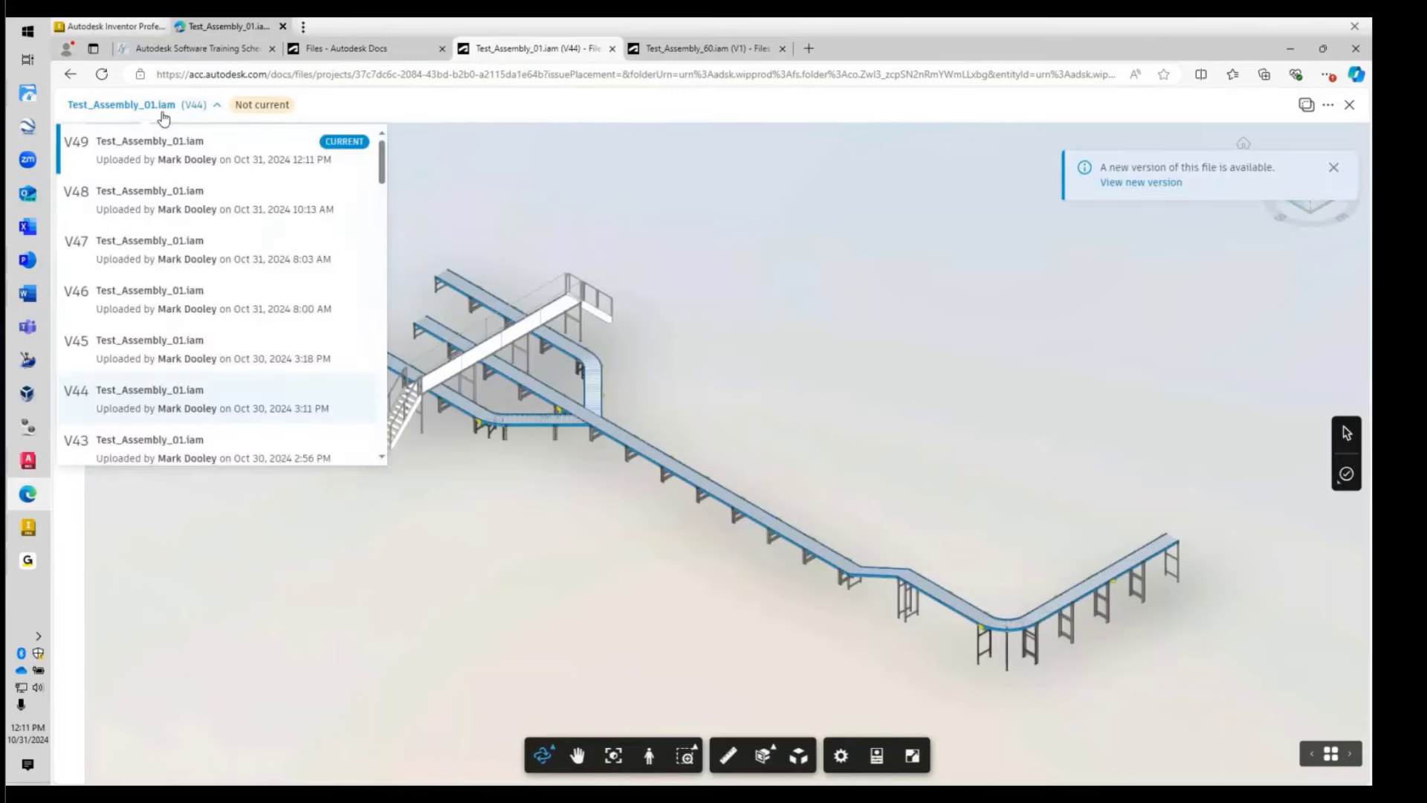
pyautogui.click(1147, 183)
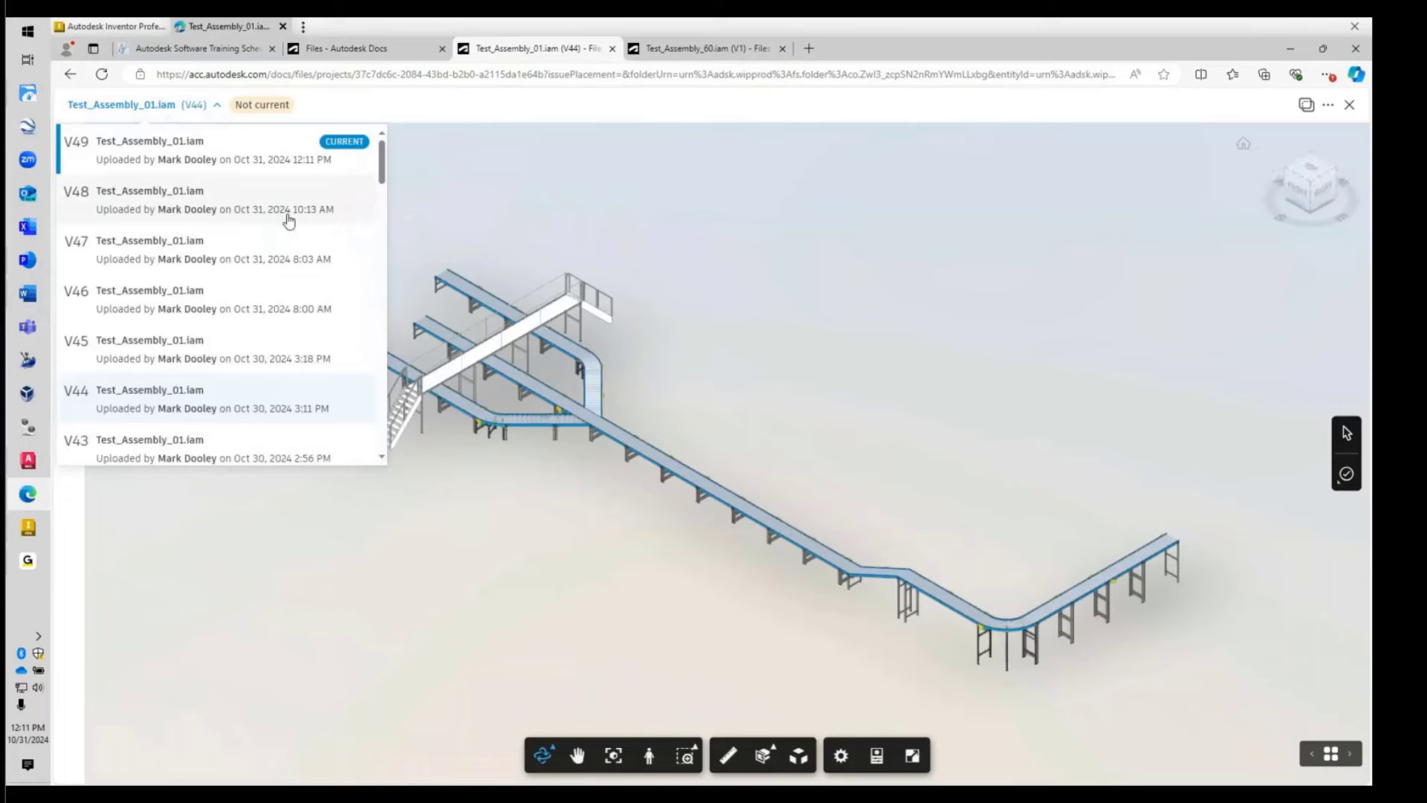
pyautogui.click(178, 211)
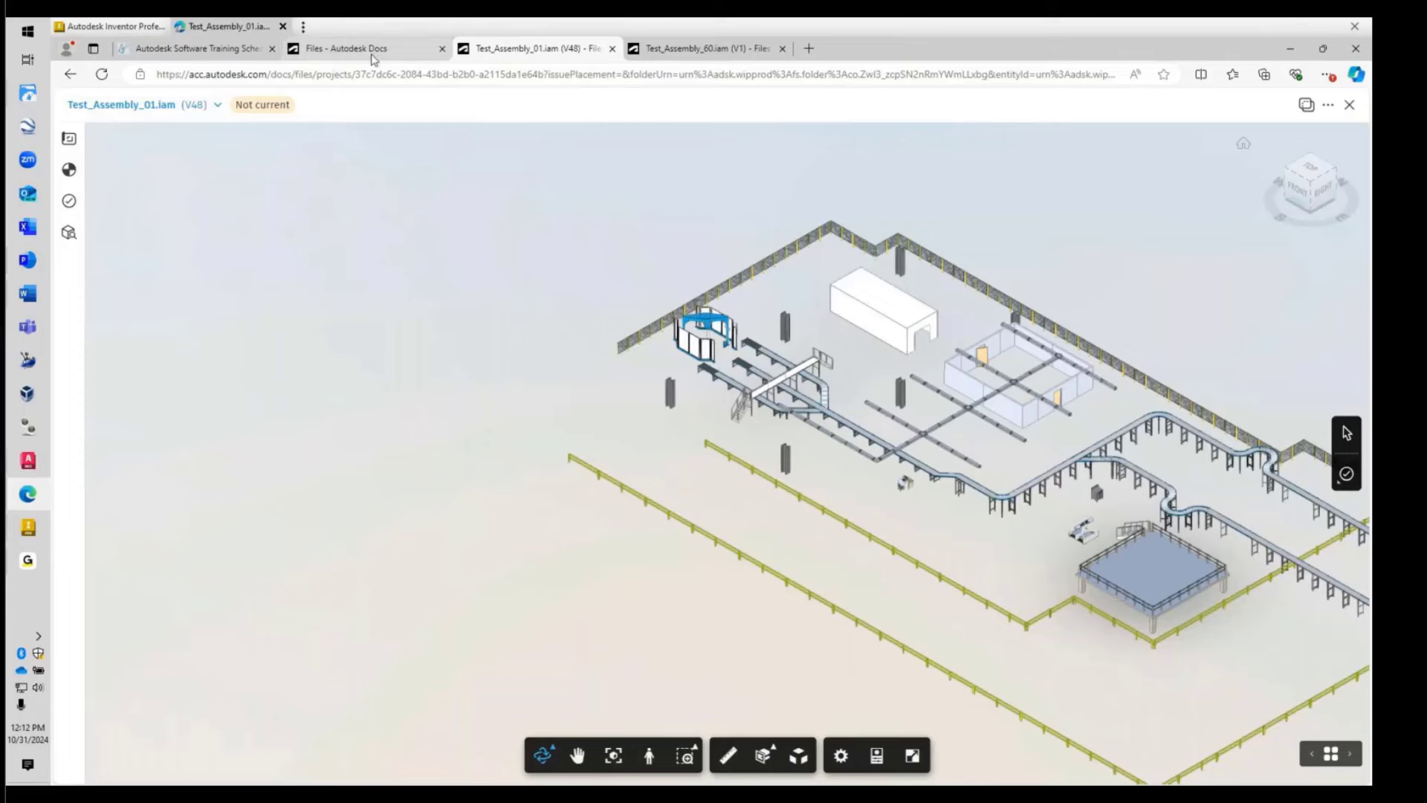
# - Return to the project's file listing and look through the files in the Test 10-3-22 folder
pyautogui.click(347, 48)
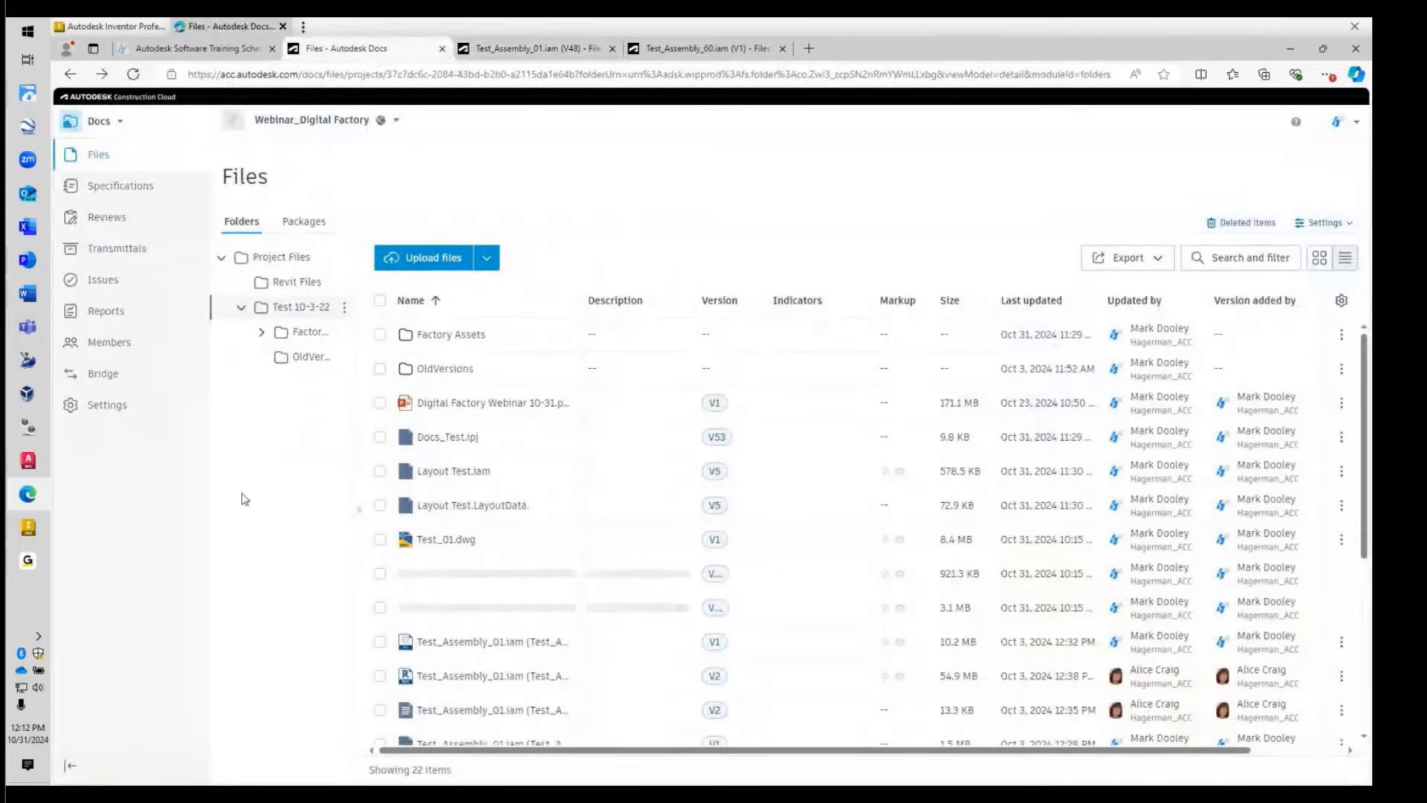
pyautogui.scroll(-1, 444, 614)
pyautogui.scroll(-4, 444, 614)
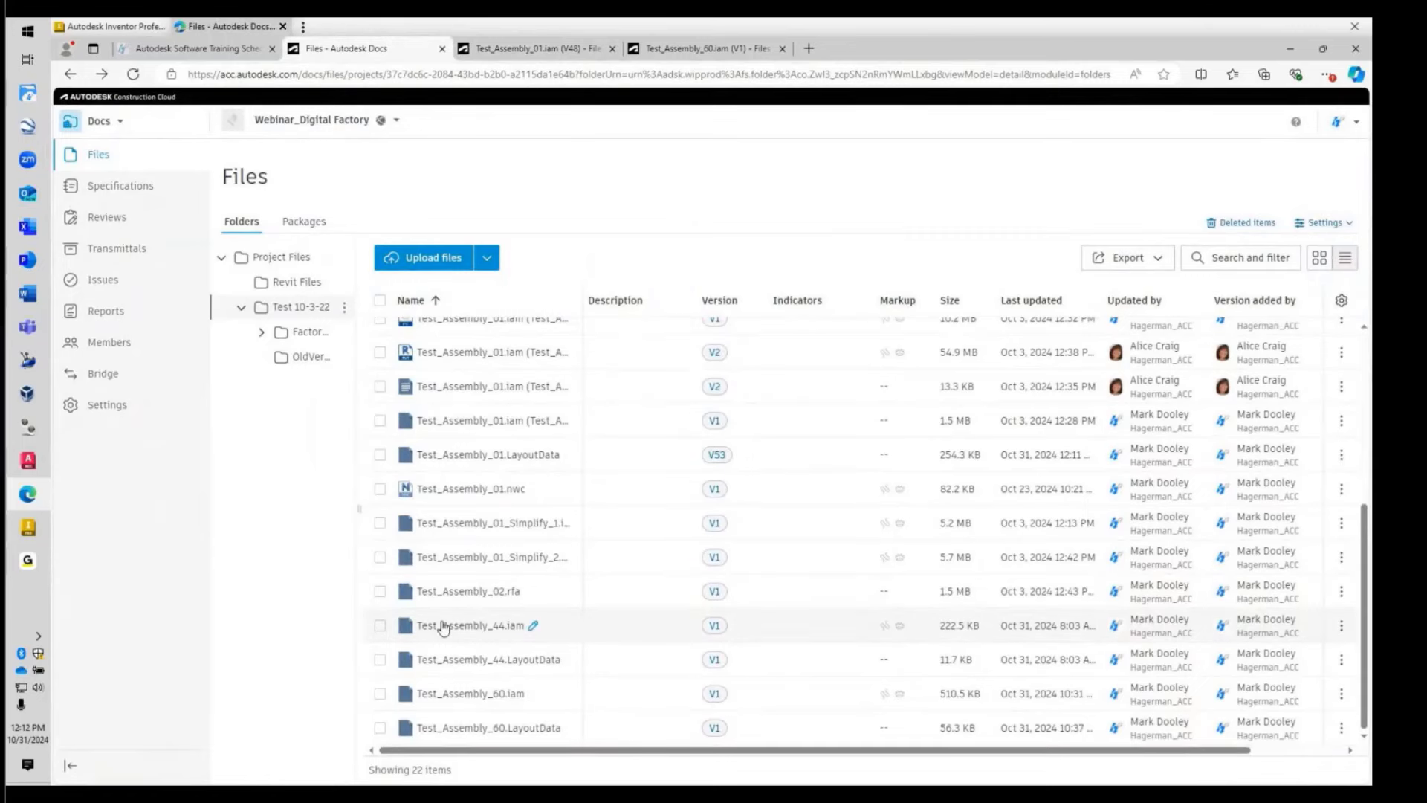
pyautogui.scroll(5, 444, 625)
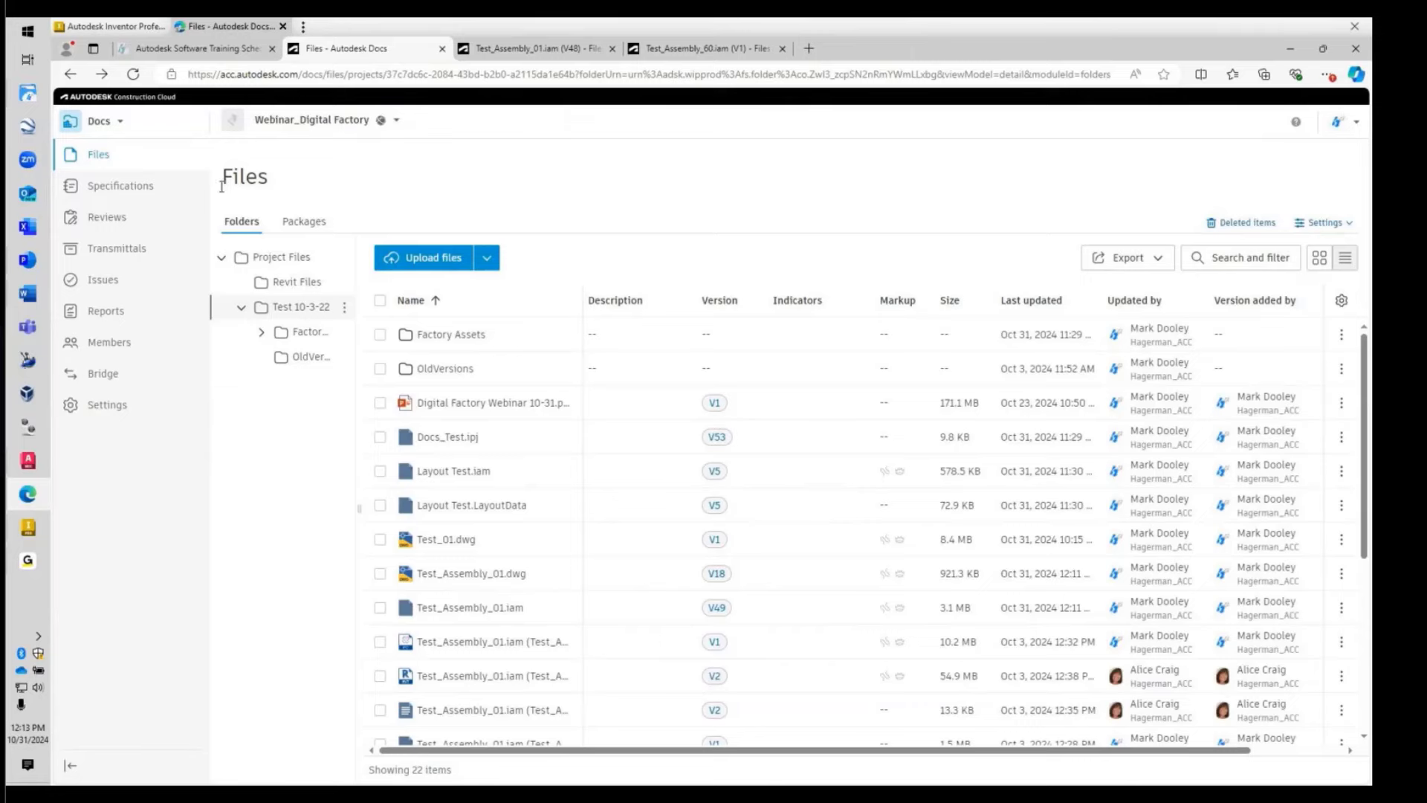
# - Switch back to Inventor and create a new assembly from the Factory Layout (in).iam template
pyautogui.click(128, 29)
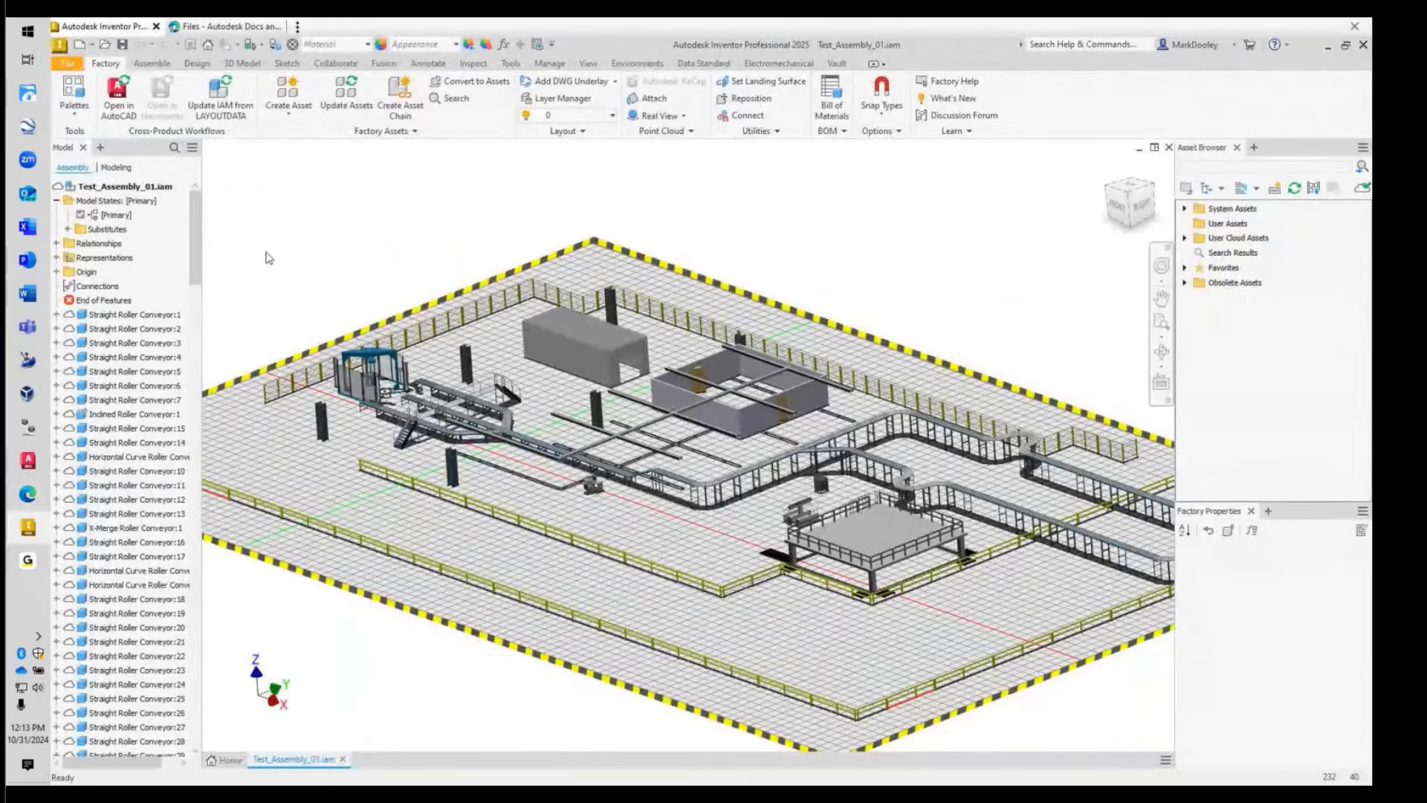
pyautogui.click(79, 45)
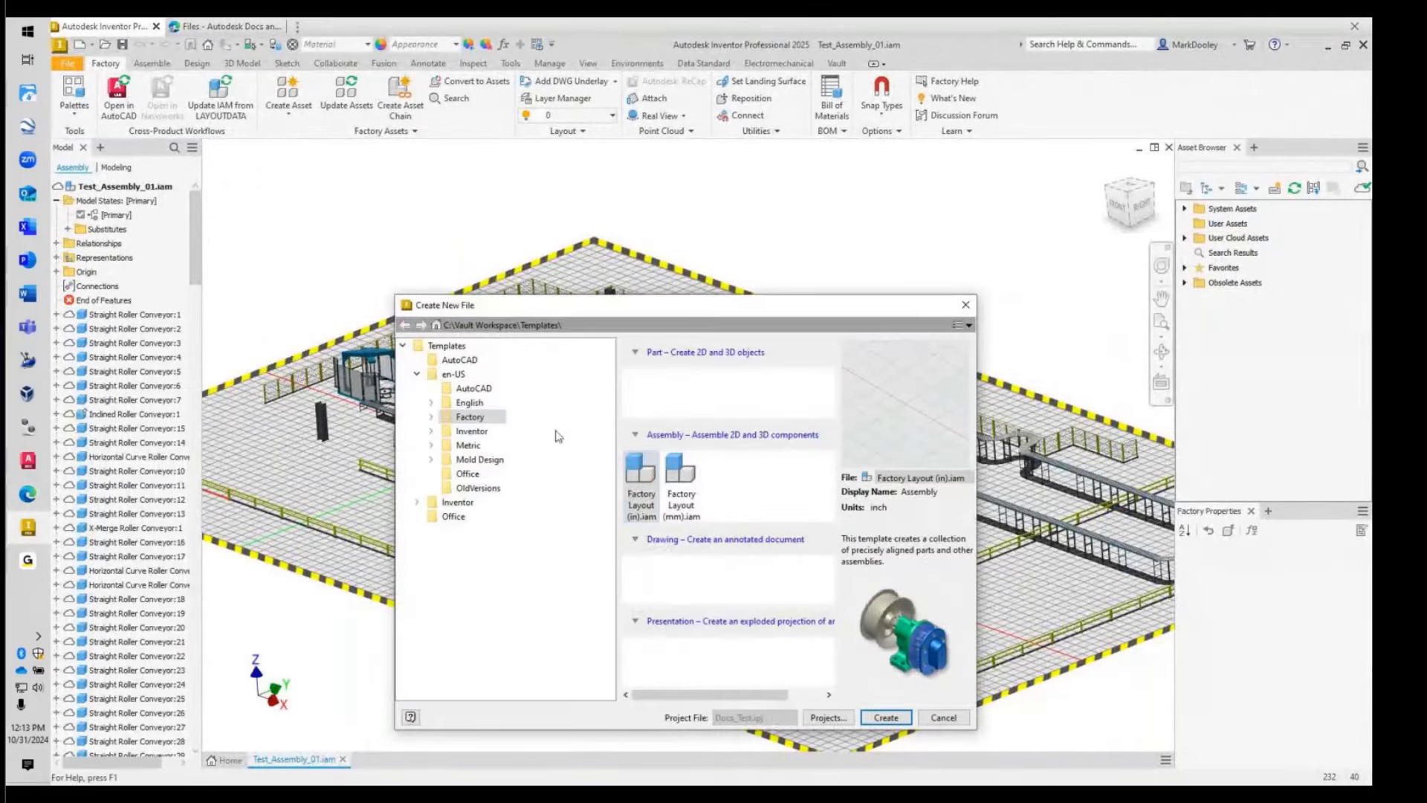
pyautogui.doubleClick(628, 489)
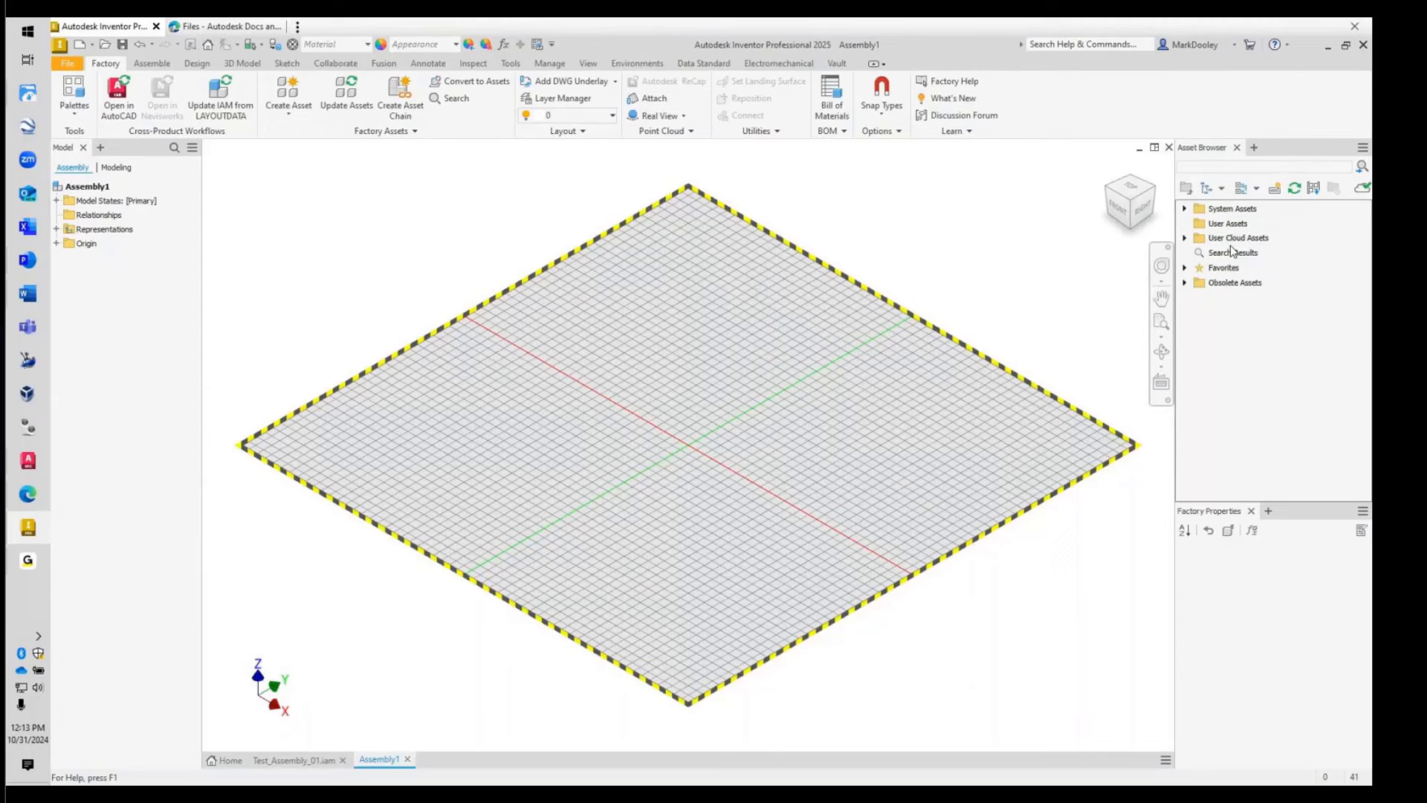
# - Examine the Structural assets available under the Architectural category of the System Assets library
pyautogui.click(1186, 210)
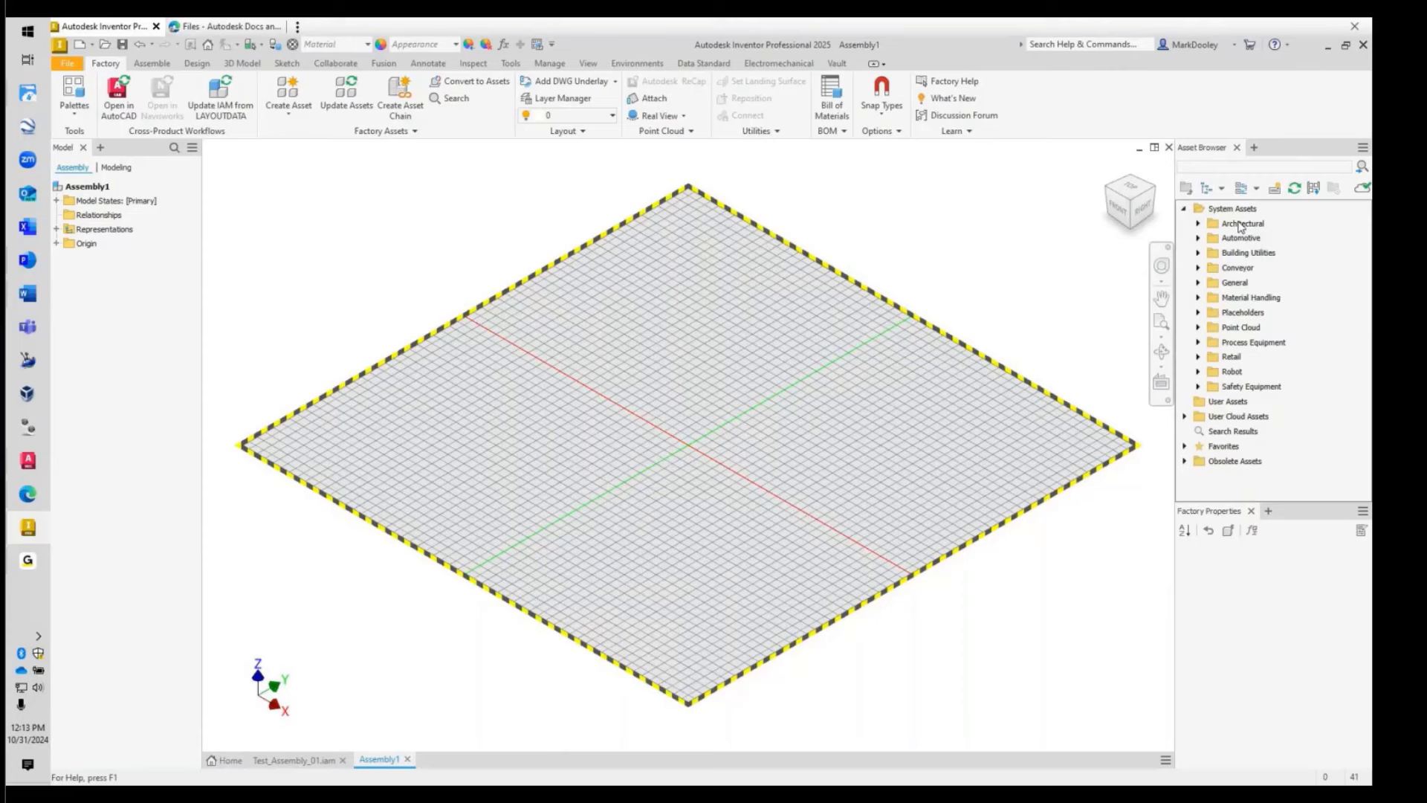
pyautogui.click(1198, 223)
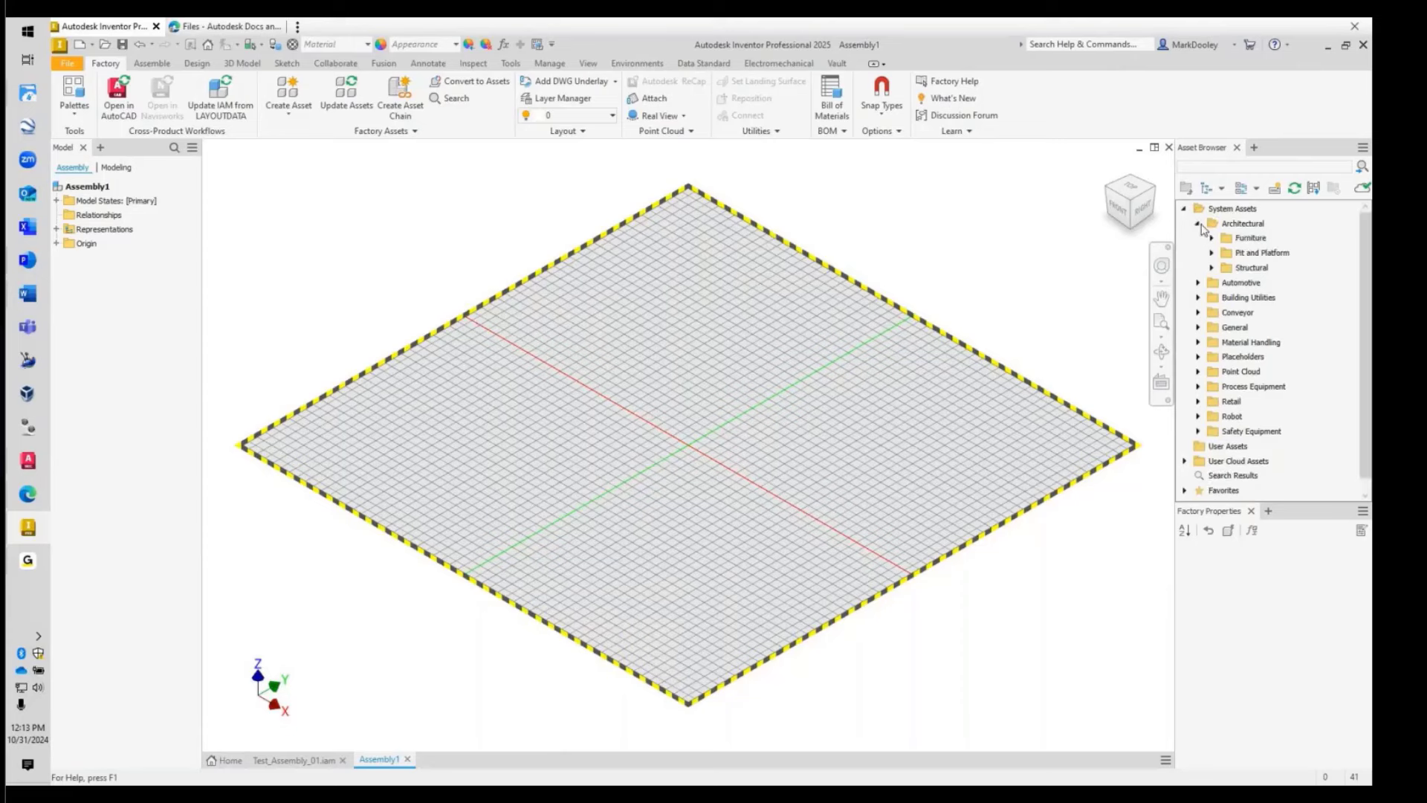
pyautogui.click(1212, 269)
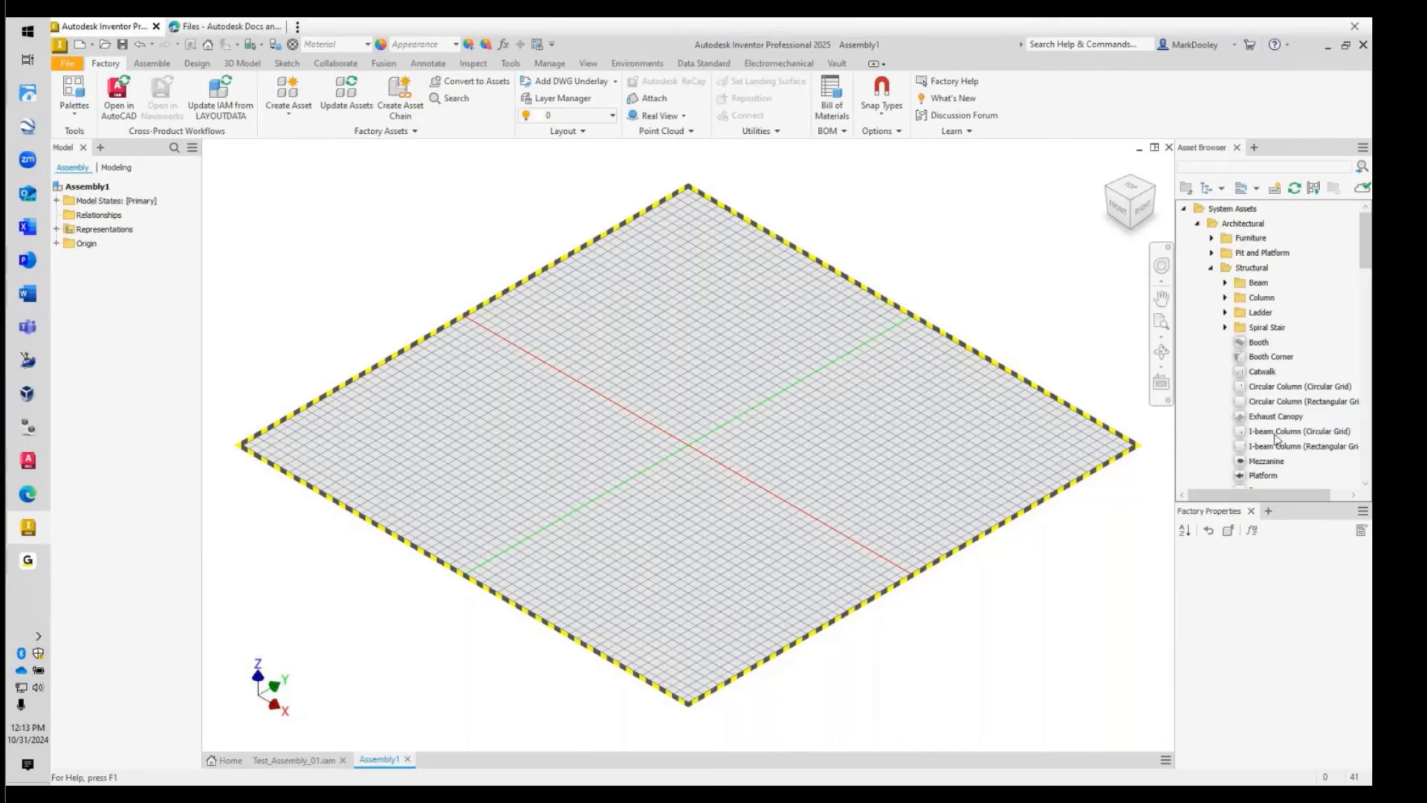
pyautogui.scroll(-3, 1276, 438)
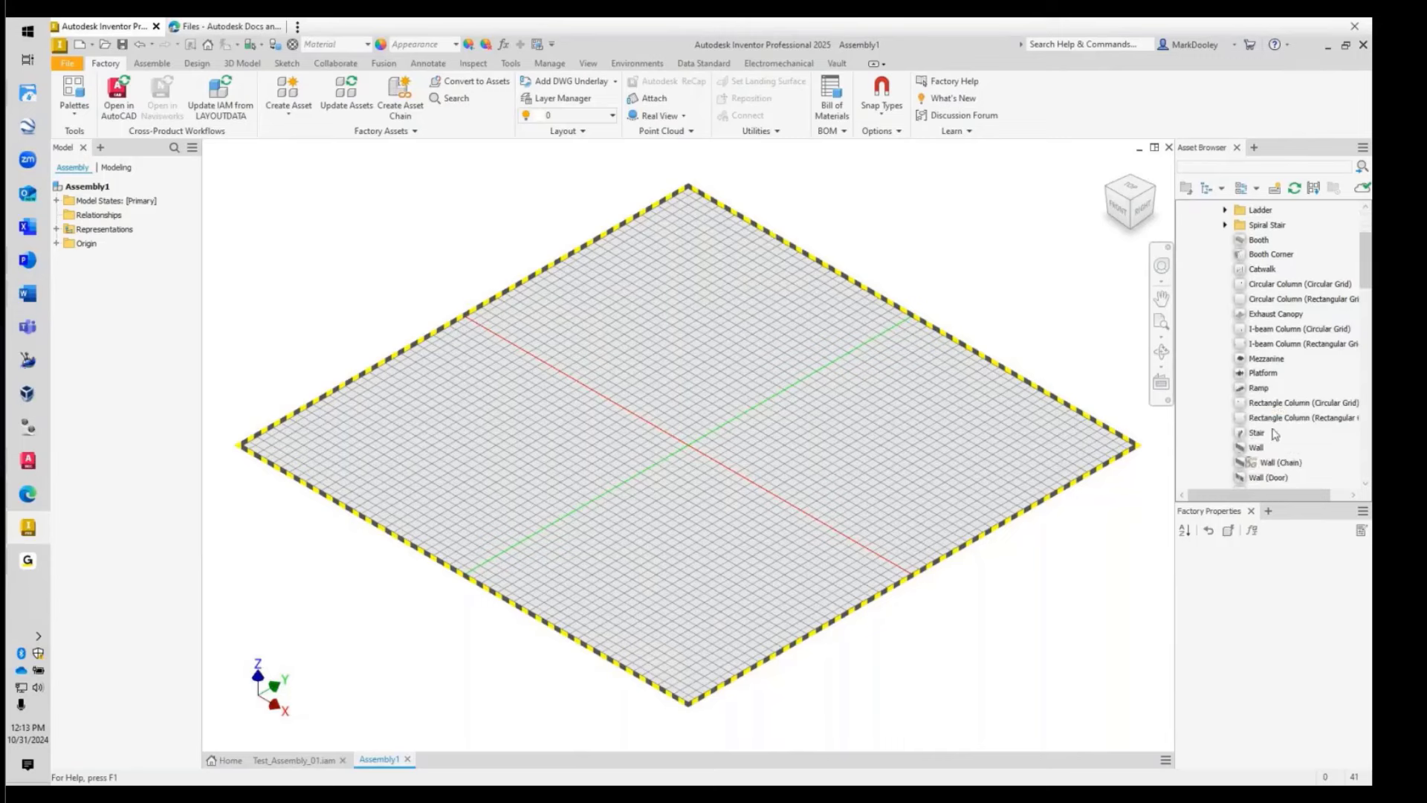
pyautogui.scroll(-1, 1276, 434)
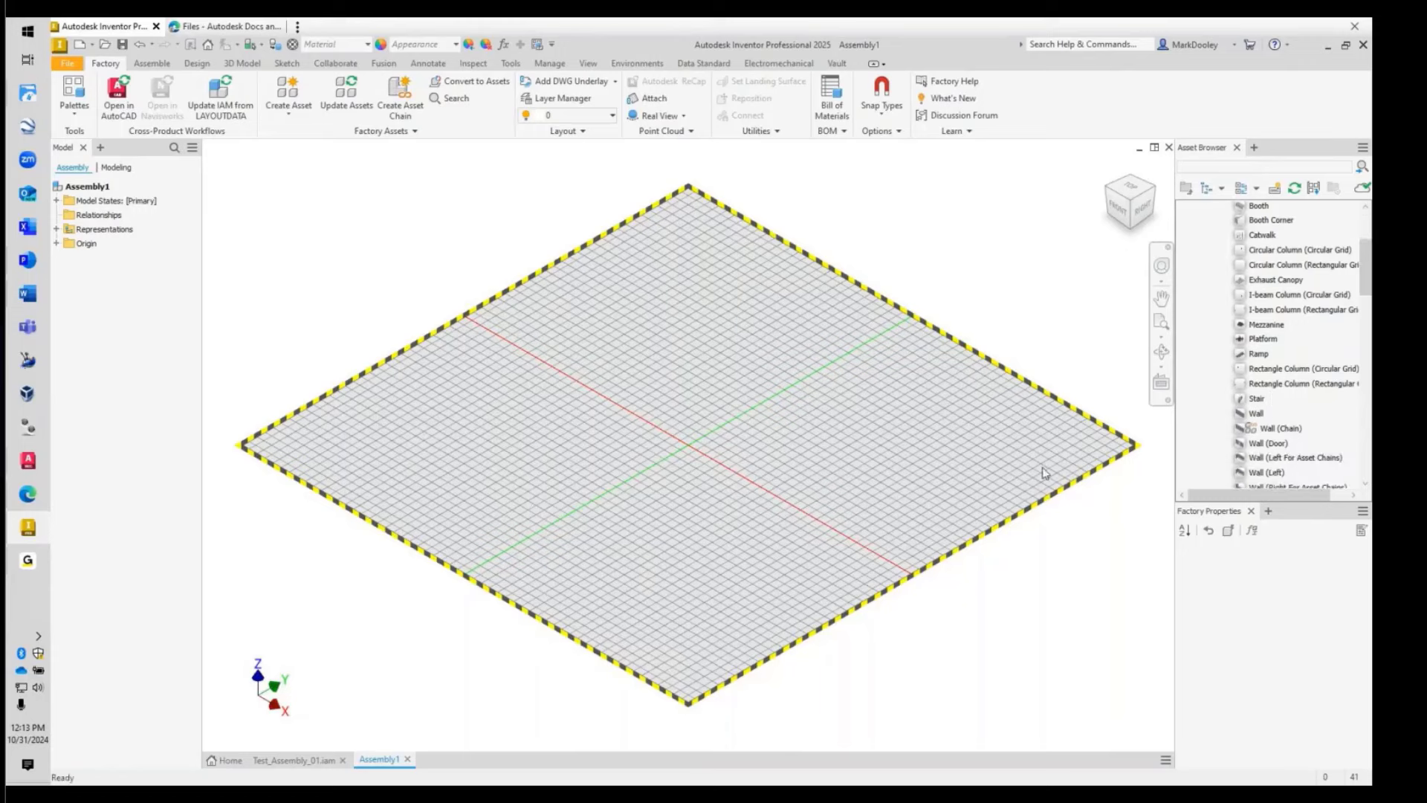
pyautogui.scroll(-4, 1322, 430)
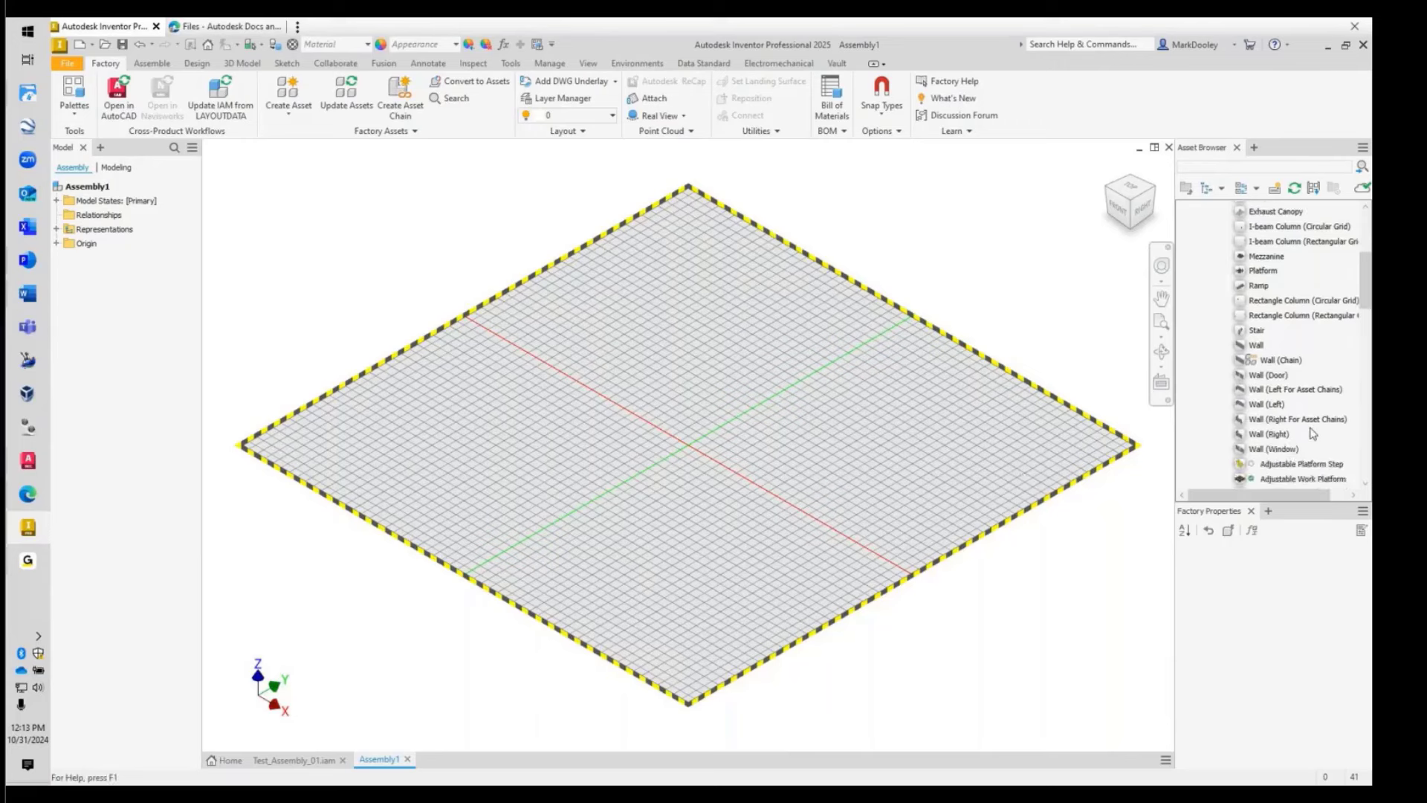
pyautogui.scroll(-4, 1306, 434)
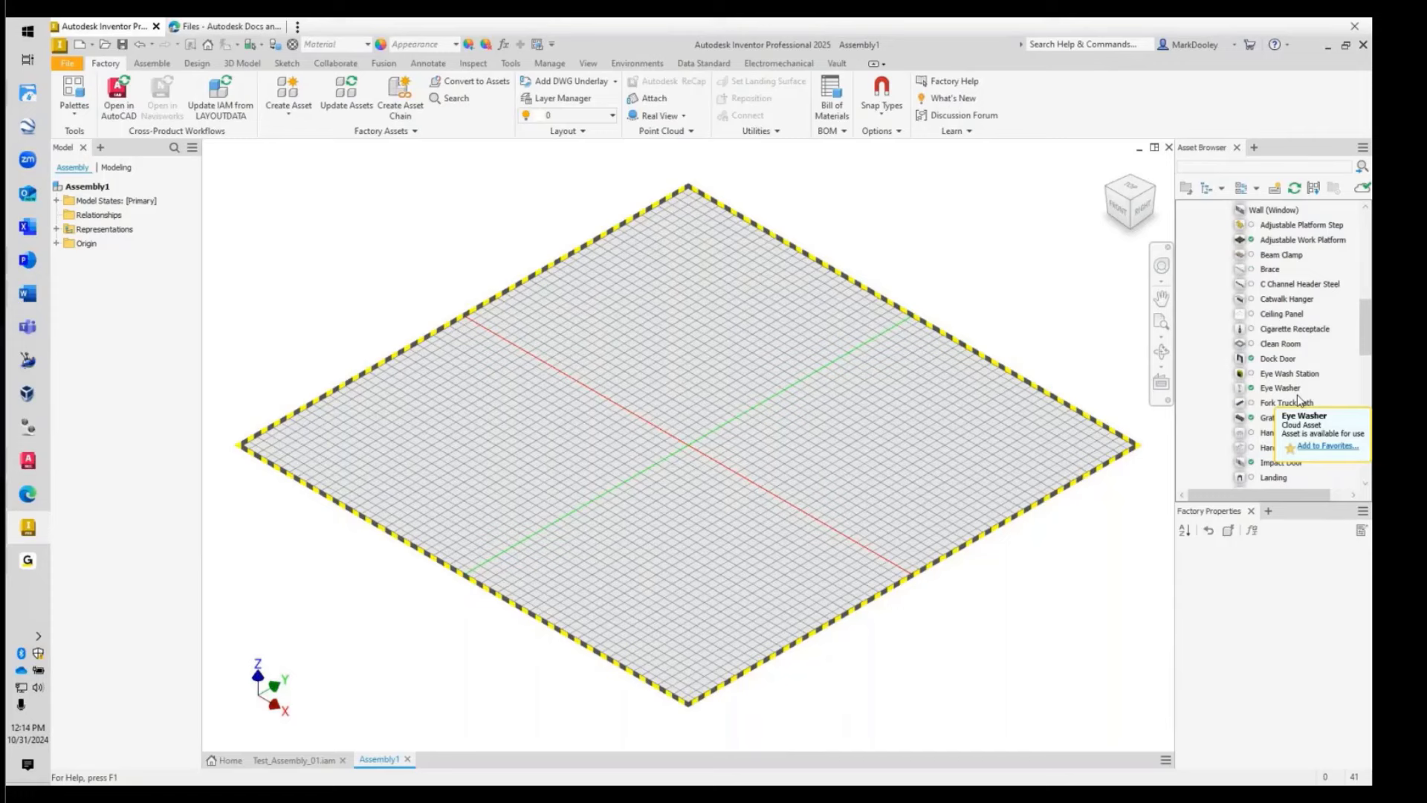
pyautogui.scroll(10, 1299, 400)
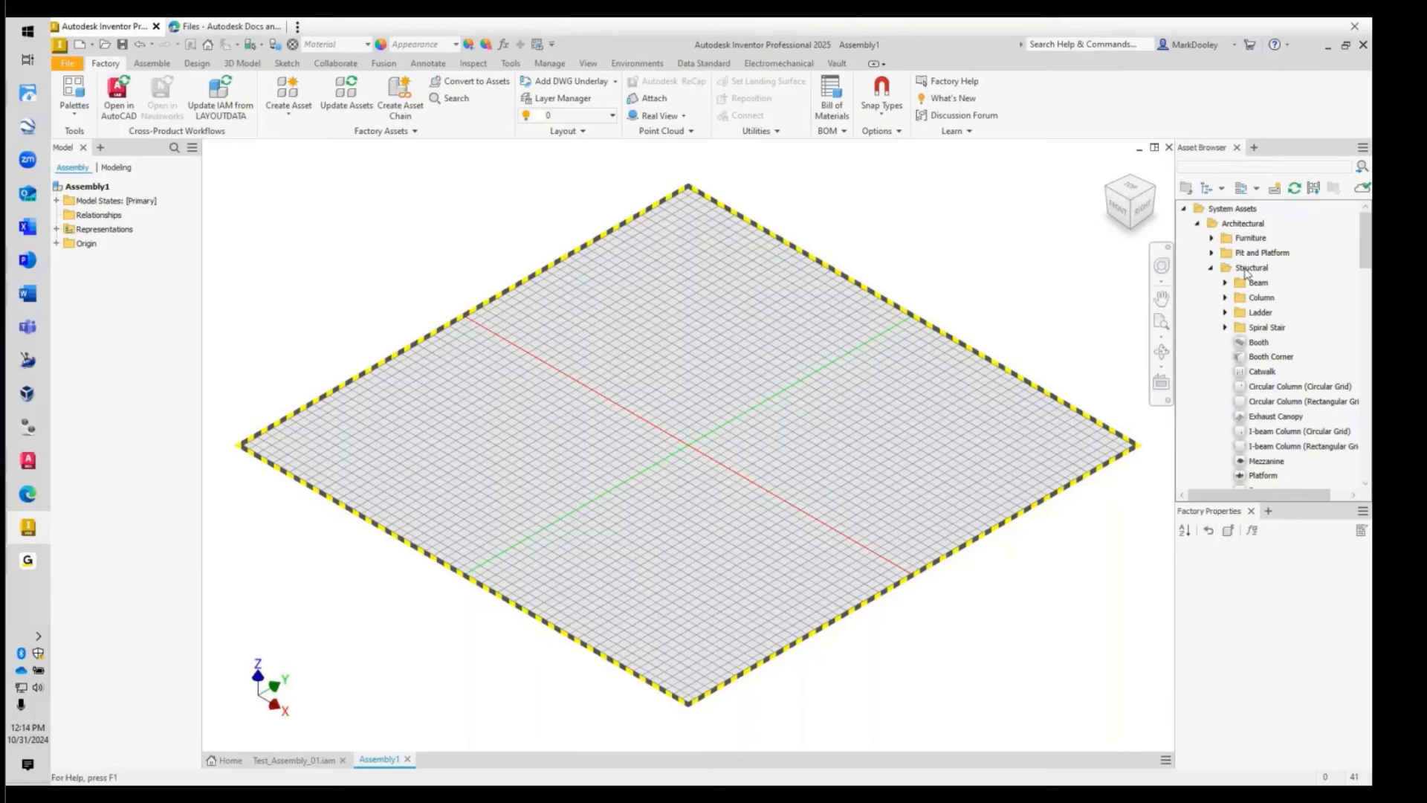
pyautogui.click(1212, 267)
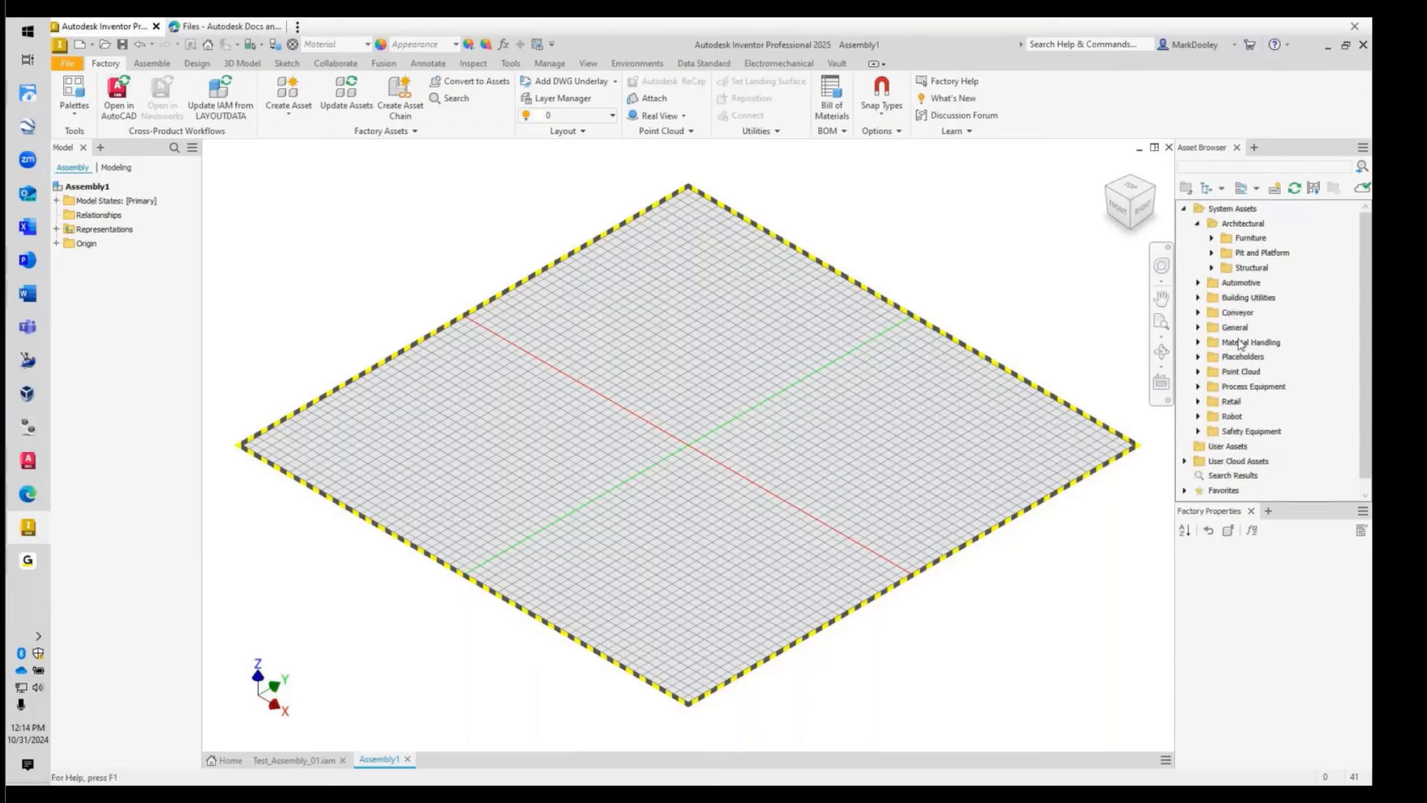
# - Place a Guard Rail asset from the Favorites on the factory floor near its back corner
pyautogui.scroll(-1, 1256, 430)
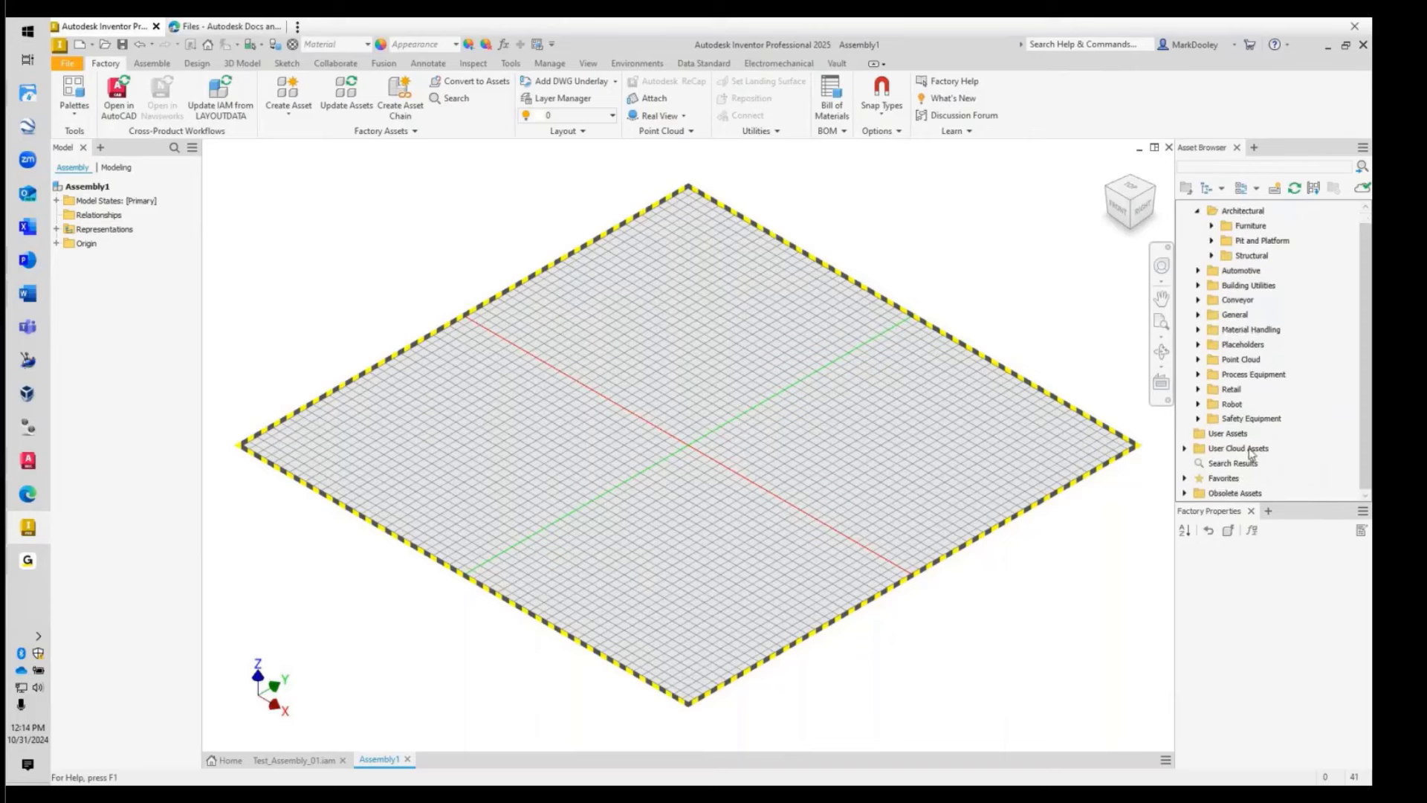
pyautogui.click(1185, 483)
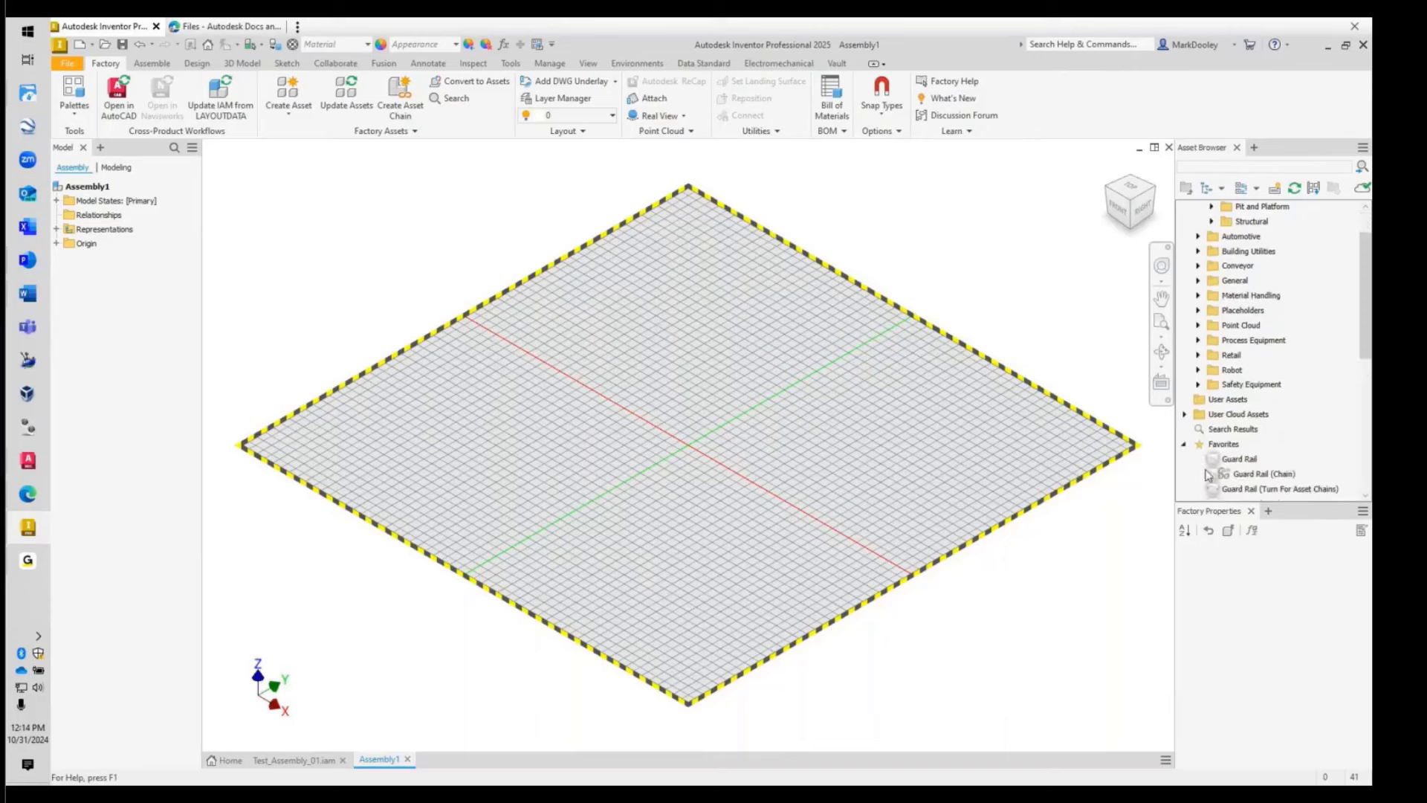
pyautogui.scroll(-1, 1254, 390)
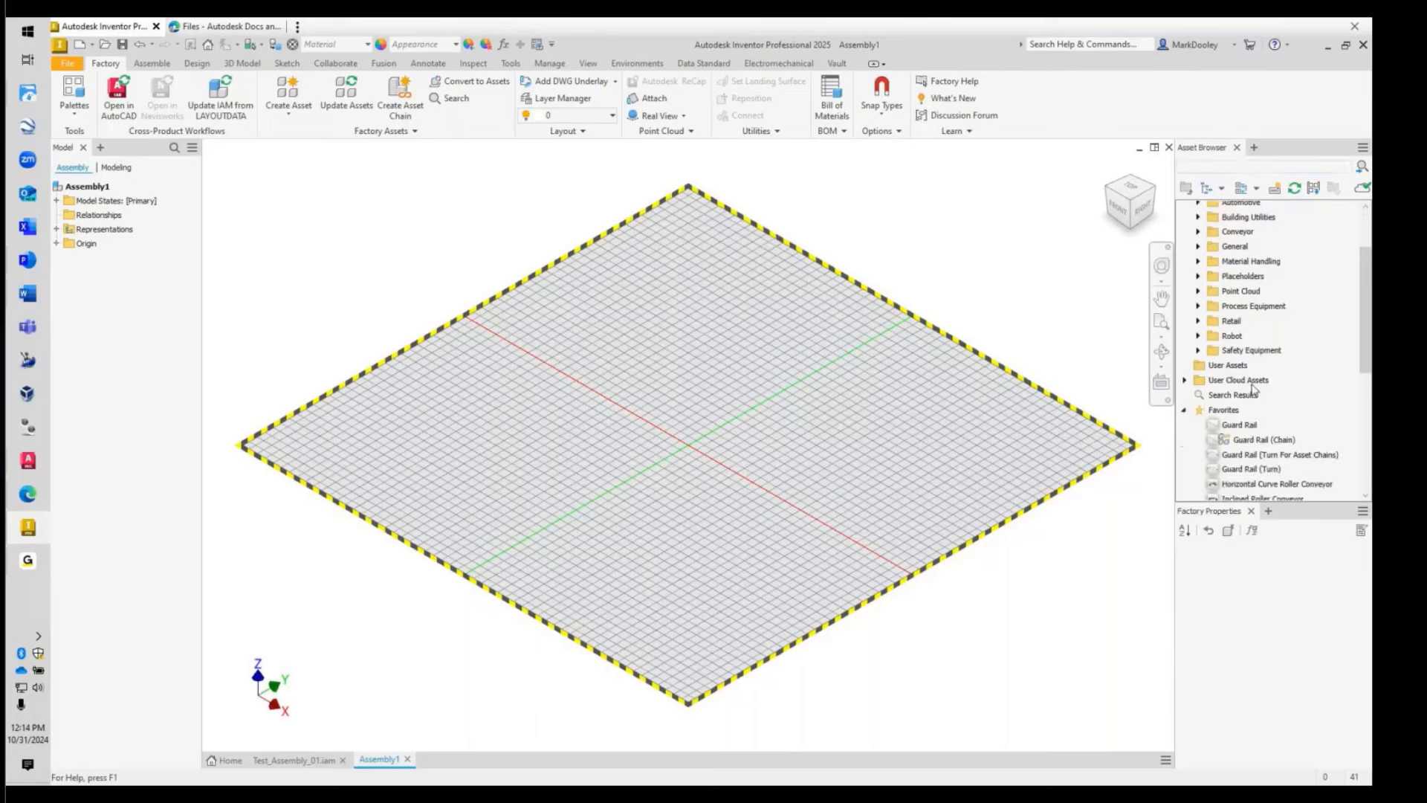
pyautogui.scroll(-2, 1256, 386)
pyautogui.click(1249, 359)
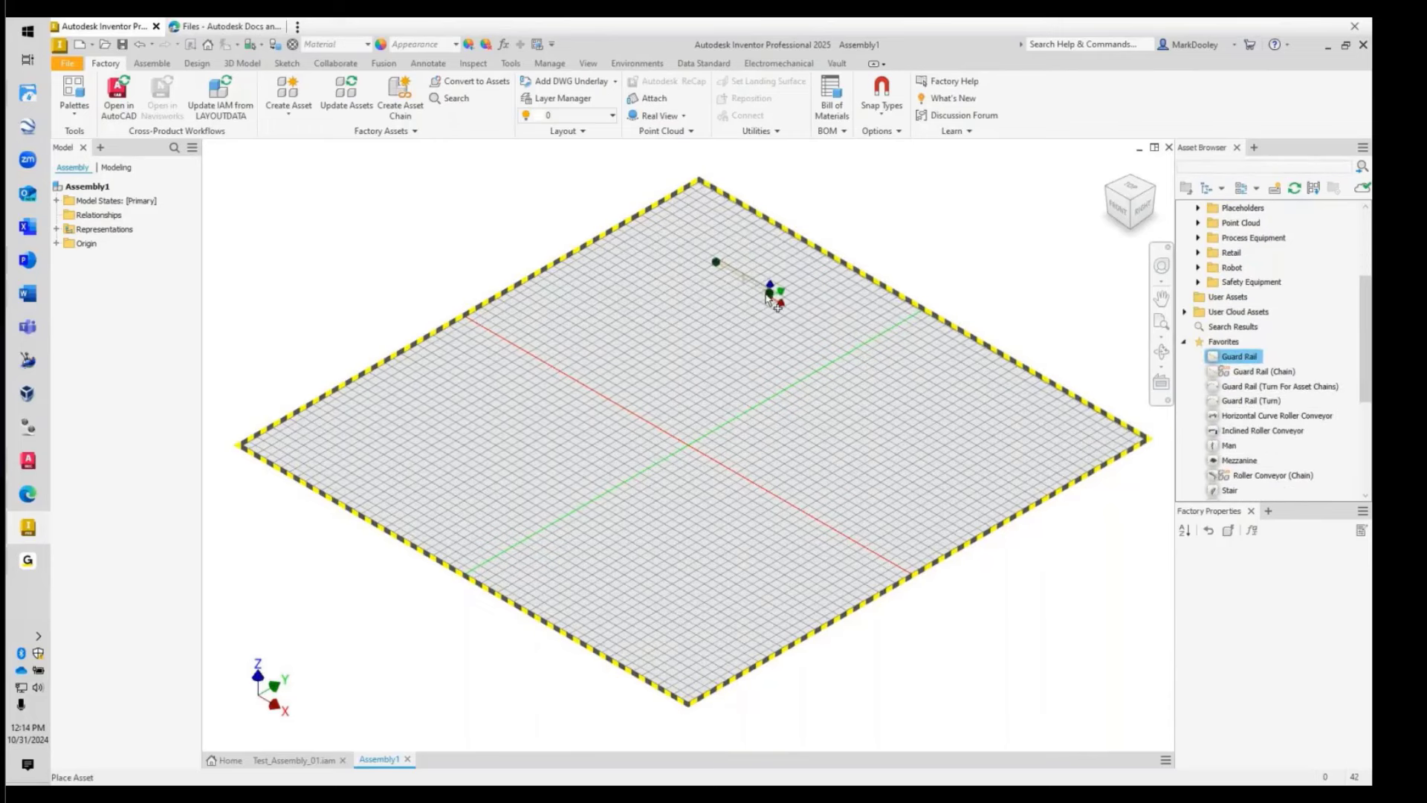
pyautogui.scroll(3, 769, 297)
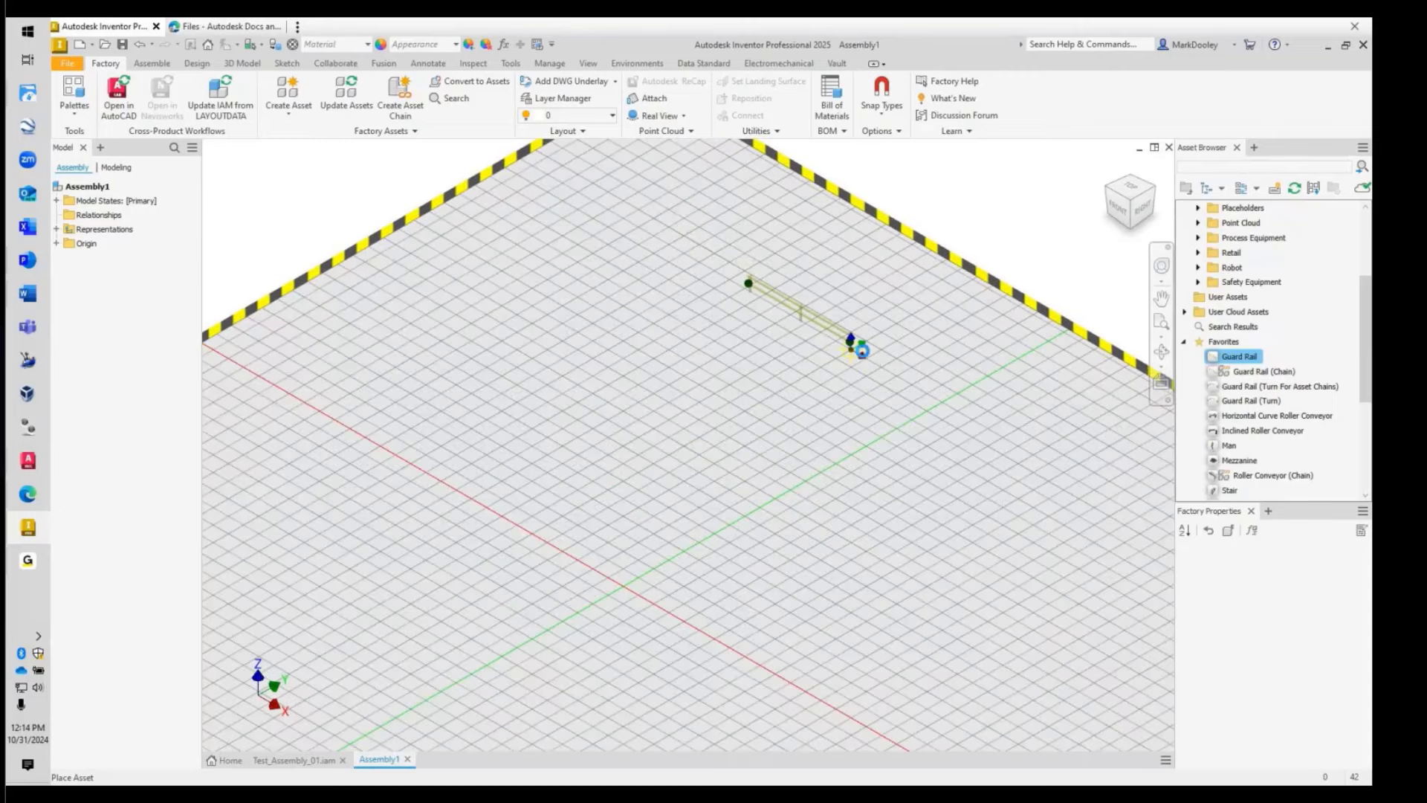
pyautogui.click(854, 346)
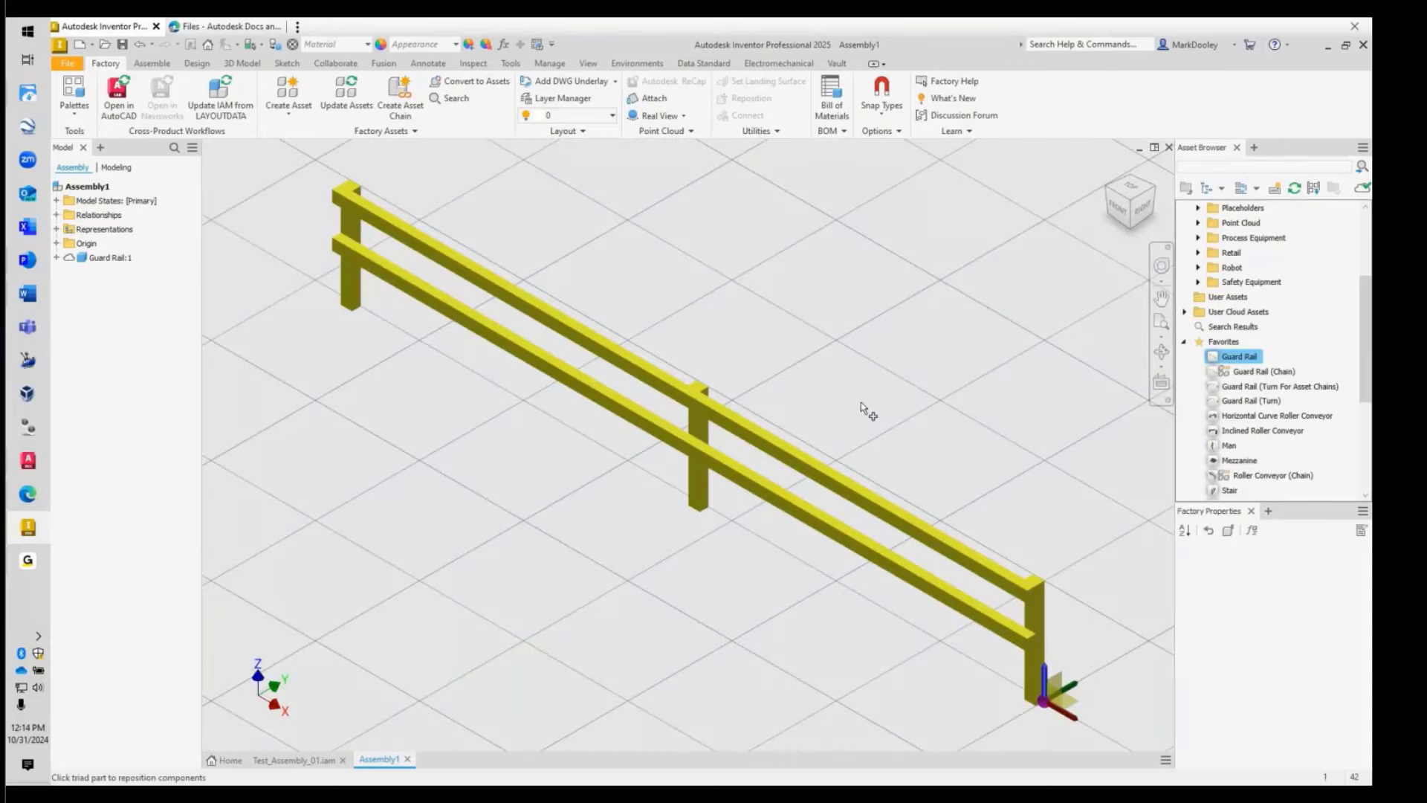
# - Connect four more Guard Rail assets end to end with the first one to form a straight run, and finish placing
pyautogui.scroll(-6, 828, 390)
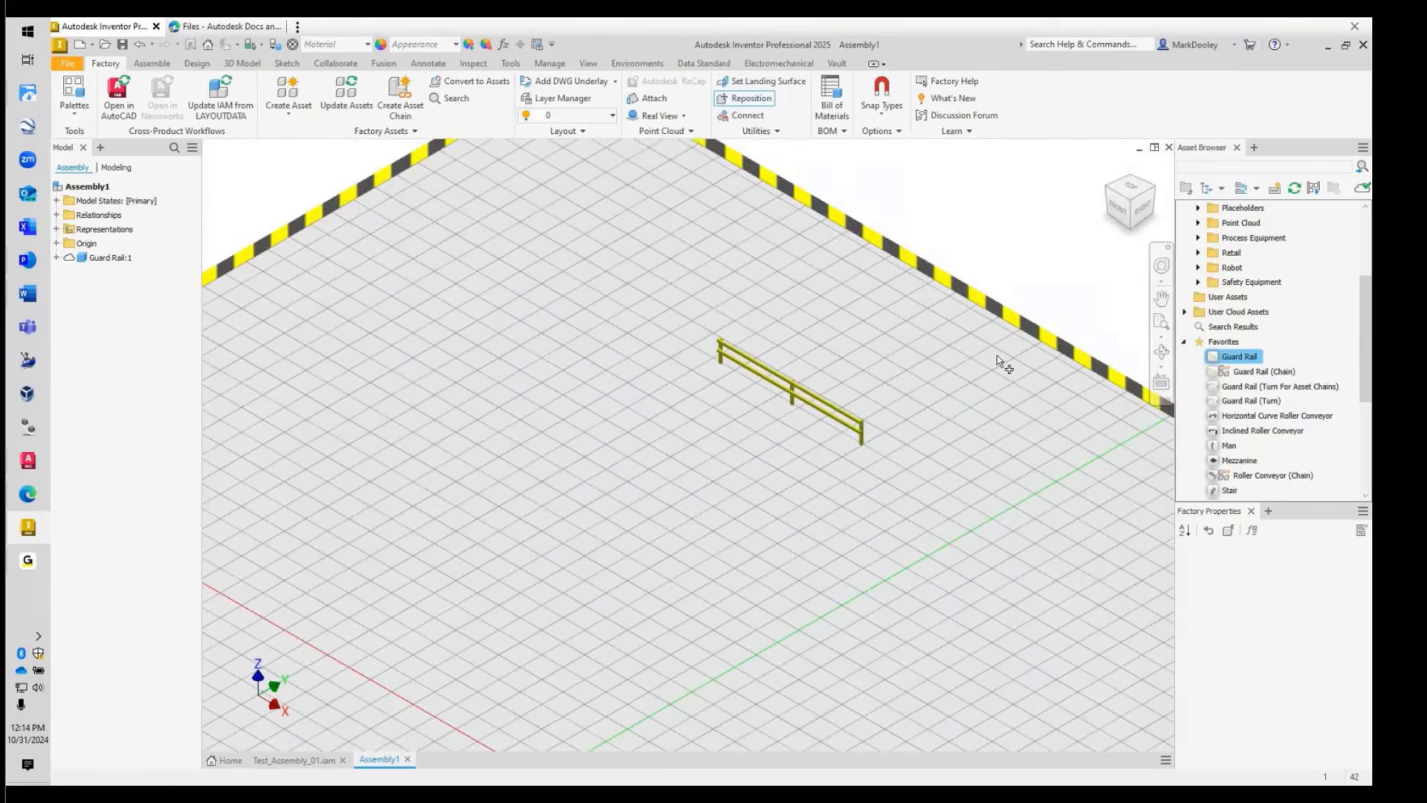
pyautogui.click(1005, 514)
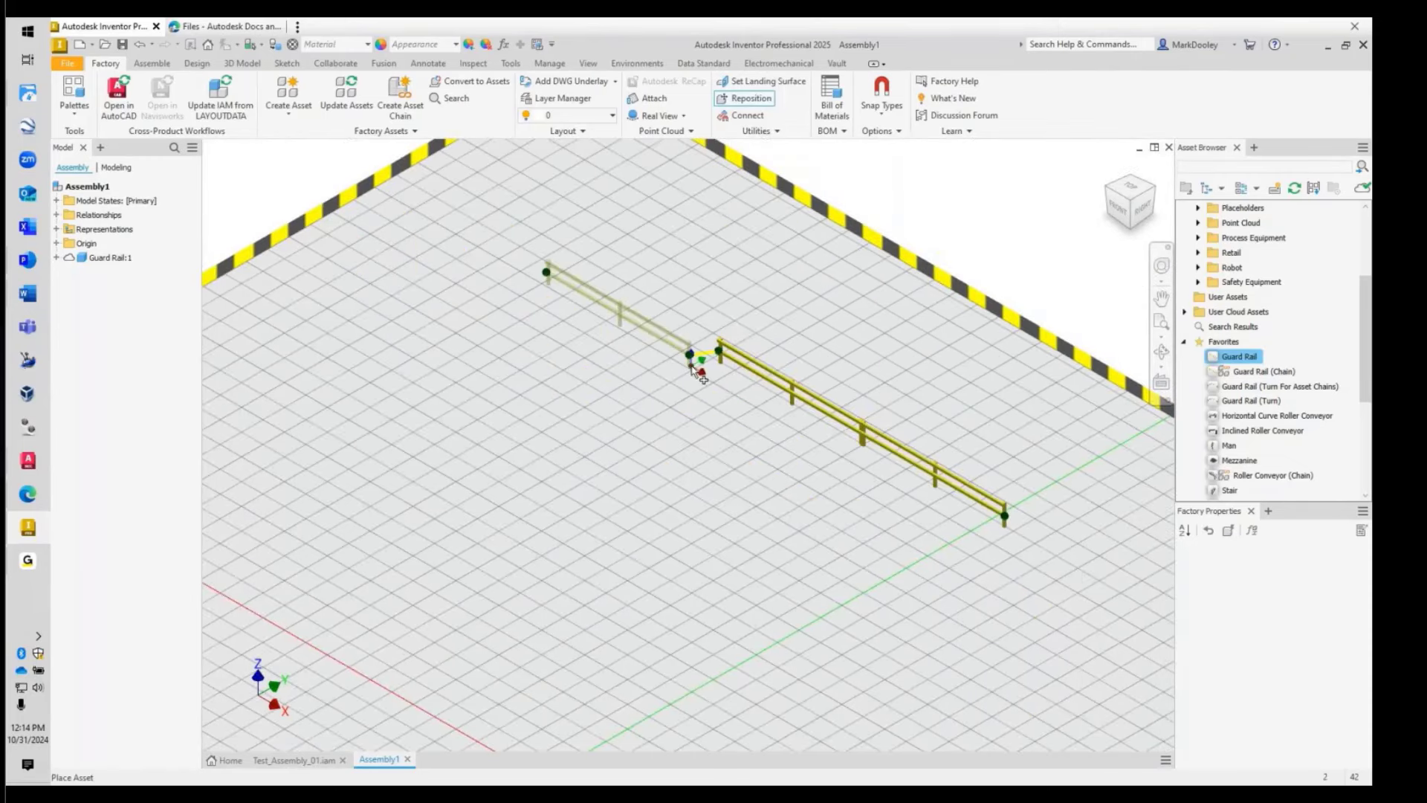
pyautogui.click(719, 361)
pyautogui.click(566, 298)
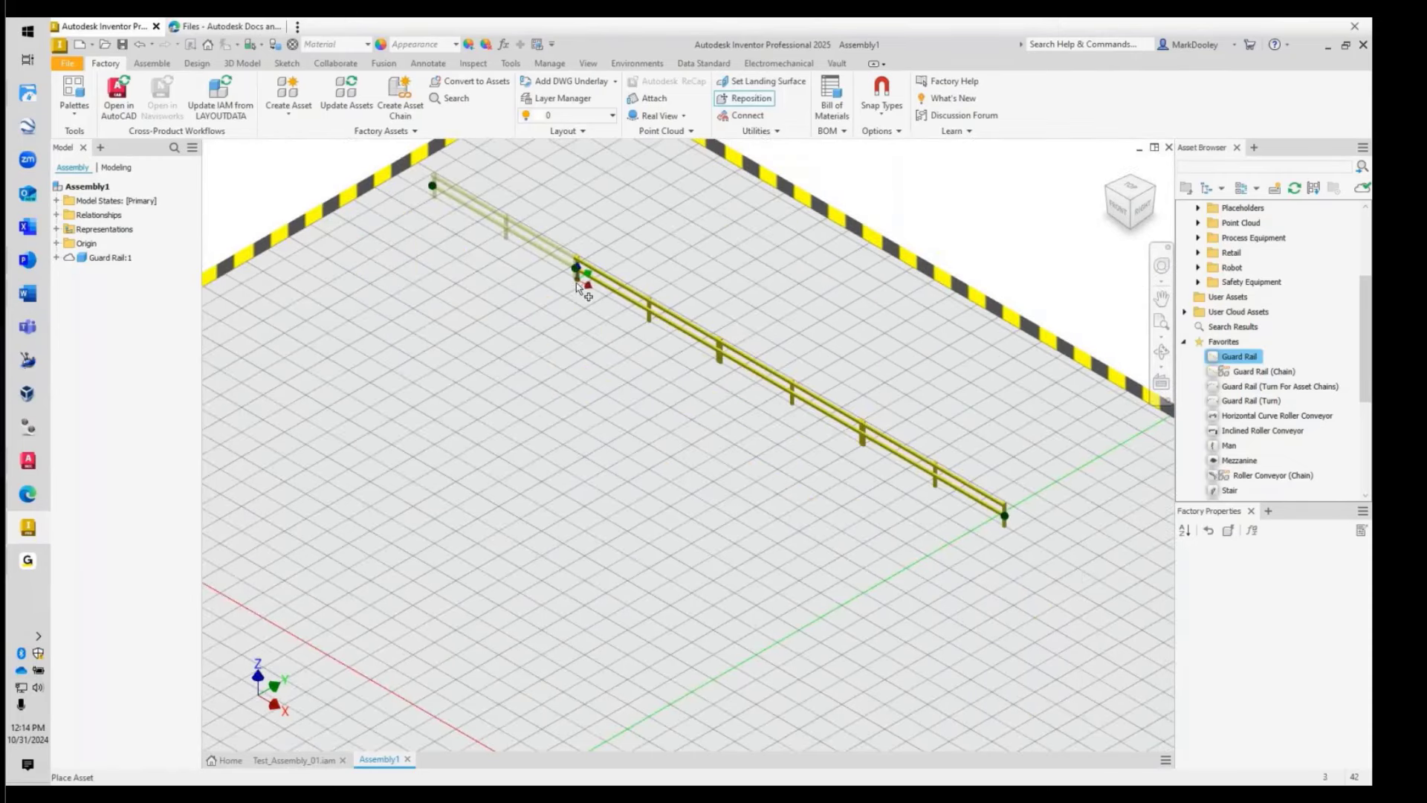
pyautogui.click(526, 309)
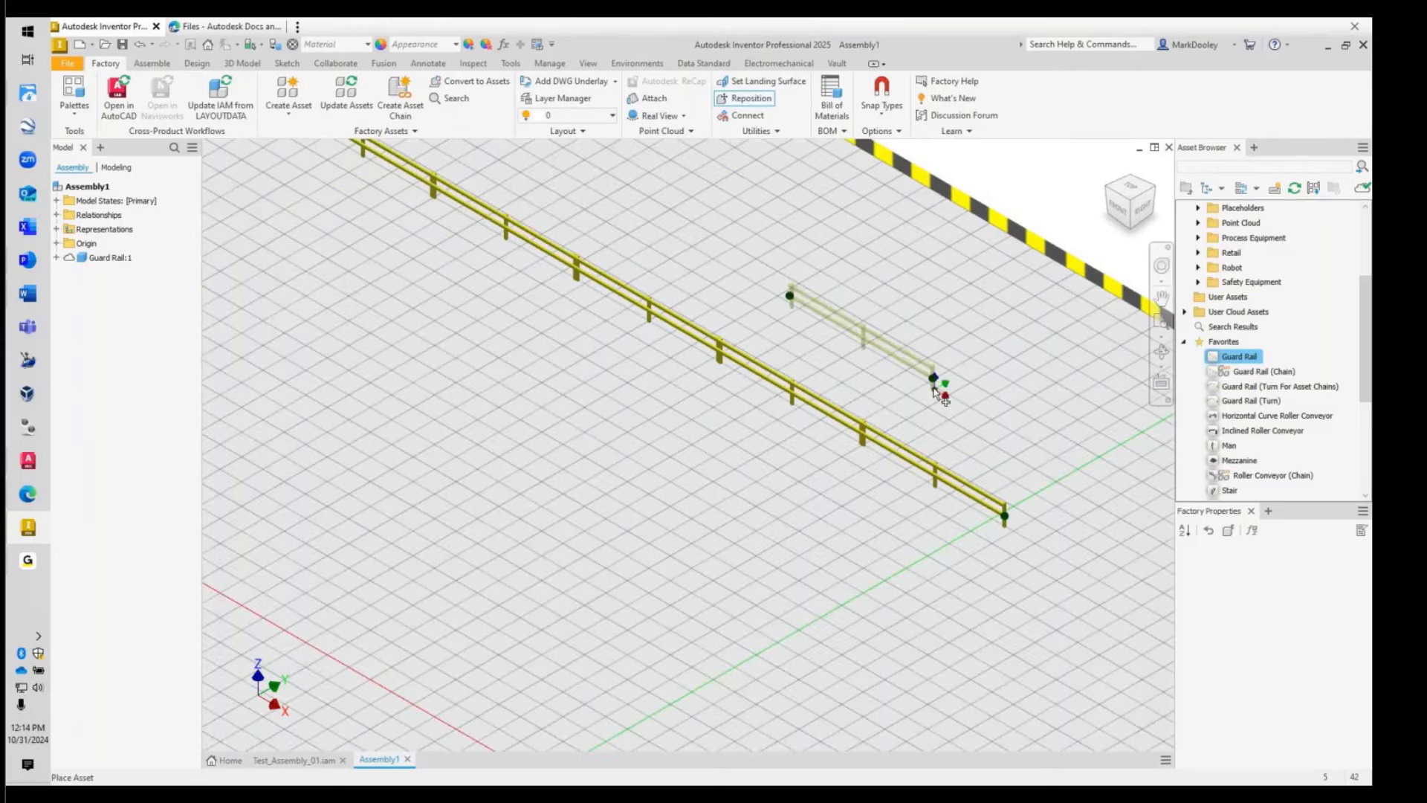
pyautogui.scroll(3, 935, 388)
pyautogui.press('Escape')
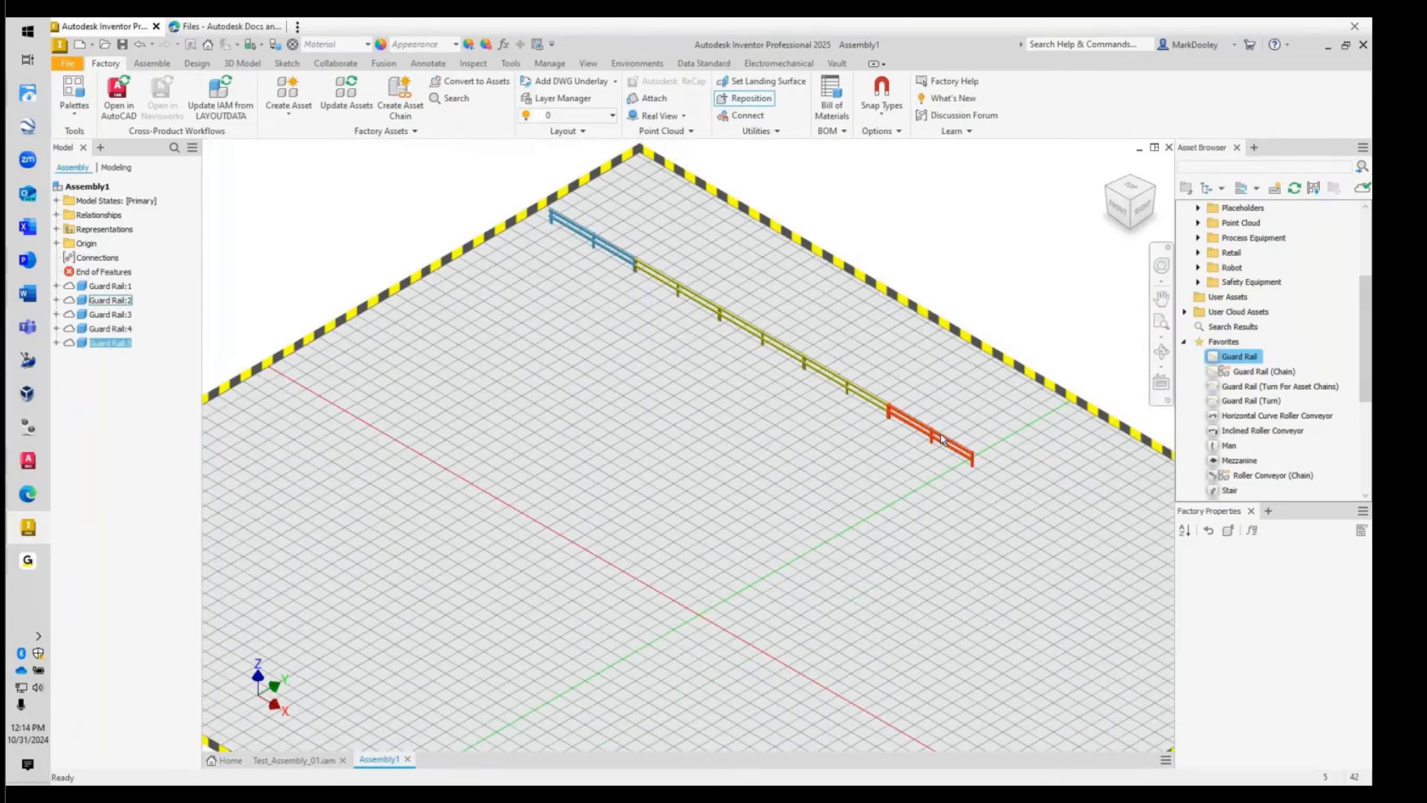
# - Set the guard rail asset's height to 42 and apply the change to the layout
pyautogui.click(940, 420)
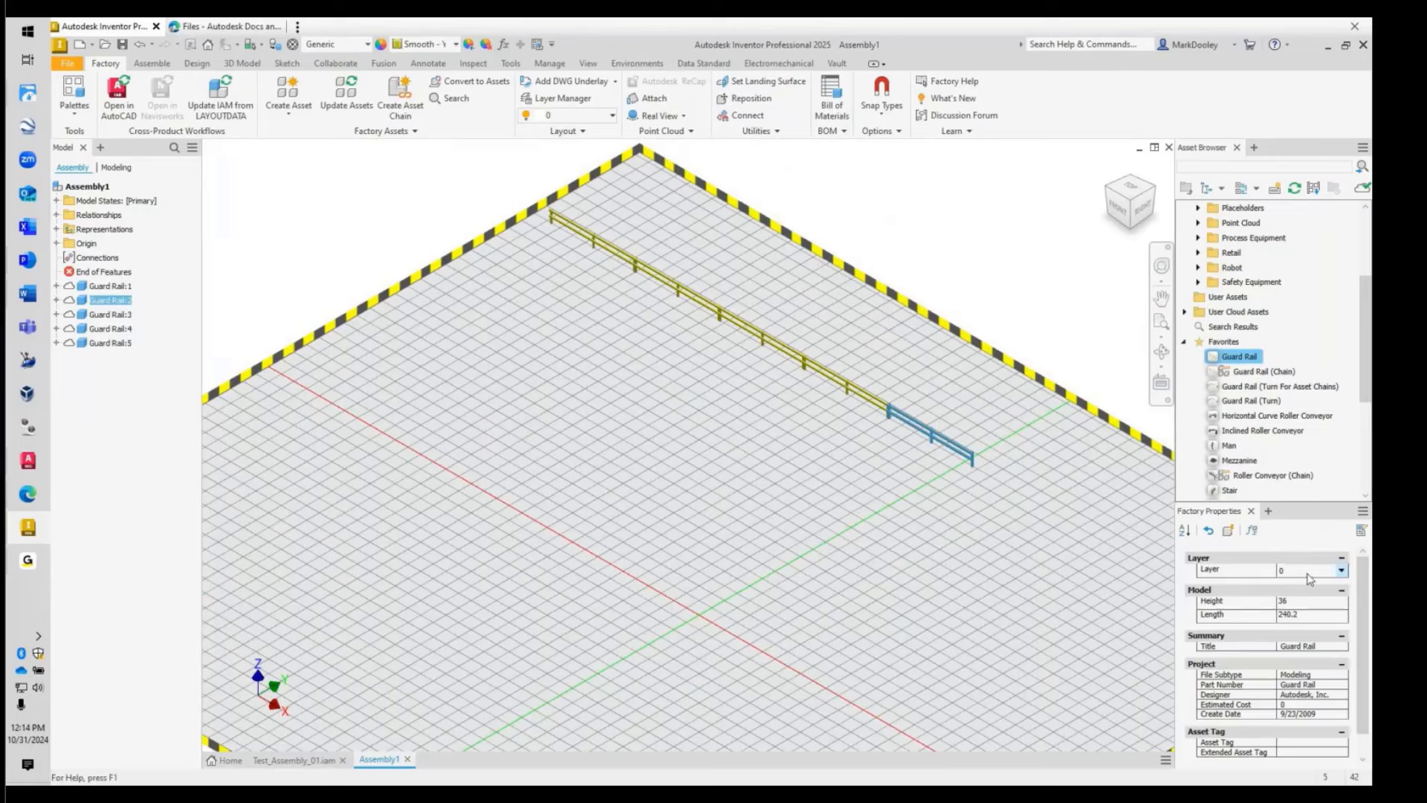
pyautogui.click(1296, 600)
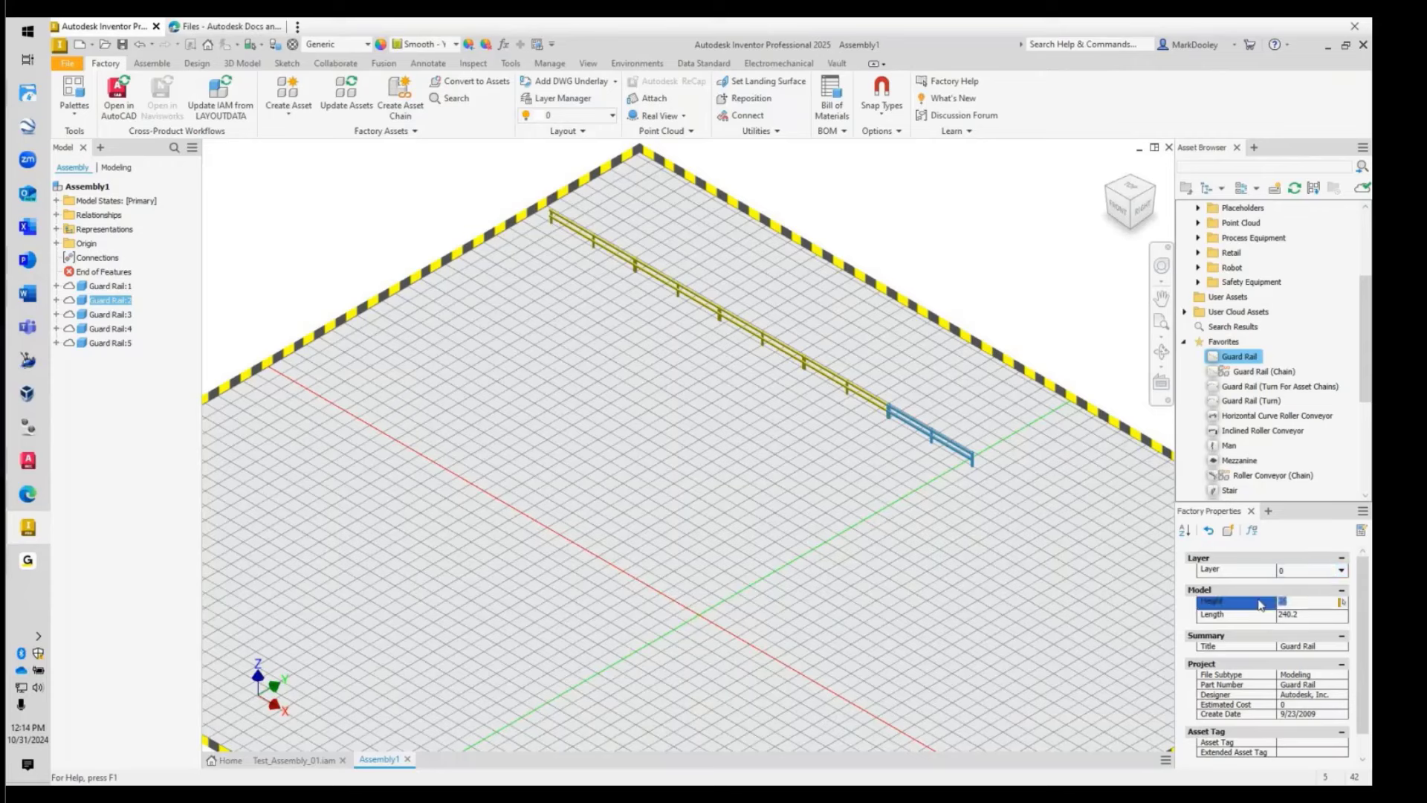
pyautogui.write('42')
pyautogui.click(1228, 532)
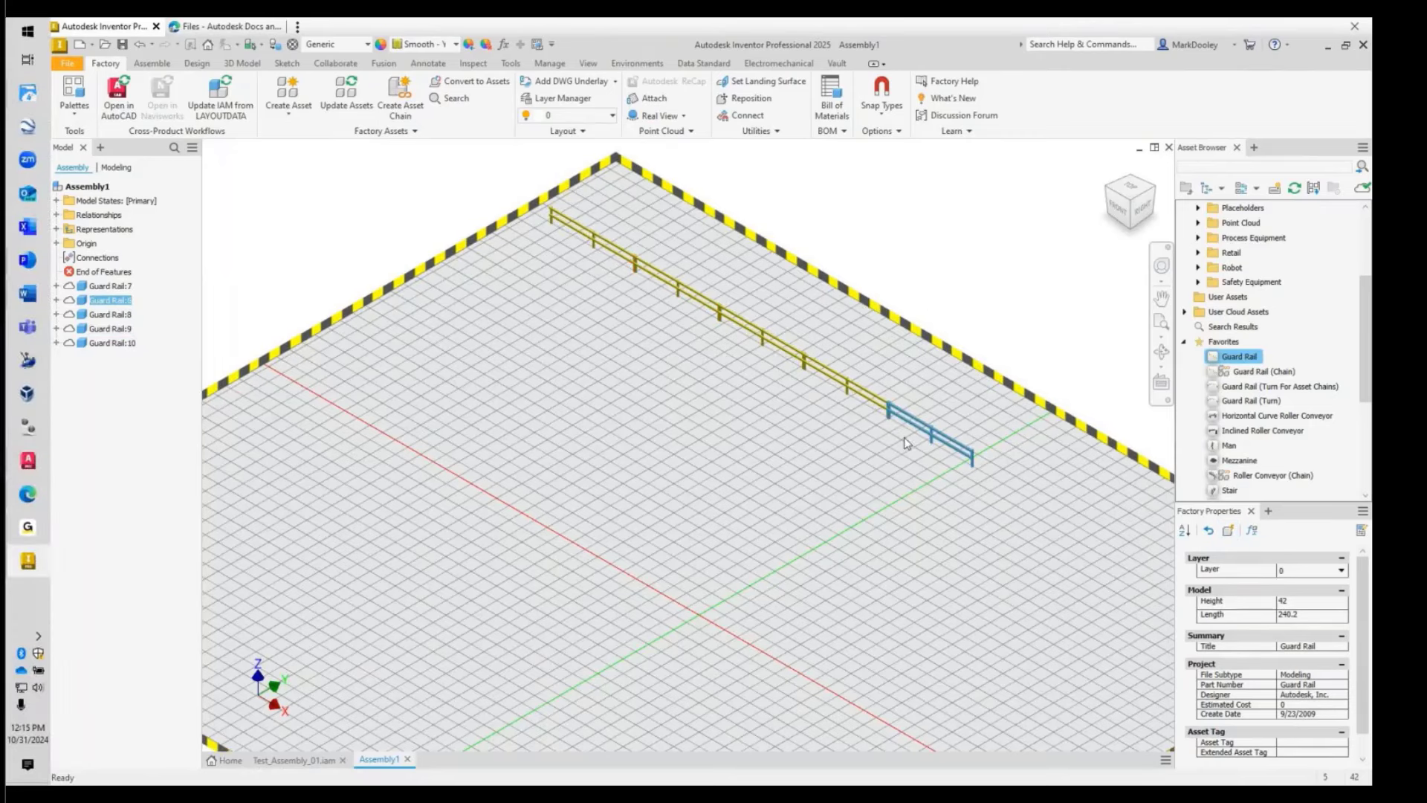
# - Check the height of the neighbouring guard rail and the length property of the end guard rail
pyautogui.click(850, 394)
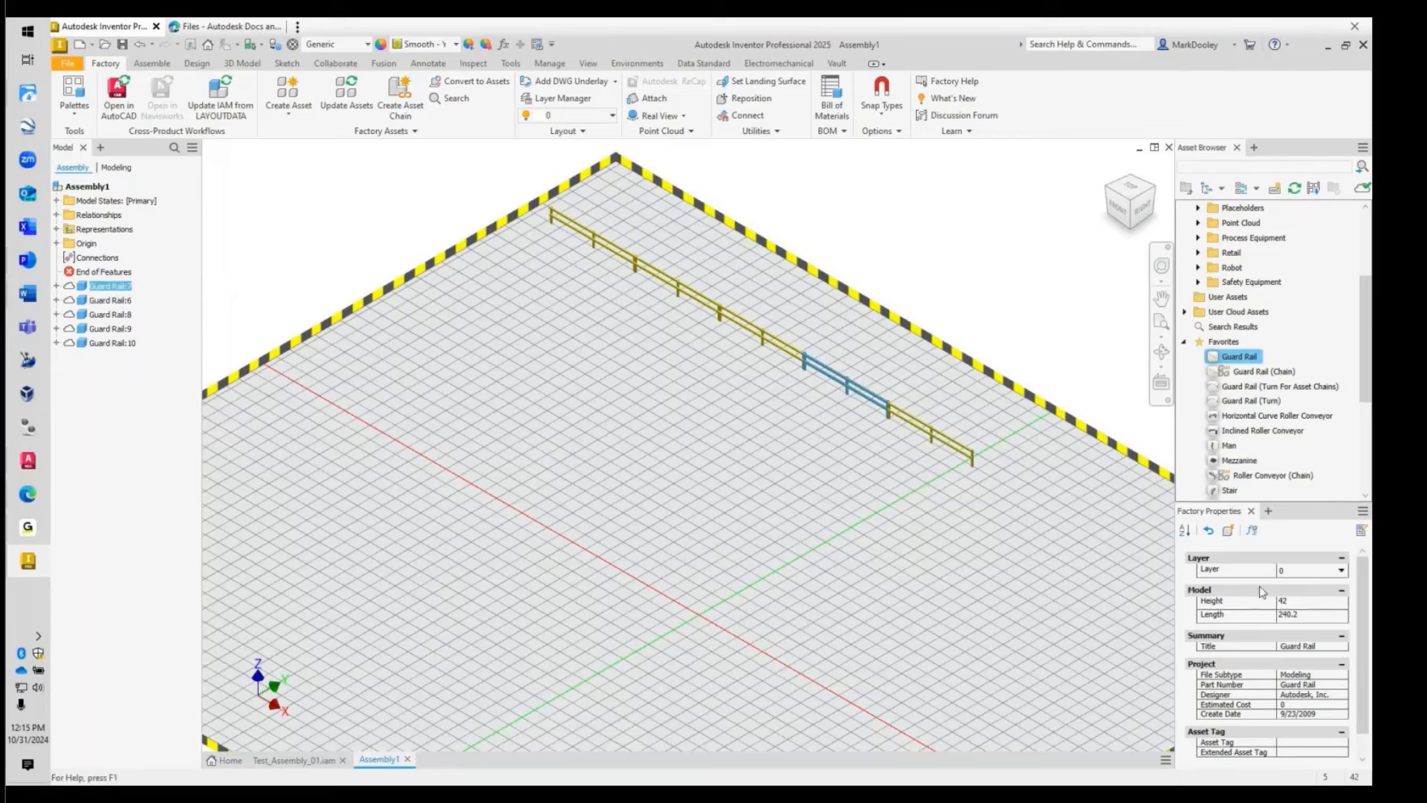
pyautogui.click(834, 499)
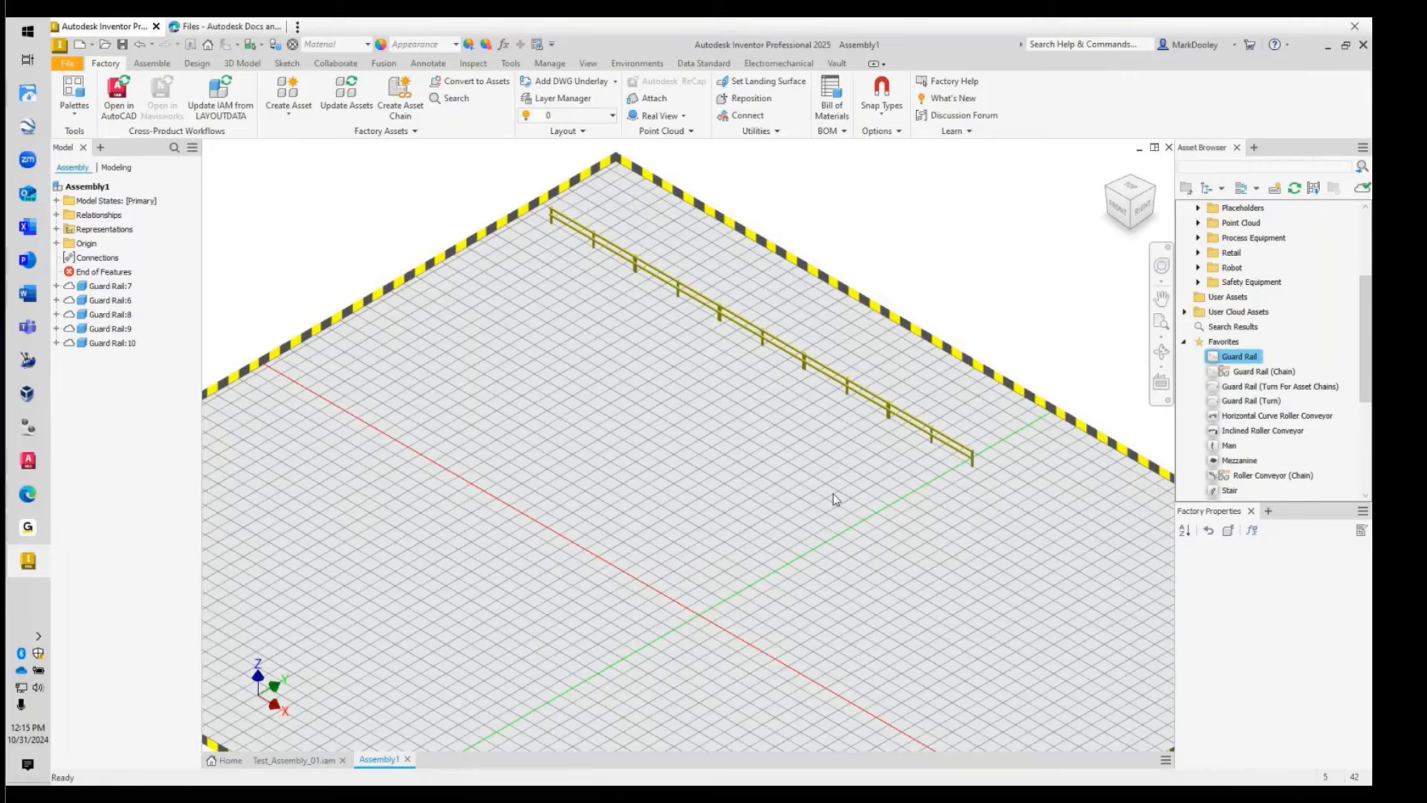
pyautogui.click(919, 429)
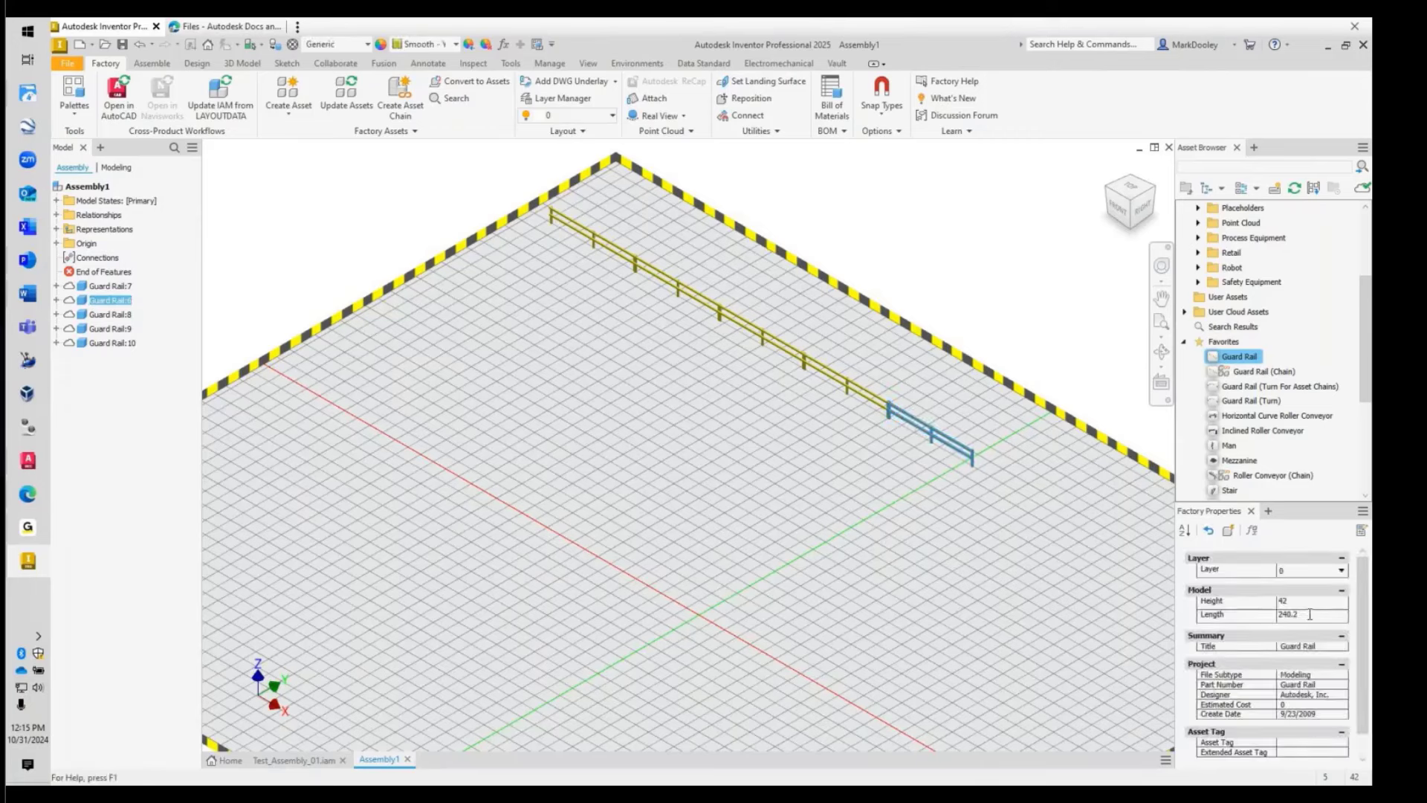
pyautogui.click(1023, 555)
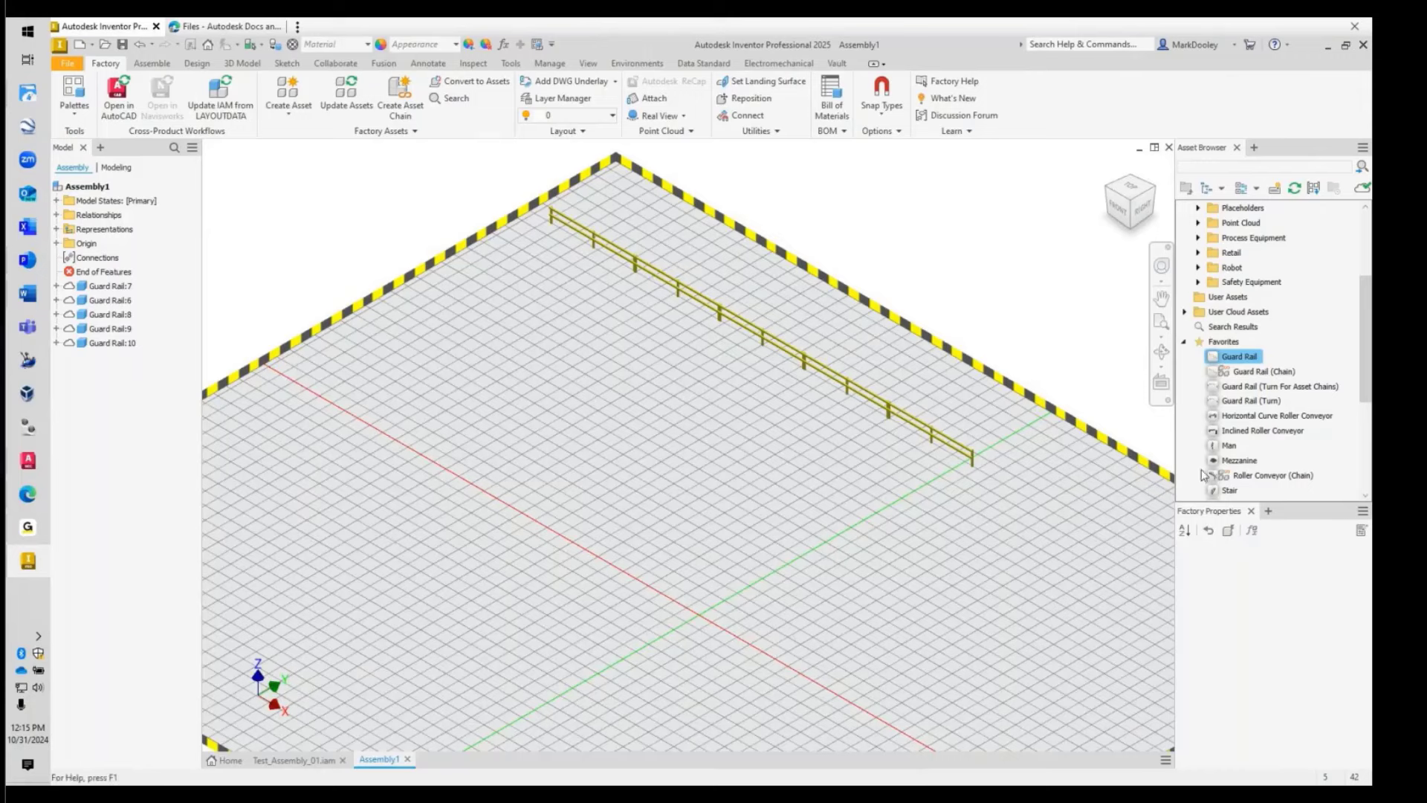
# - Place one Mezzanine asset from the Favorites on the open floor area in front of the guard rail run
pyautogui.moveTo(1239, 461); pyautogui.dragTo(659, 592)
pyautogui.rightClick(658, 593)
pyautogui.click(677, 596)
pyautogui.rightClick(752, 547)
pyautogui.click(773, 553)
# - Set the mezzanine's Gate3 property to True and apply the change to add a second stair
pyautogui.click(527, 568)
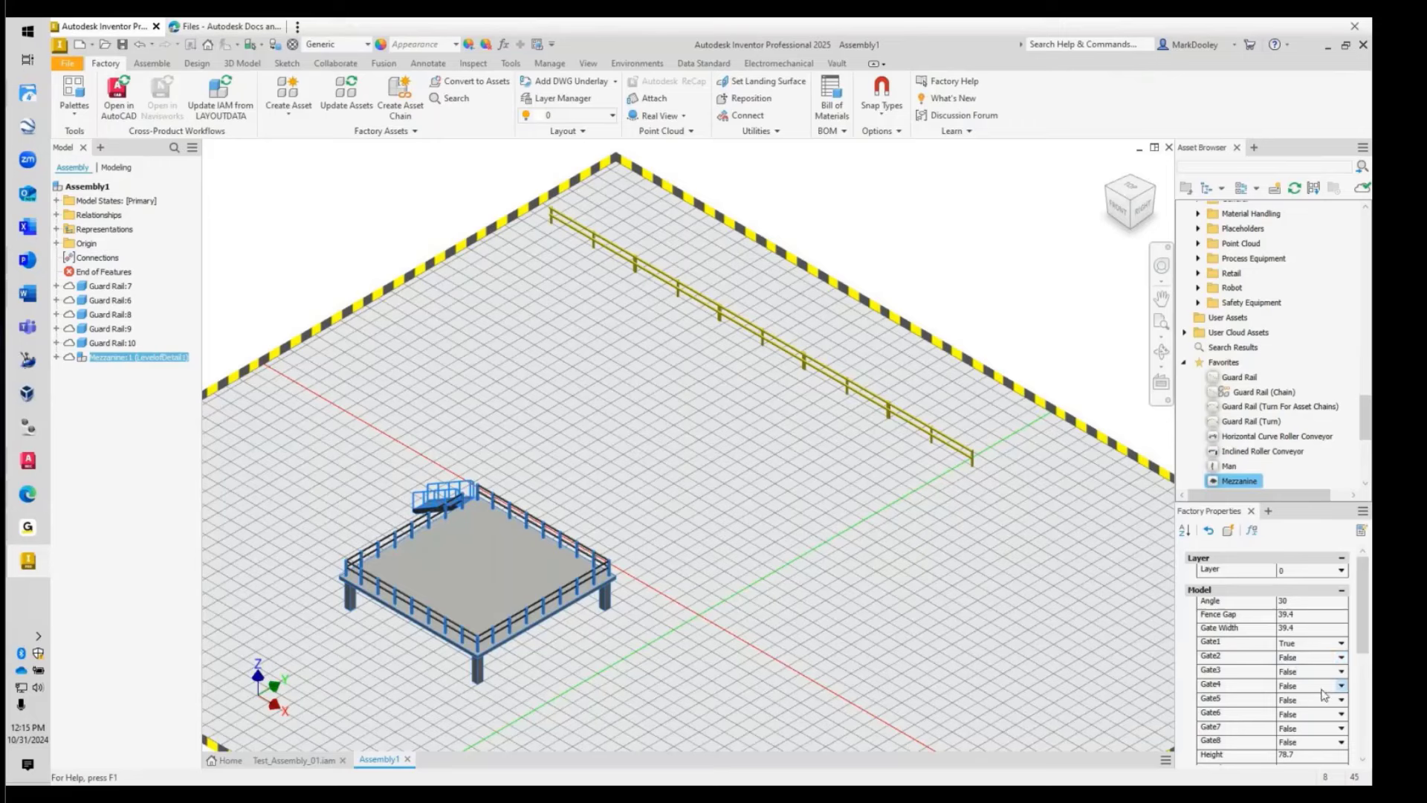
pyautogui.click(1341, 671)
pyautogui.click(1310, 687)
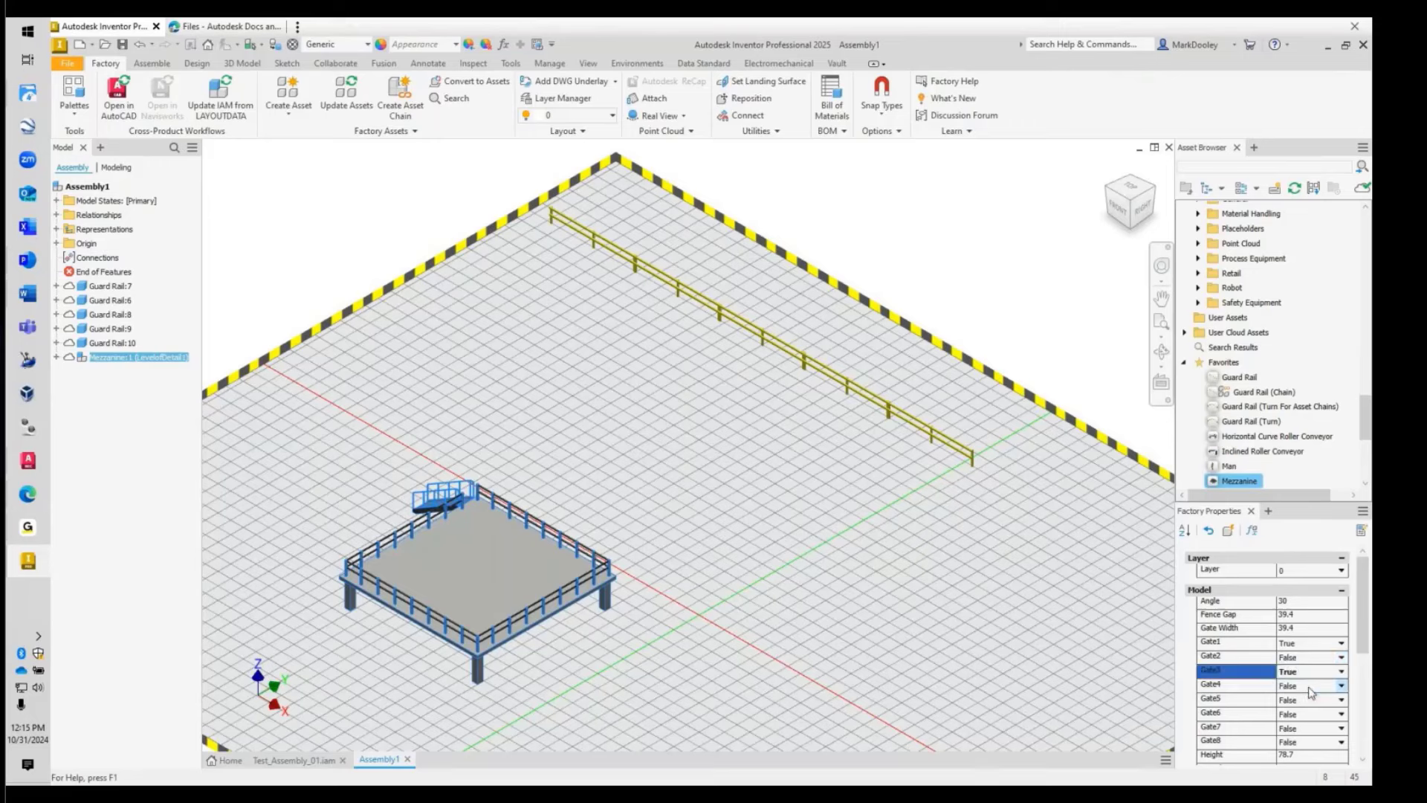
pyautogui.click(1227, 532)
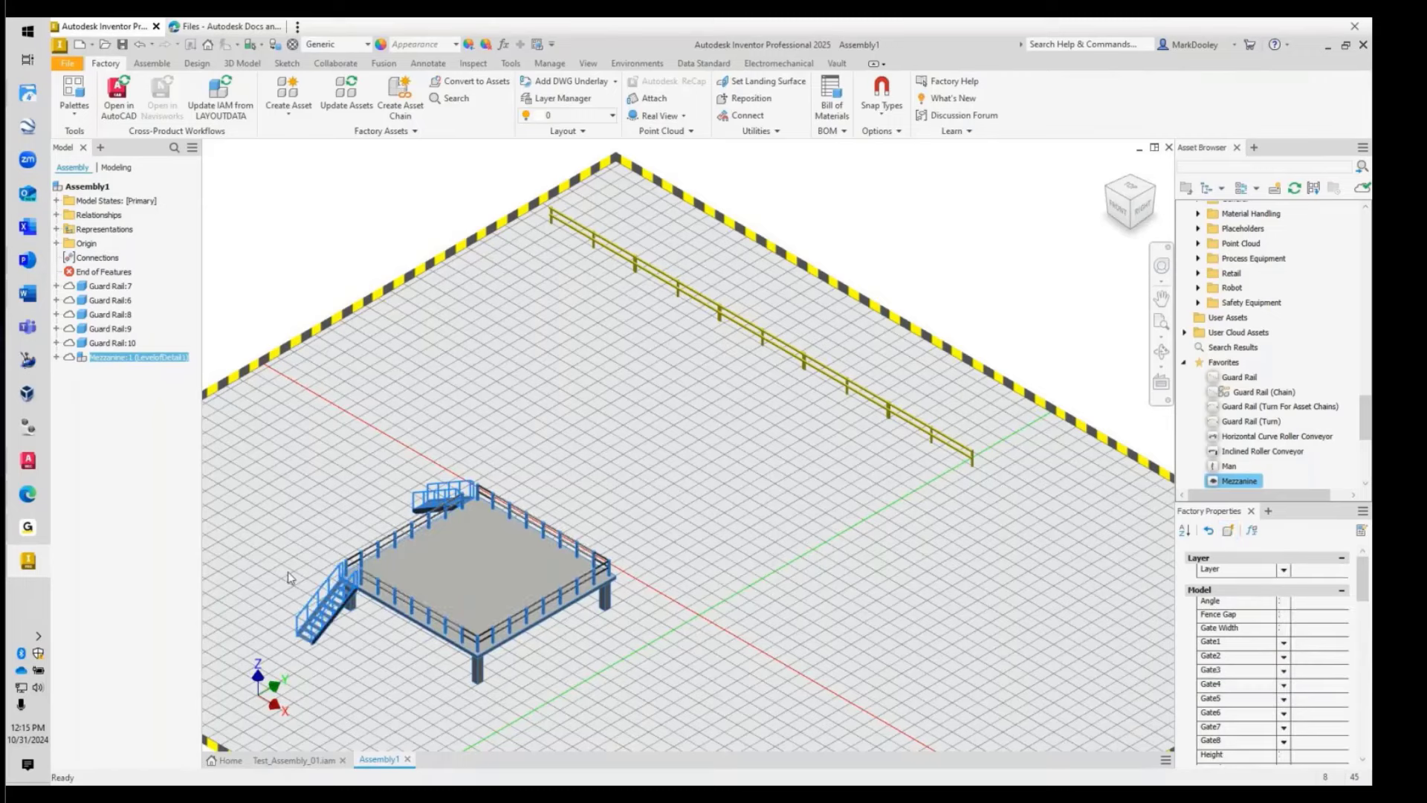
pyautogui.click(337, 590)
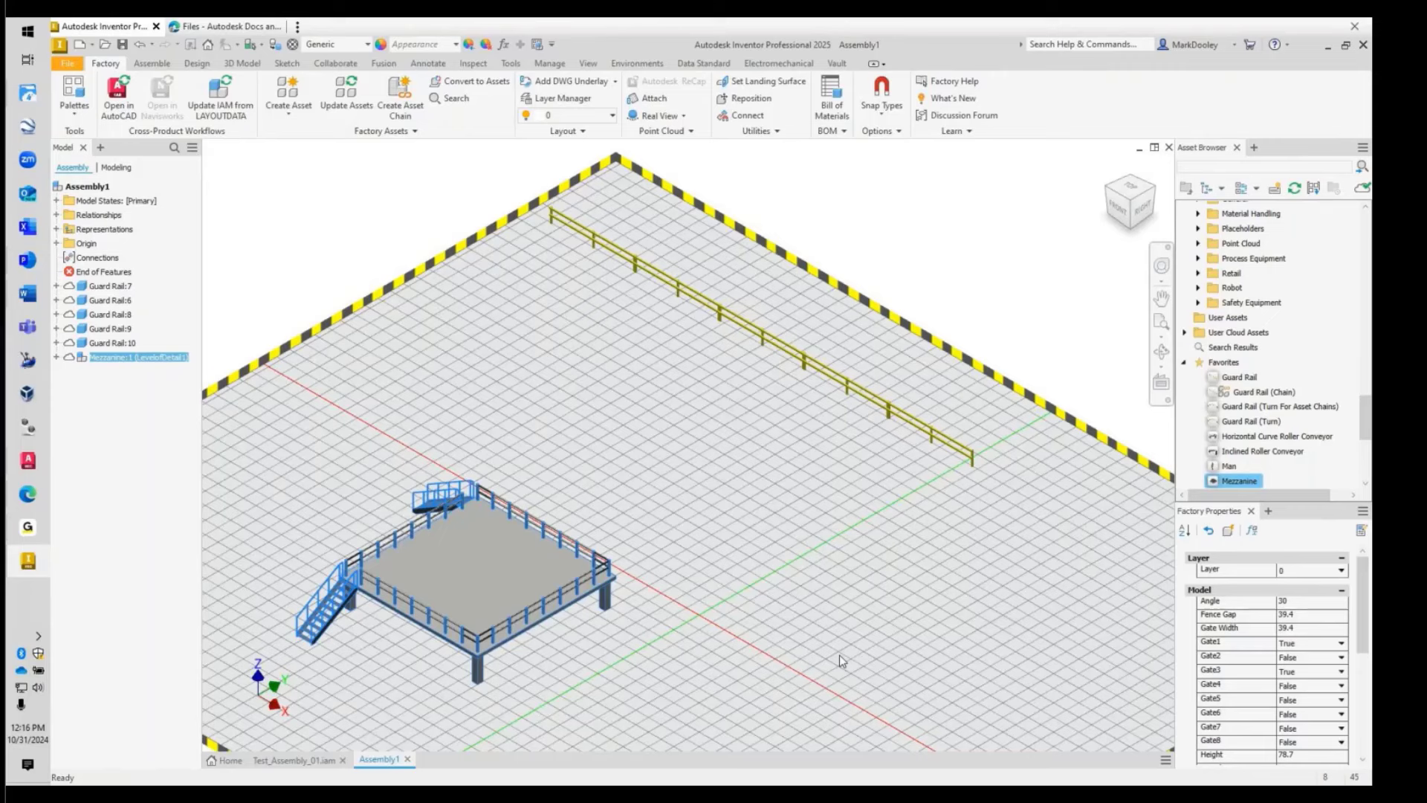
pyautogui.click(643, 479)
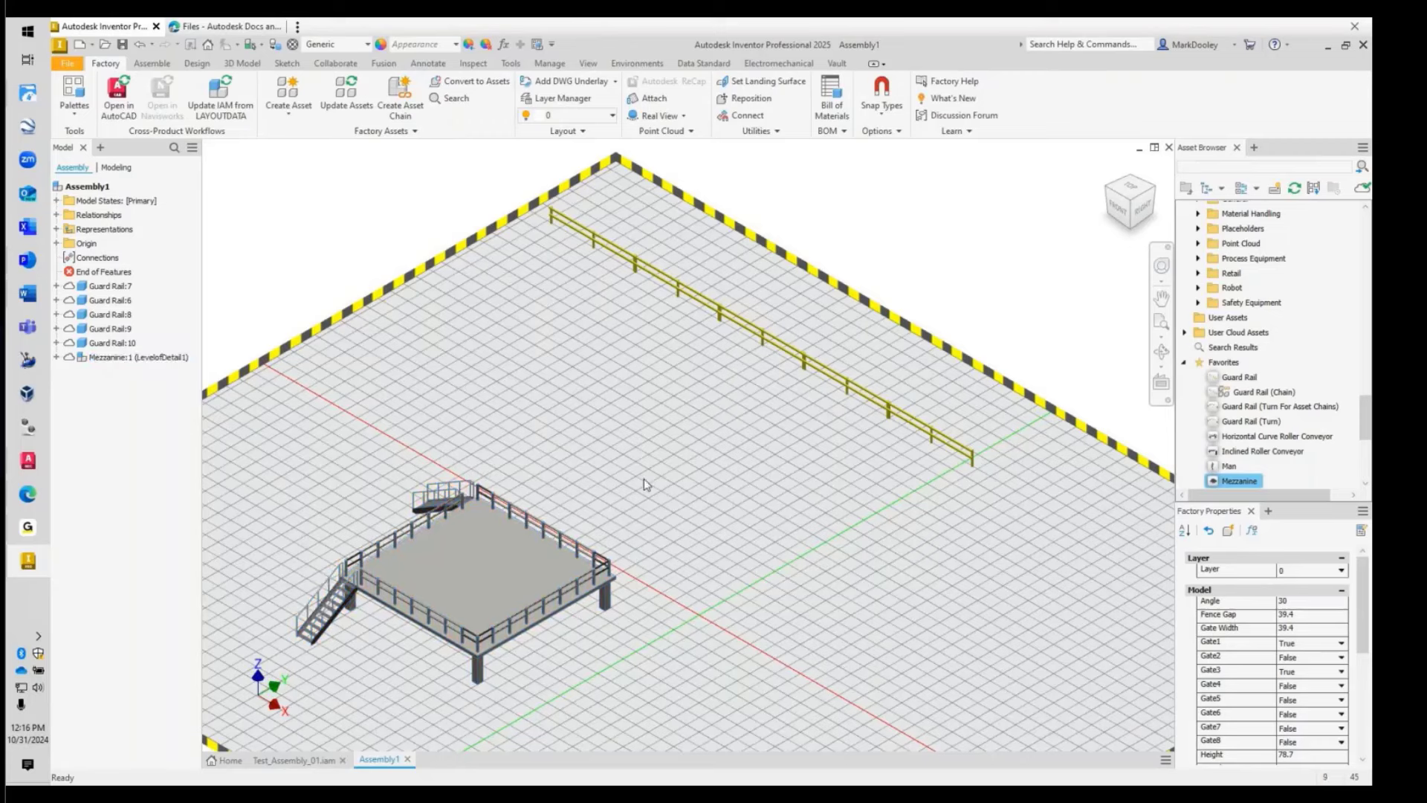
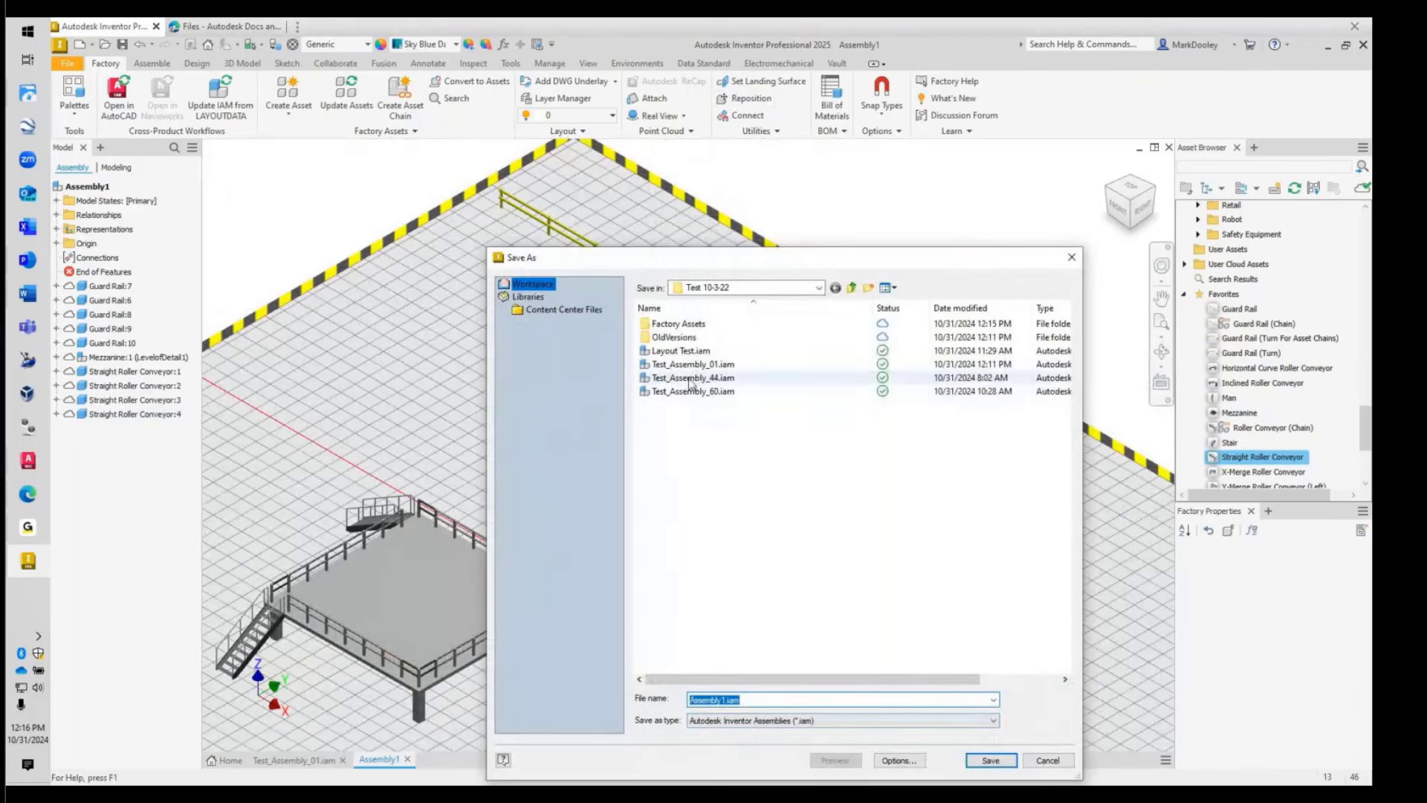
# - Save the assembly as Layout Test_02.iam in the Test 10-3-22 folder and continue with saving to the connected drive
pyautogui.click(680, 350)
pyautogui.moveTo(714, 700); pyautogui.dragTo(739, 724)
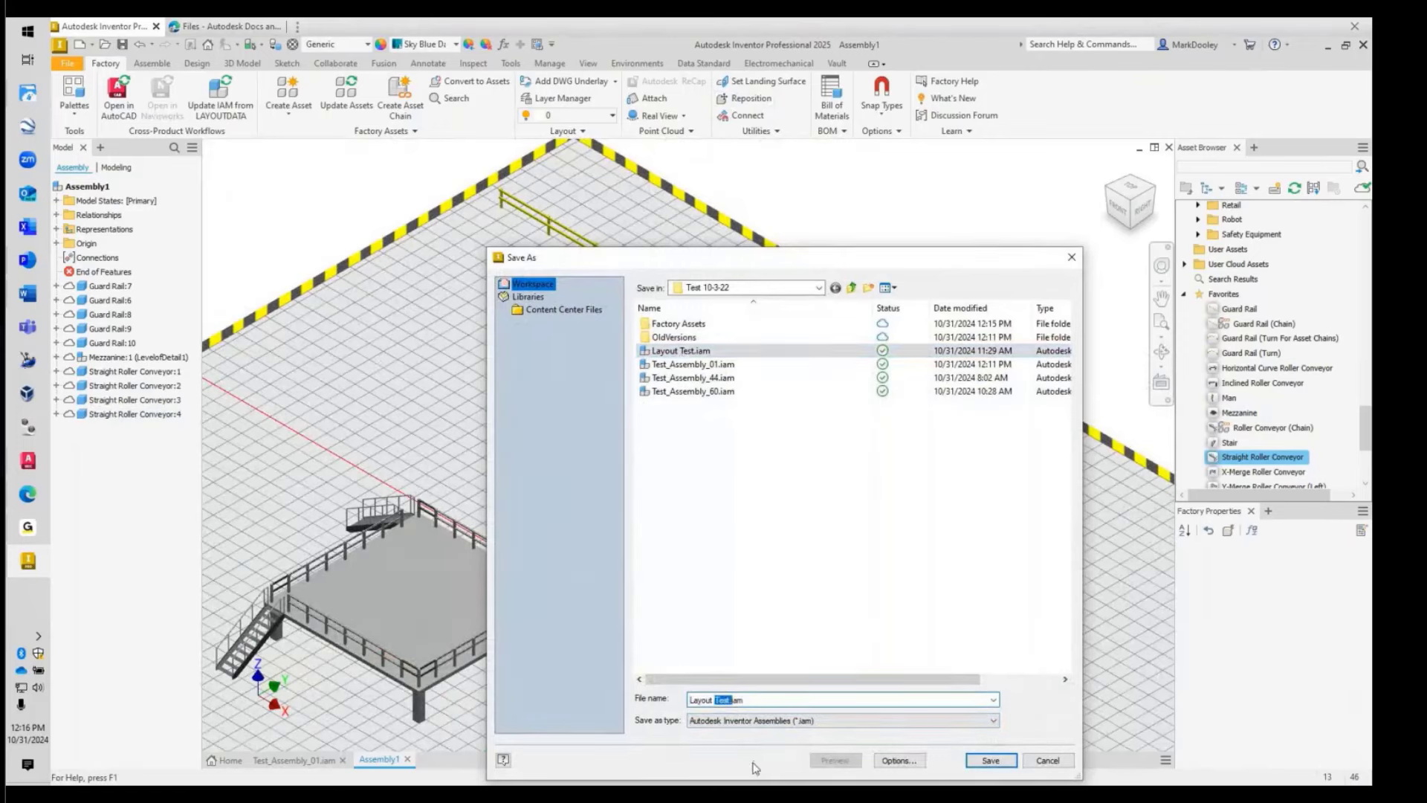
pyautogui.press('Left')
pyautogui.press('Right')
pyautogui.press('Right')
pyautogui.press('Right')
pyautogui.write('_02')
pyautogui.press('Return')
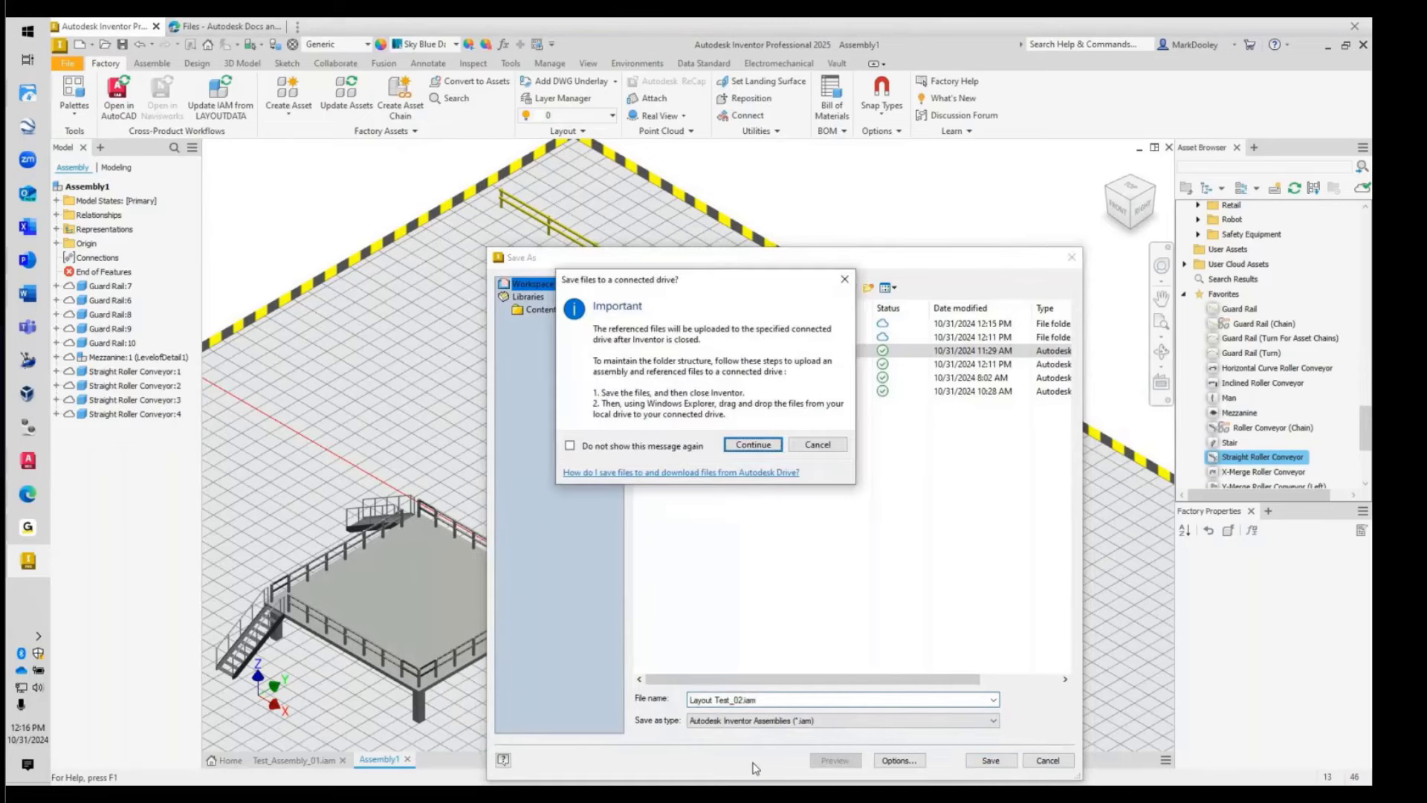
pyautogui.click(763, 445)
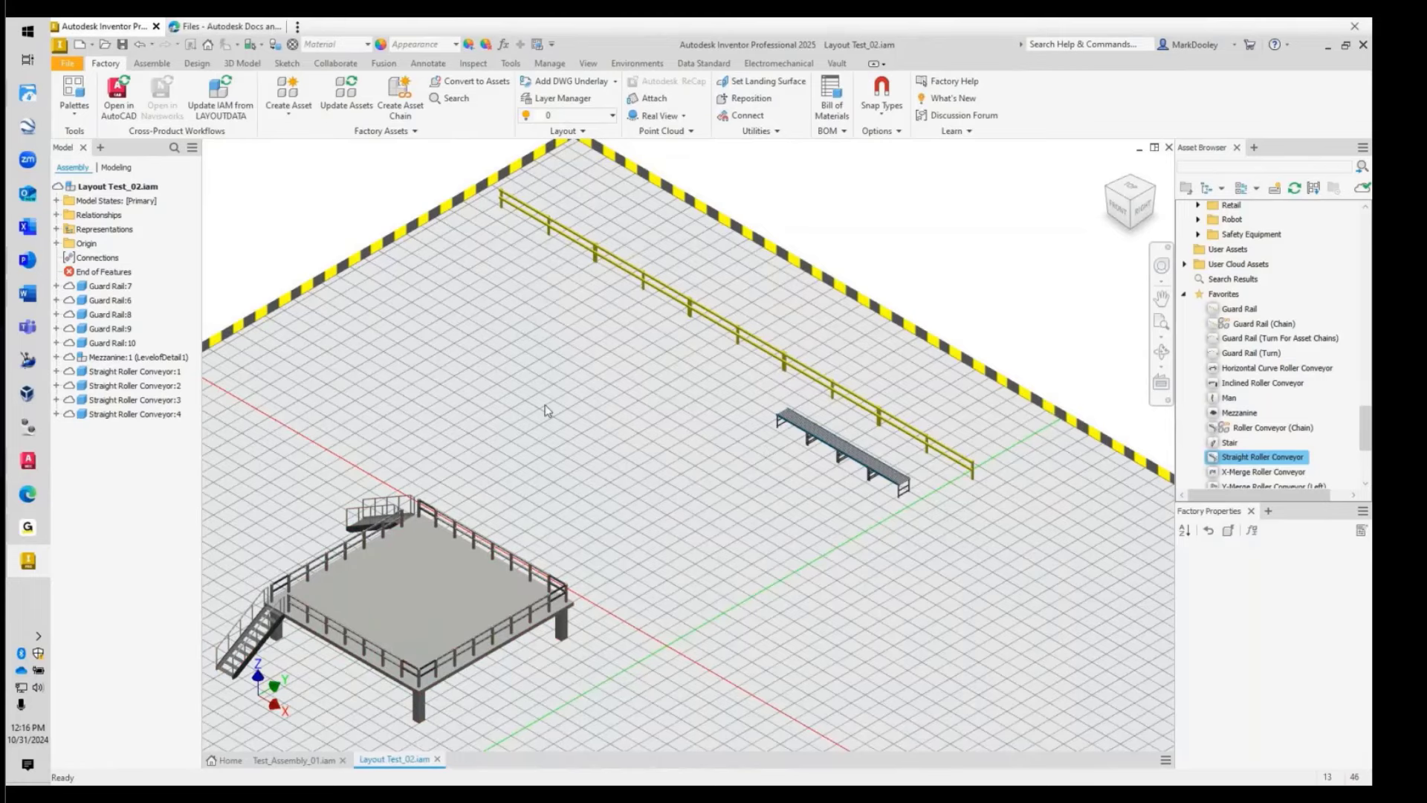
# - Switch to Autodesk Docs, refresh the Test 10-3-22 file listing and view Layout Test_02.iam
pyautogui.click(224, 26)
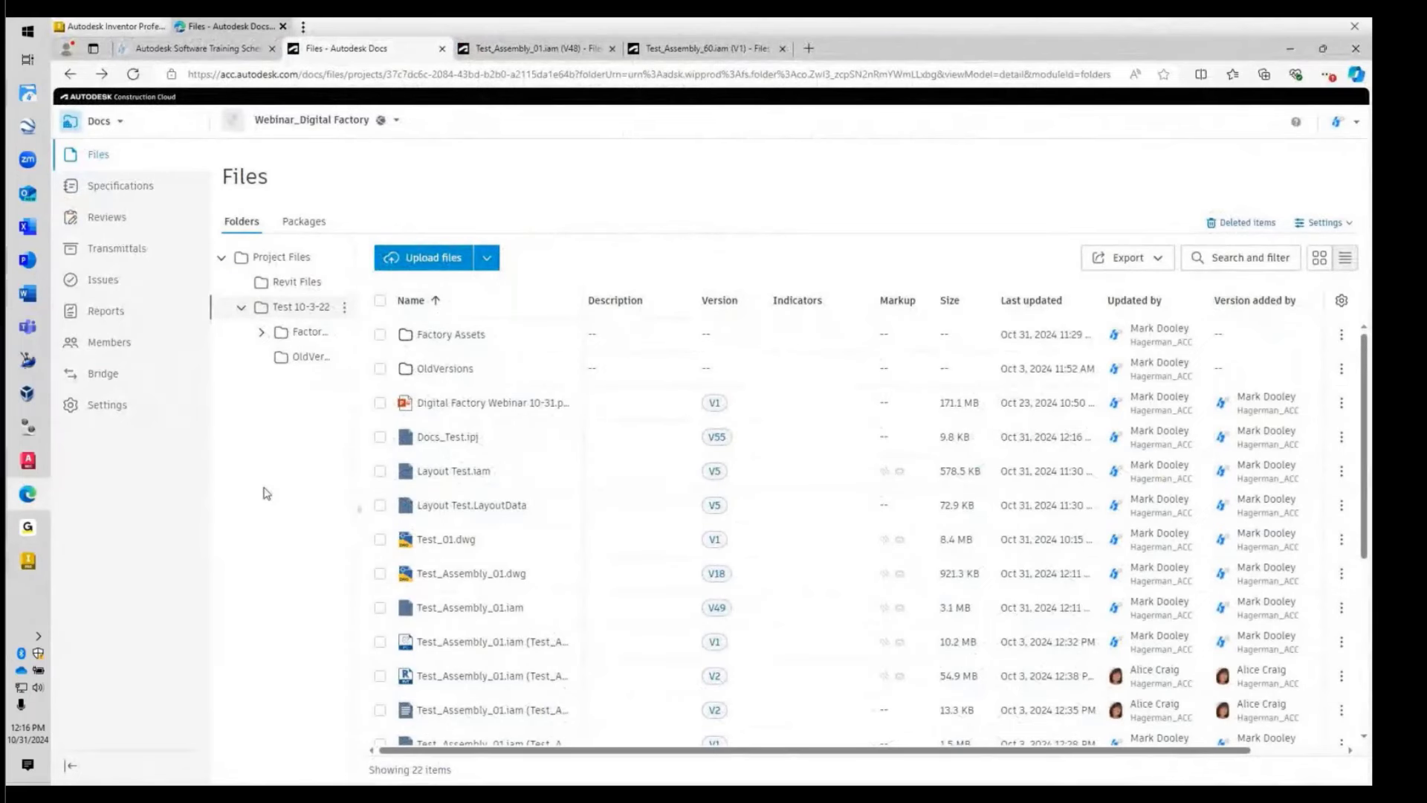
pyautogui.press('F5')
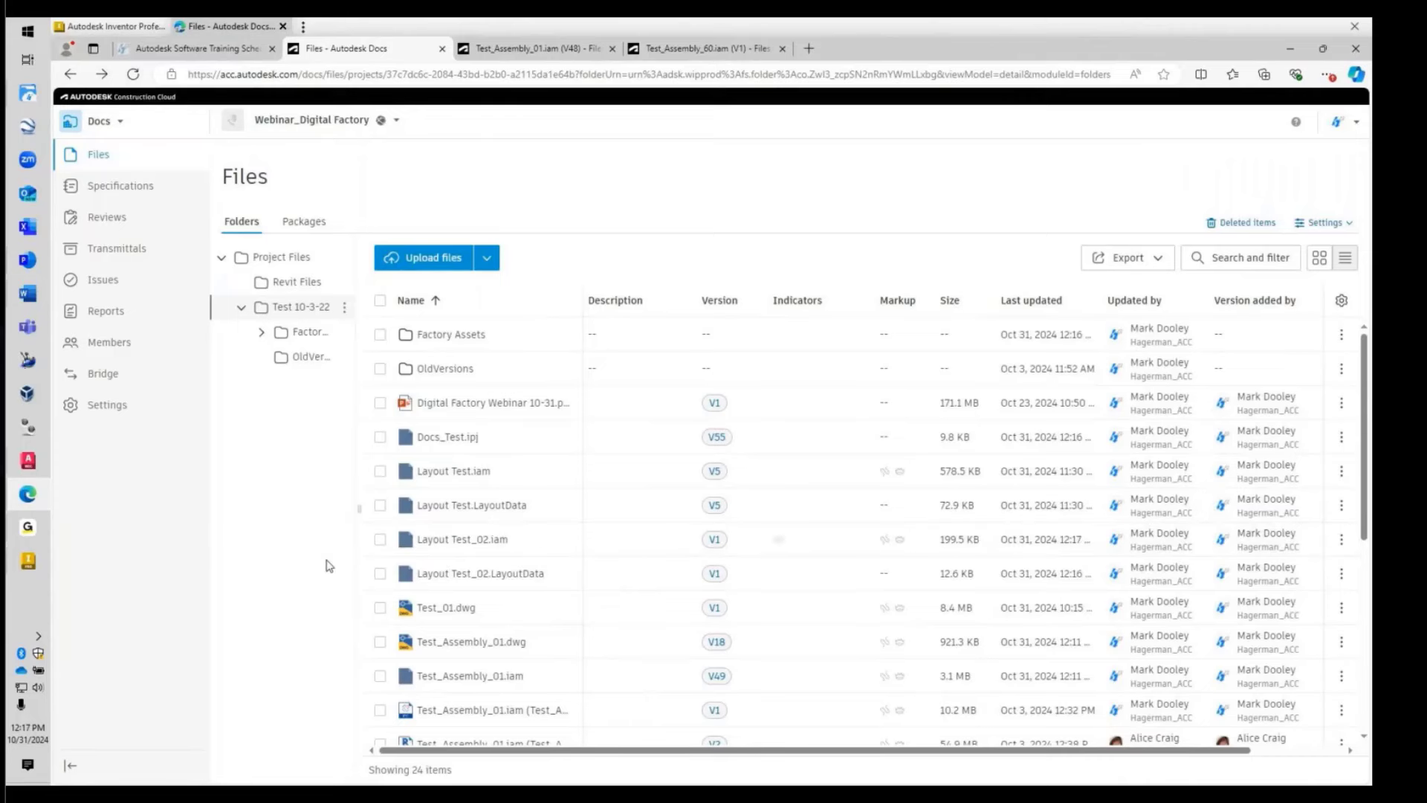
pyautogui.click(462, 542)
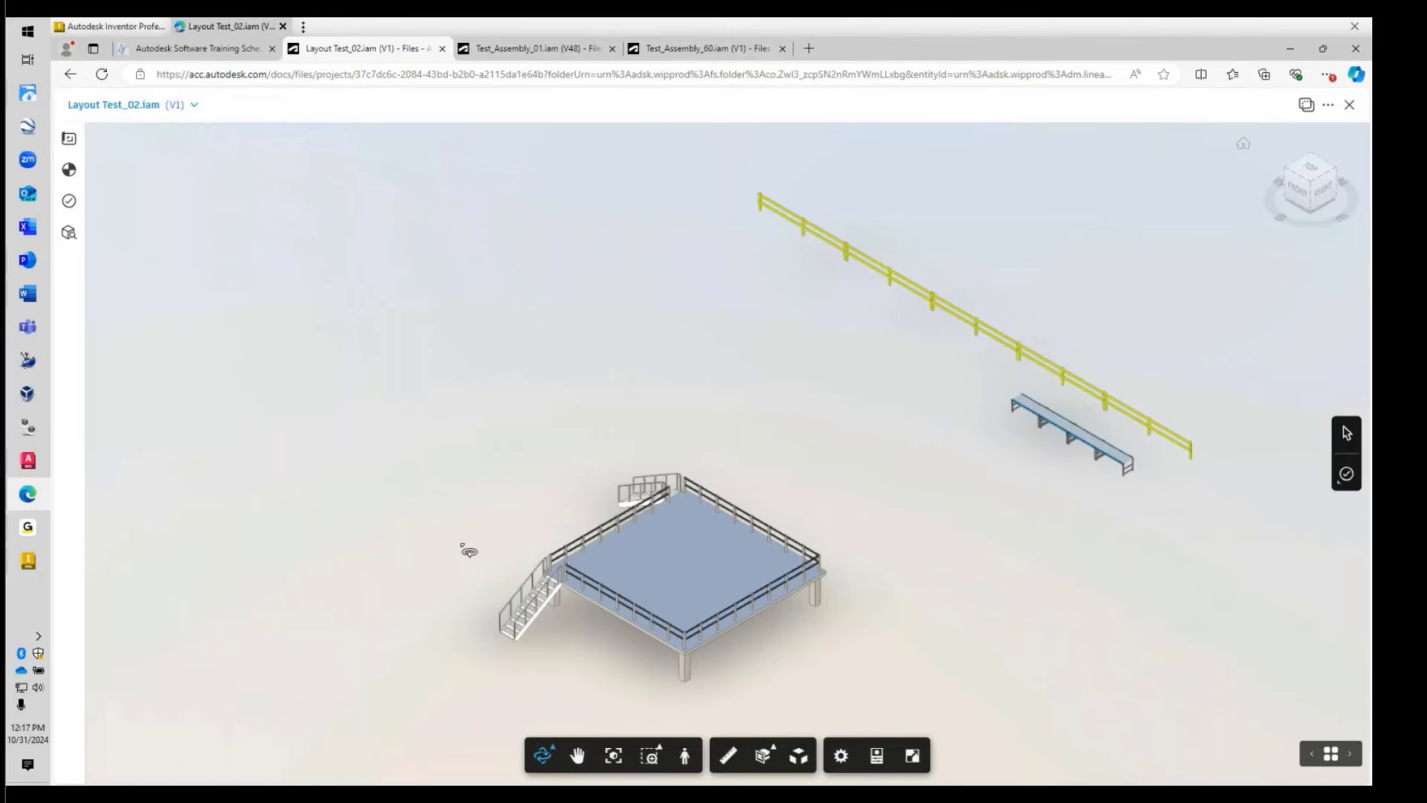
# - Review the synced Test 10-3-22 folder and its file statuses in File Explorer, then return to the Docs viewer
pyautogui.click(28, 92)
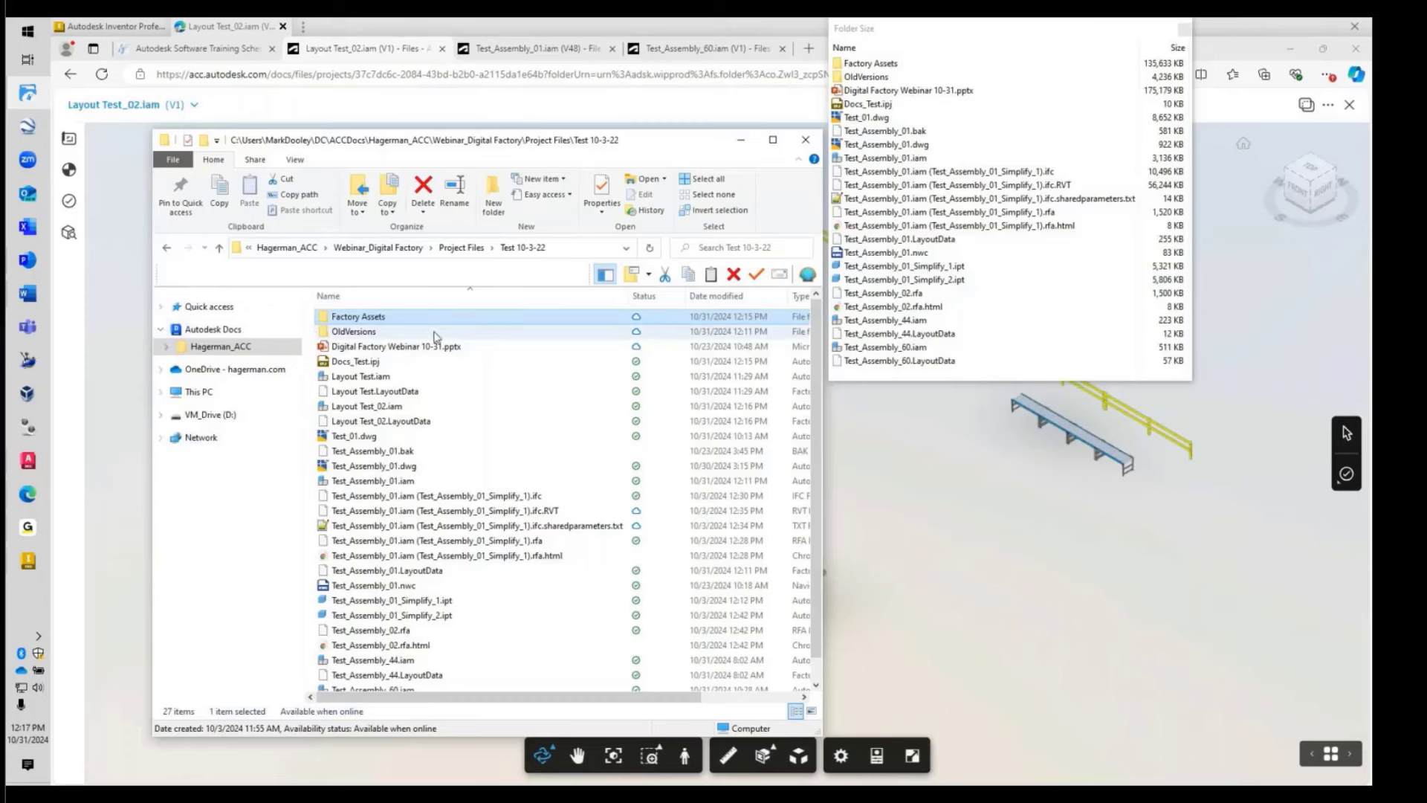
pyautogui.moveTo(436, 336)
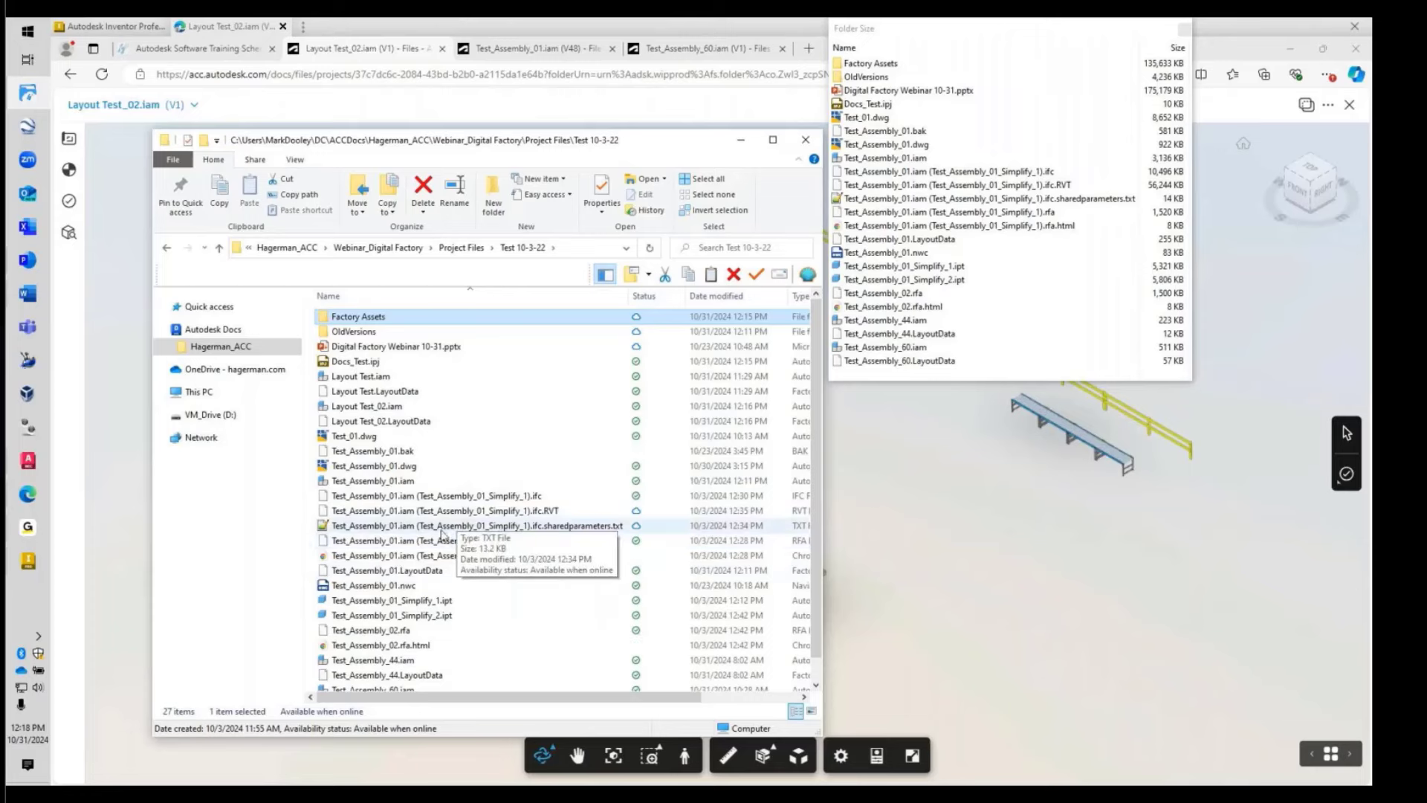
pyautogui.click(921, 552)
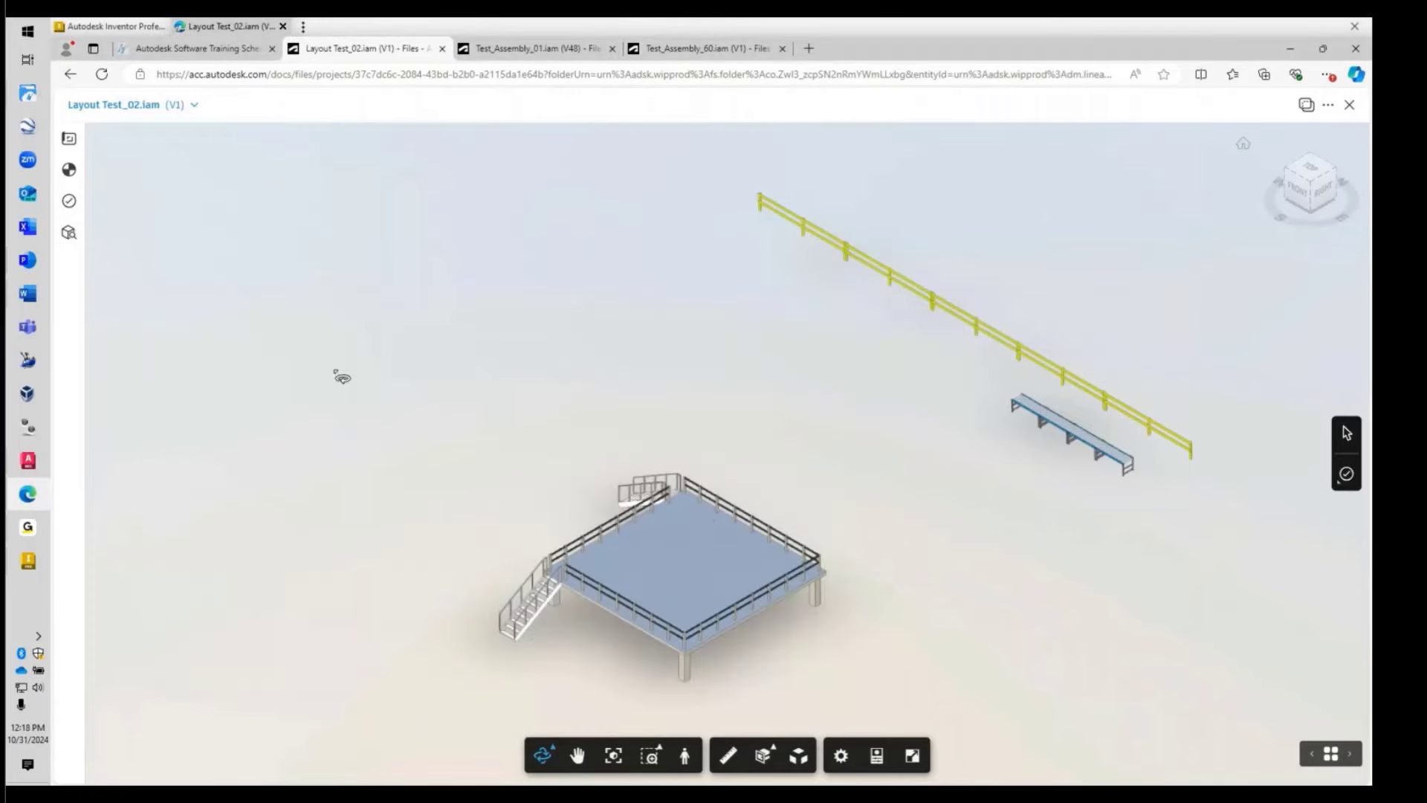
# - Switch to Inventor, look through the importable CAD file types, list Revit Project Files (*.rvt) in the Test 10-3-22 folder and leave without placing anything
pyautogui.click(117, 31)
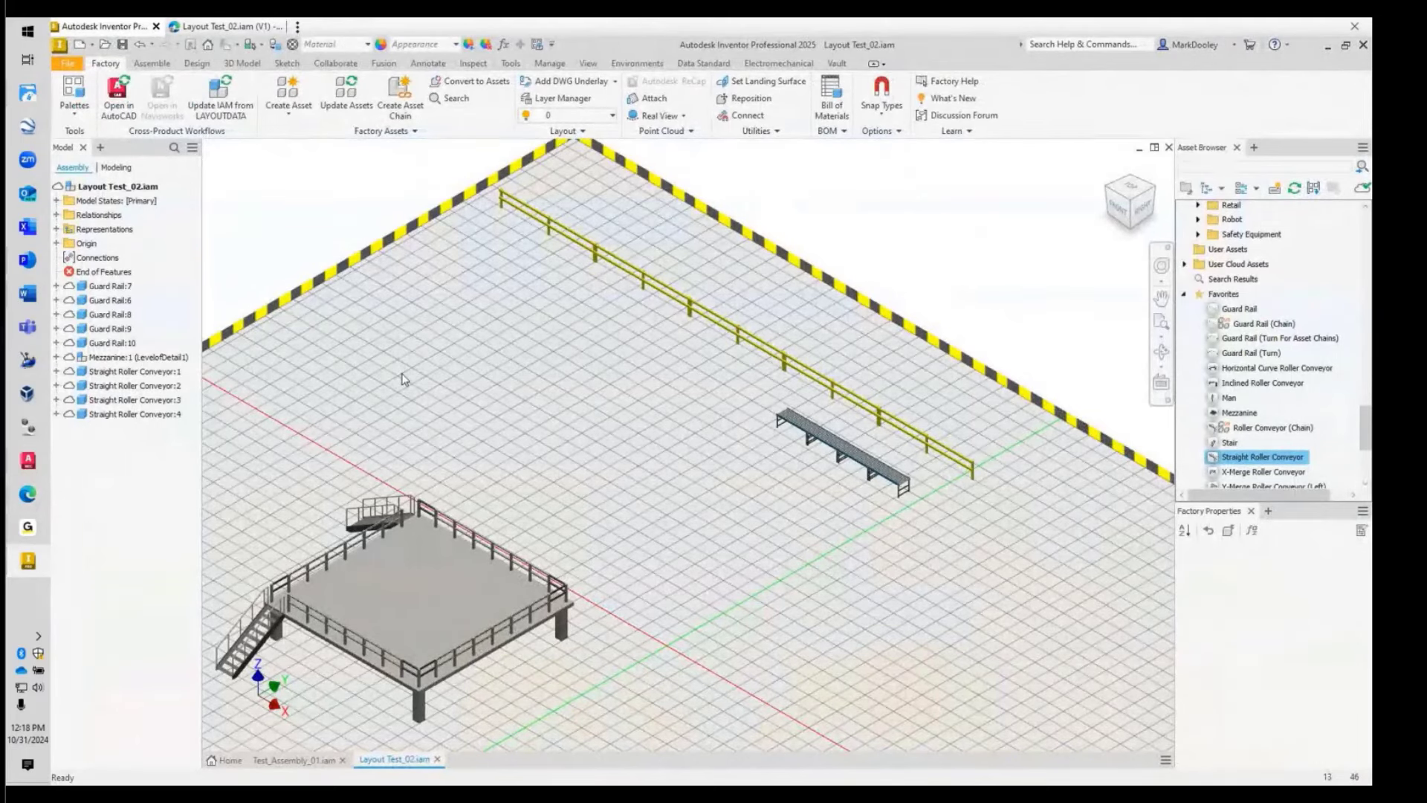
pyautogui.click(150, 65)
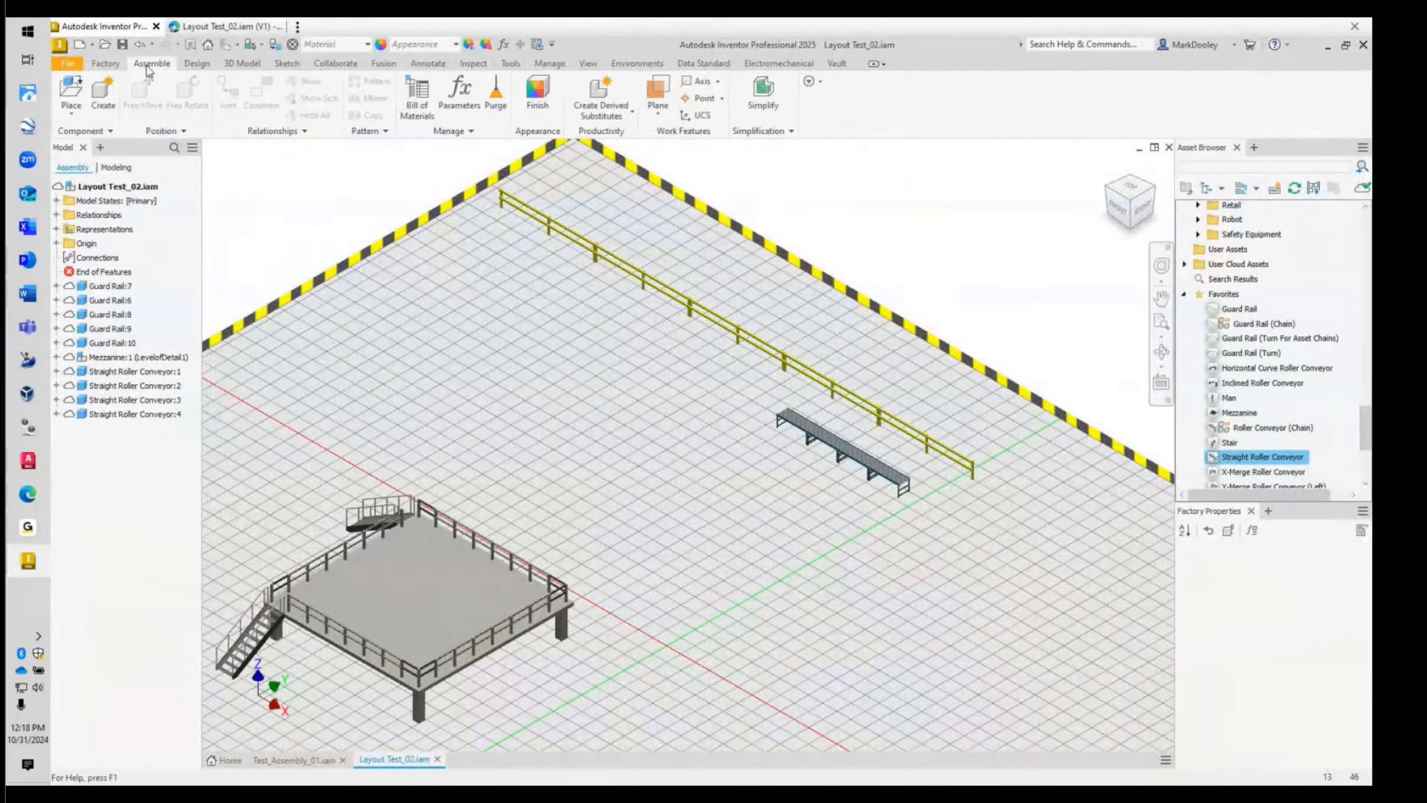
pyautogui.click(71, 112)
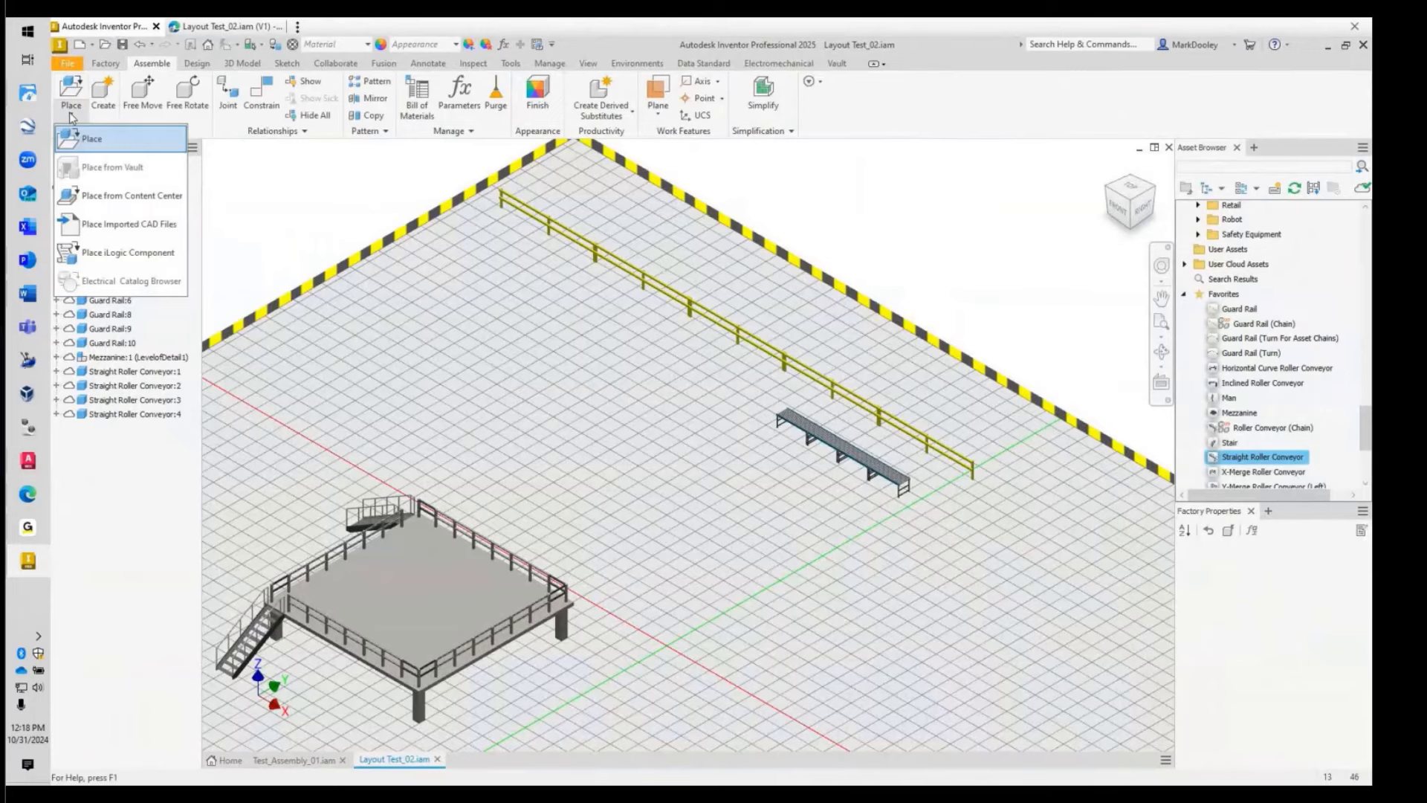
pyautogui.click(131, 227)
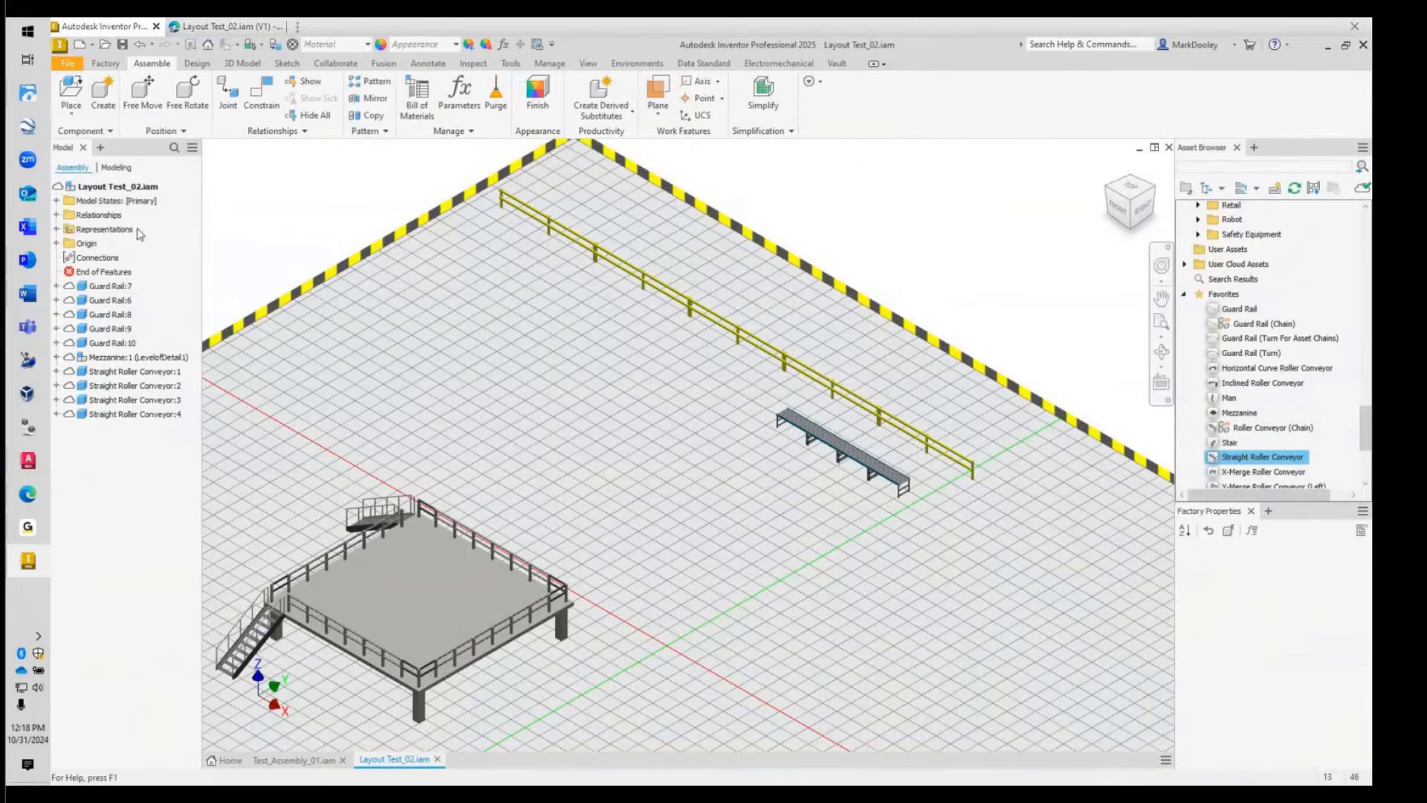
pyautogui.click(770, 696)
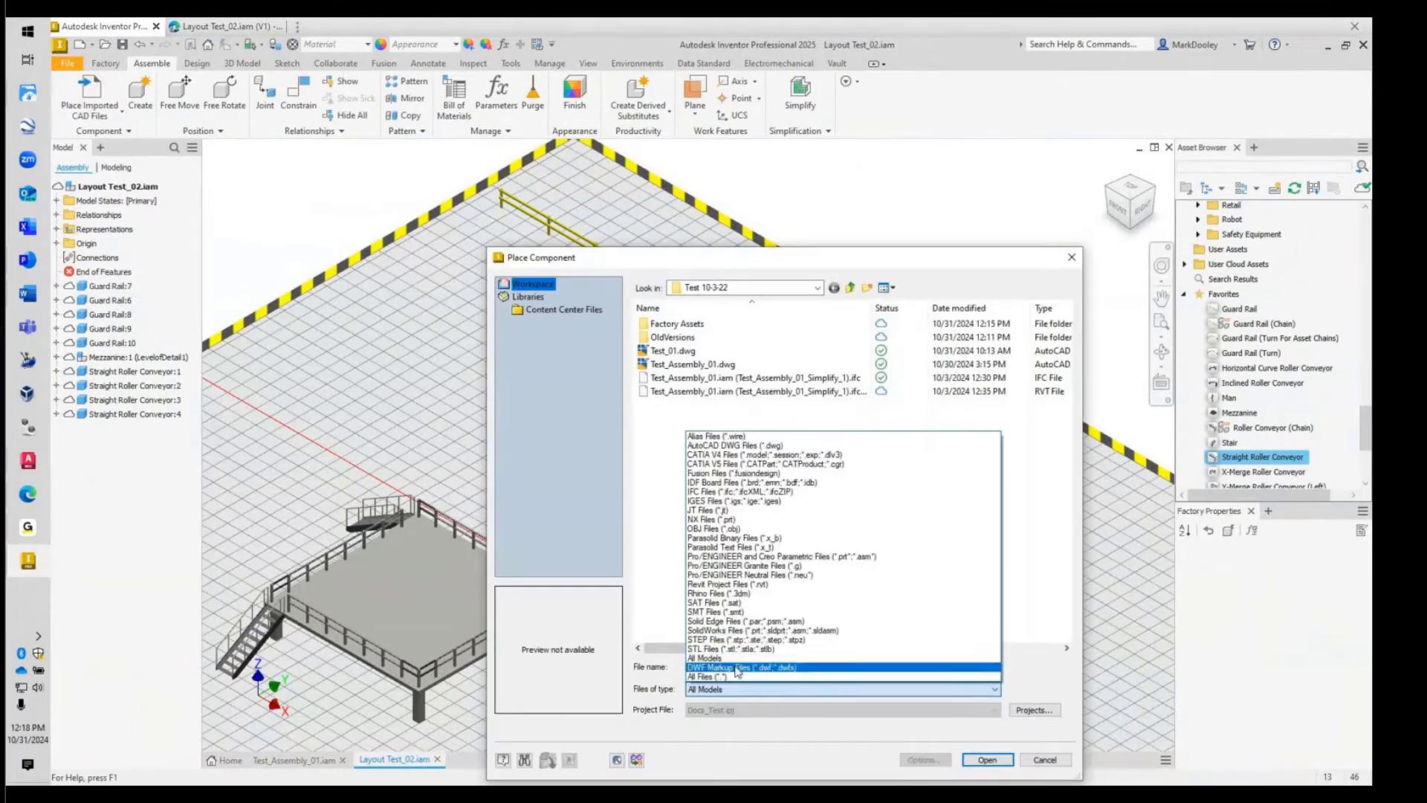
pyautogui.click(728, 584)
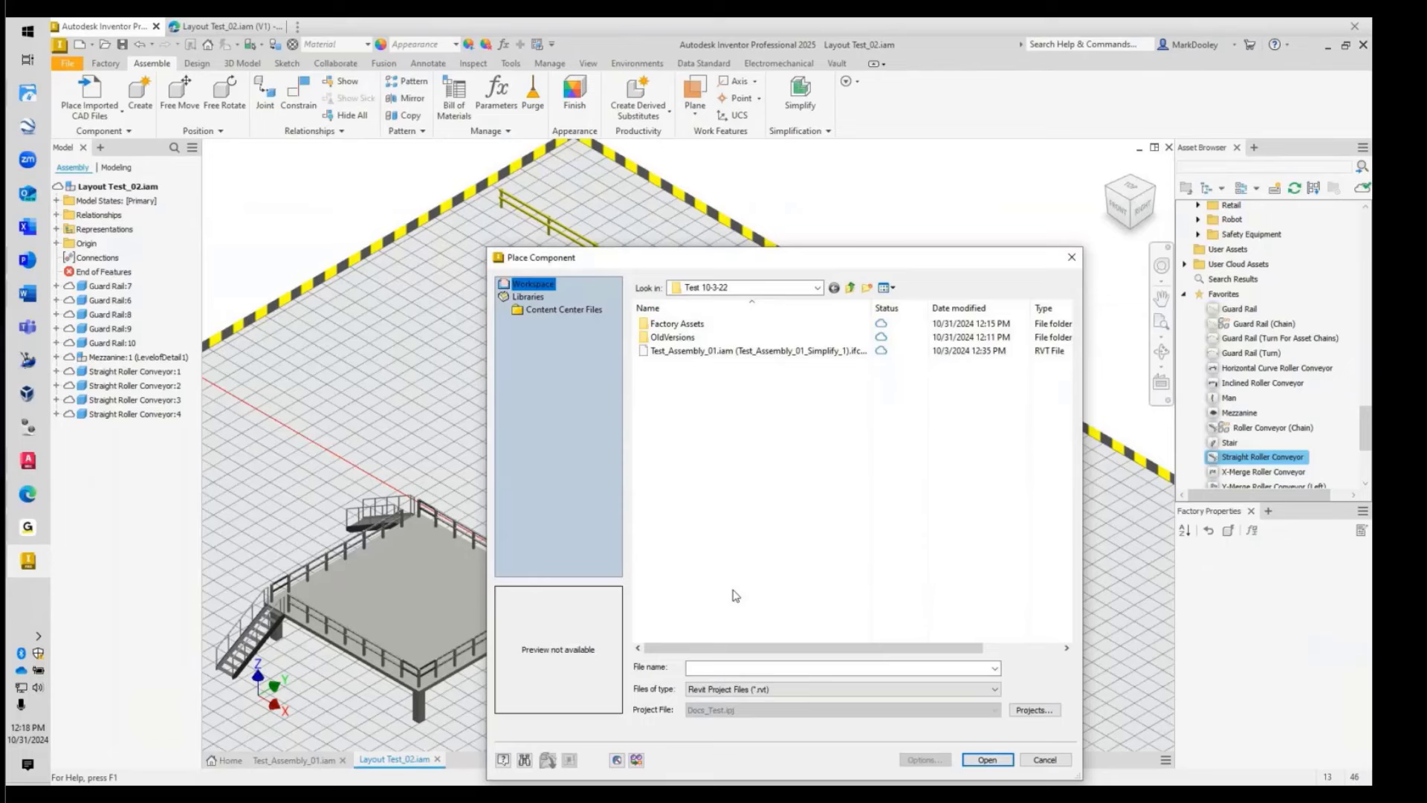
pyautogui.click(1045, 760)
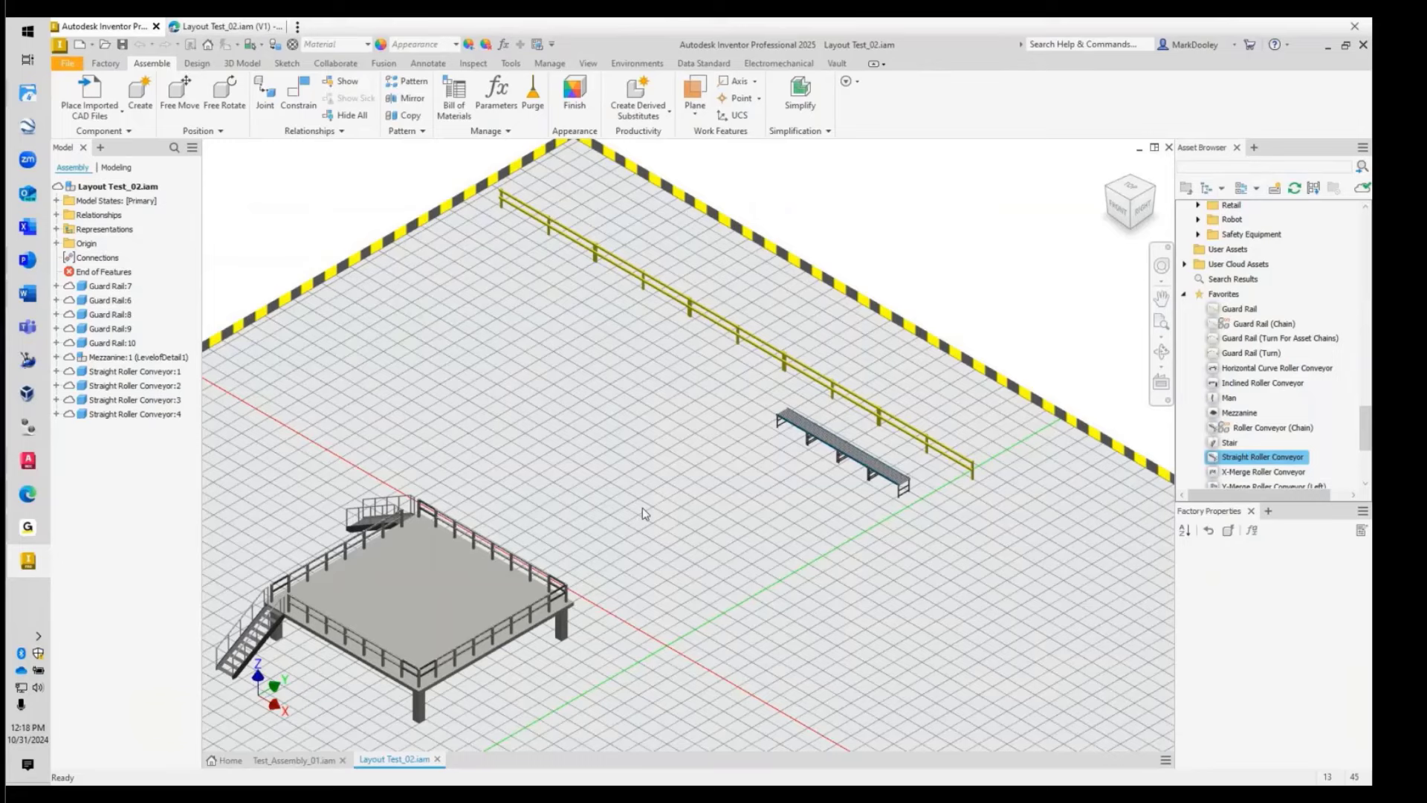
# - Switch to Autodesk Docs, bring up Test_Assembly_60.iam, select the paper sheeting machine and show the model's component tree
pyautogui.click(233, 26)
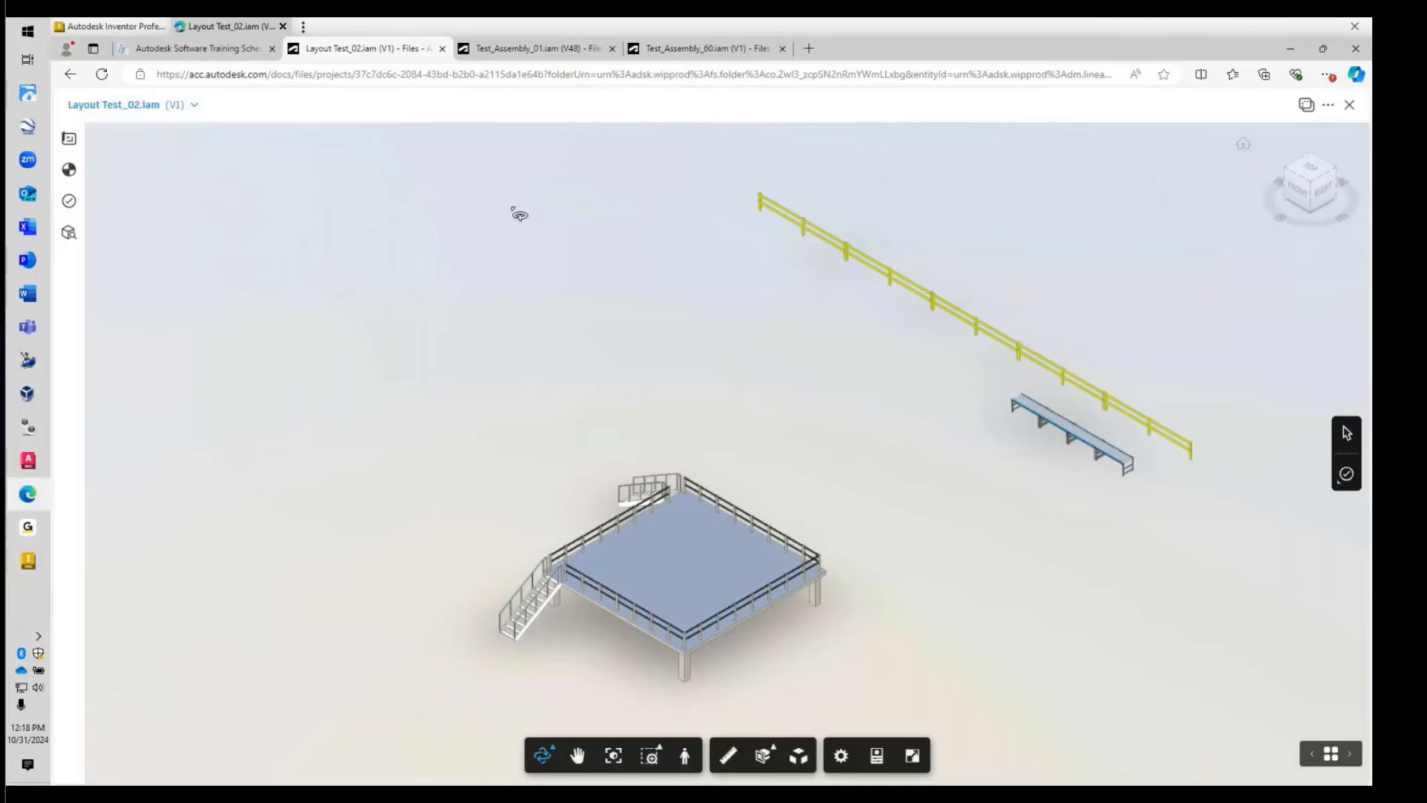
pyautogui.click(732, 49)
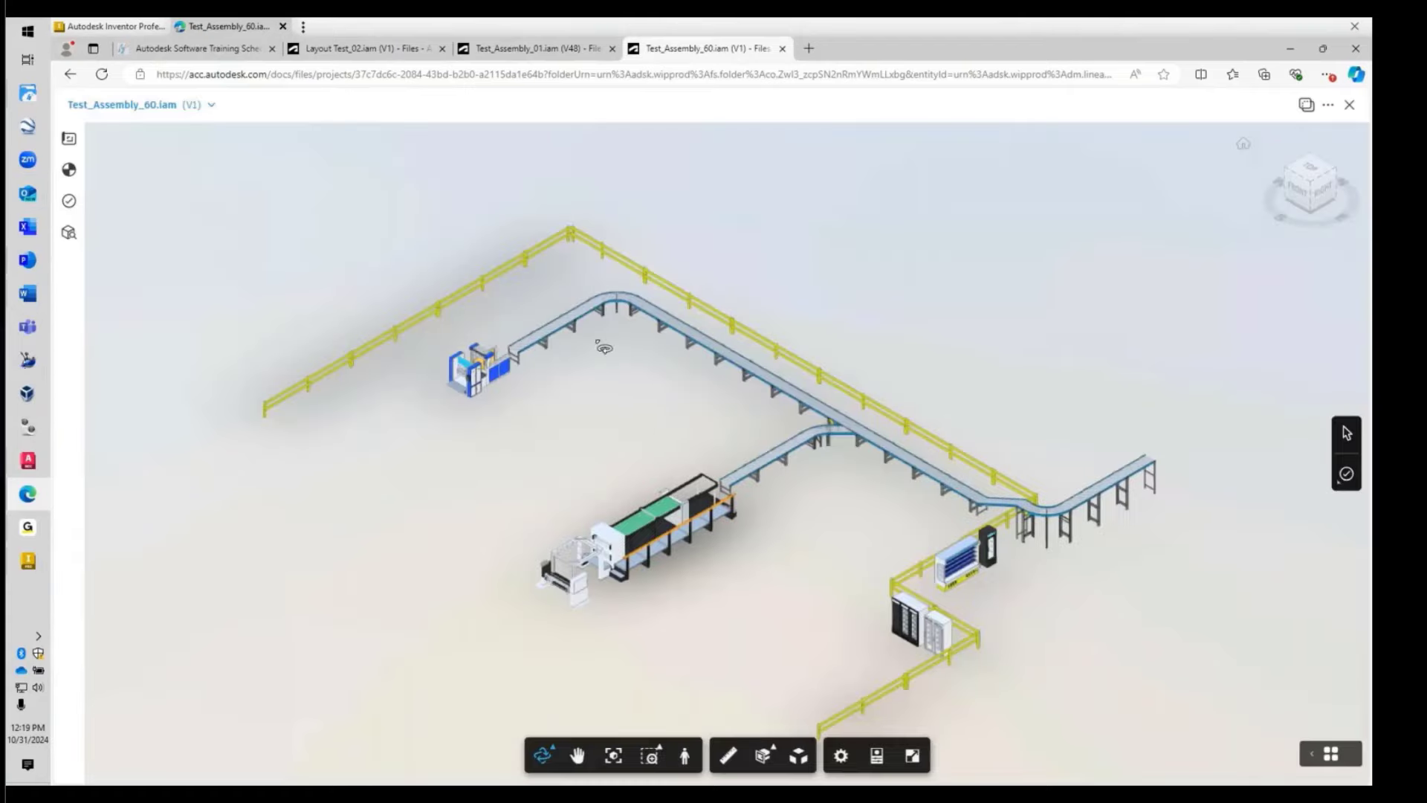
pyautogui.click(671, 537)
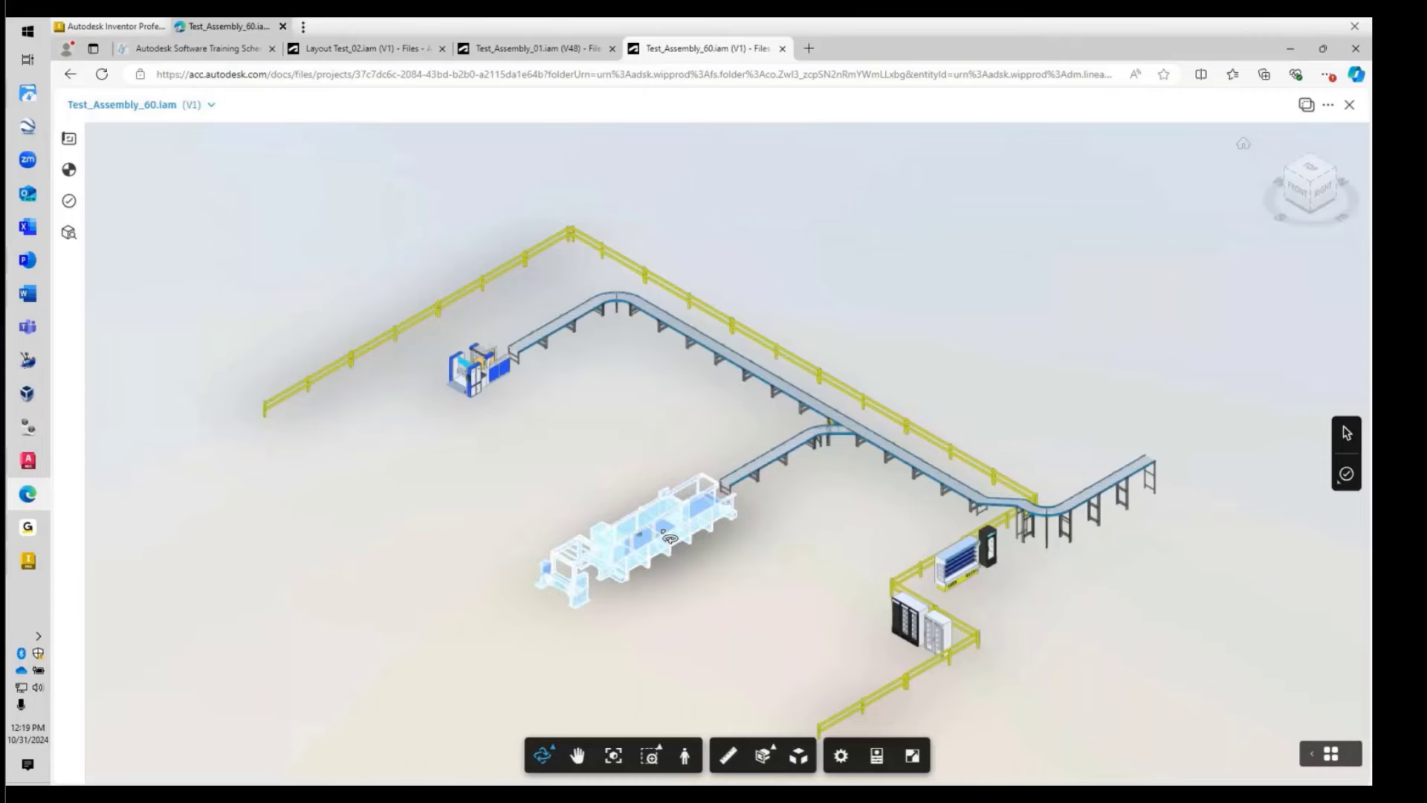
pyautogui.click(69, 233)
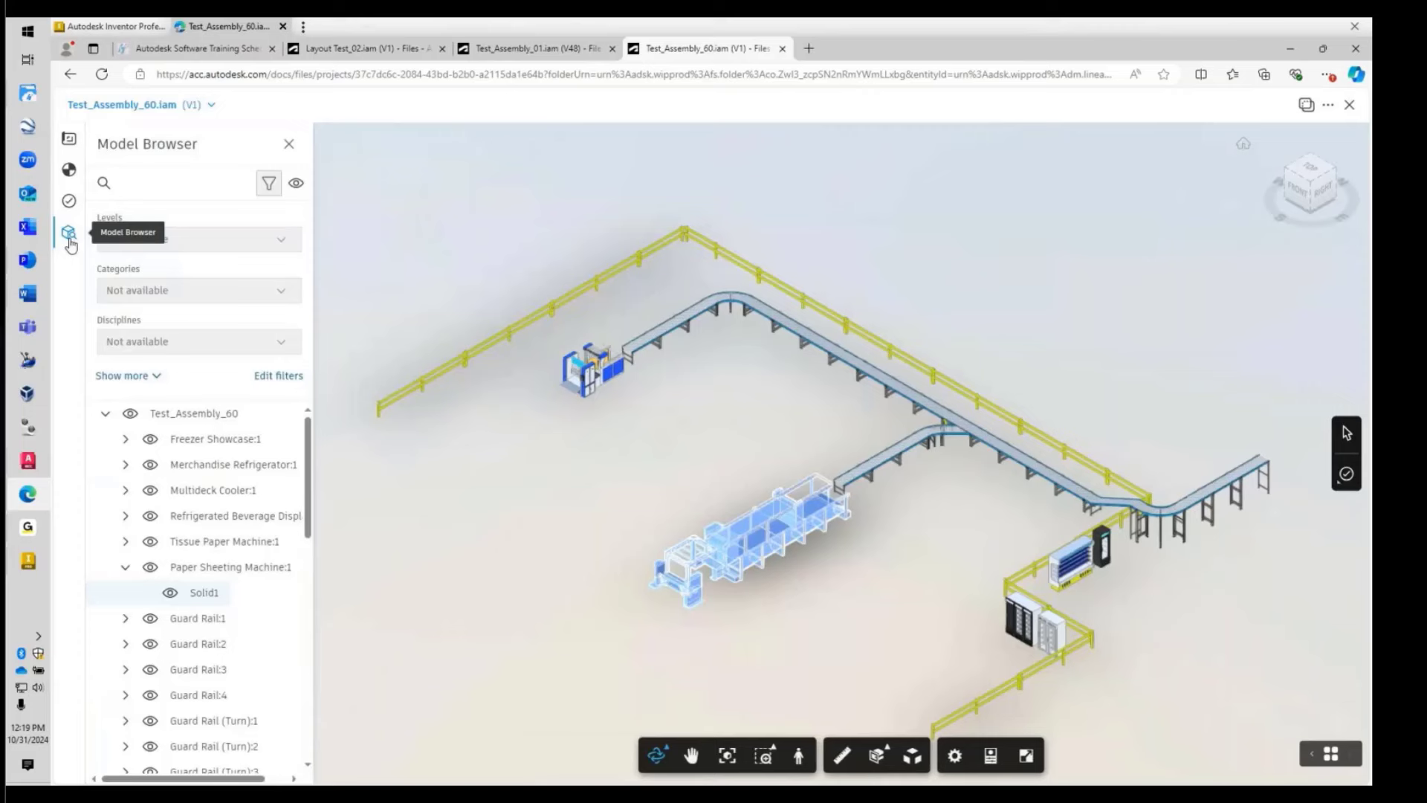
# - Hide the Freezer Showcase, Merchandise Refrigerator, Multideck Cooler, Refrigerated Beverage Display and Tissue Paper Machine
pyautogui.click(150, 441)
pyautogui.click(150, 466)
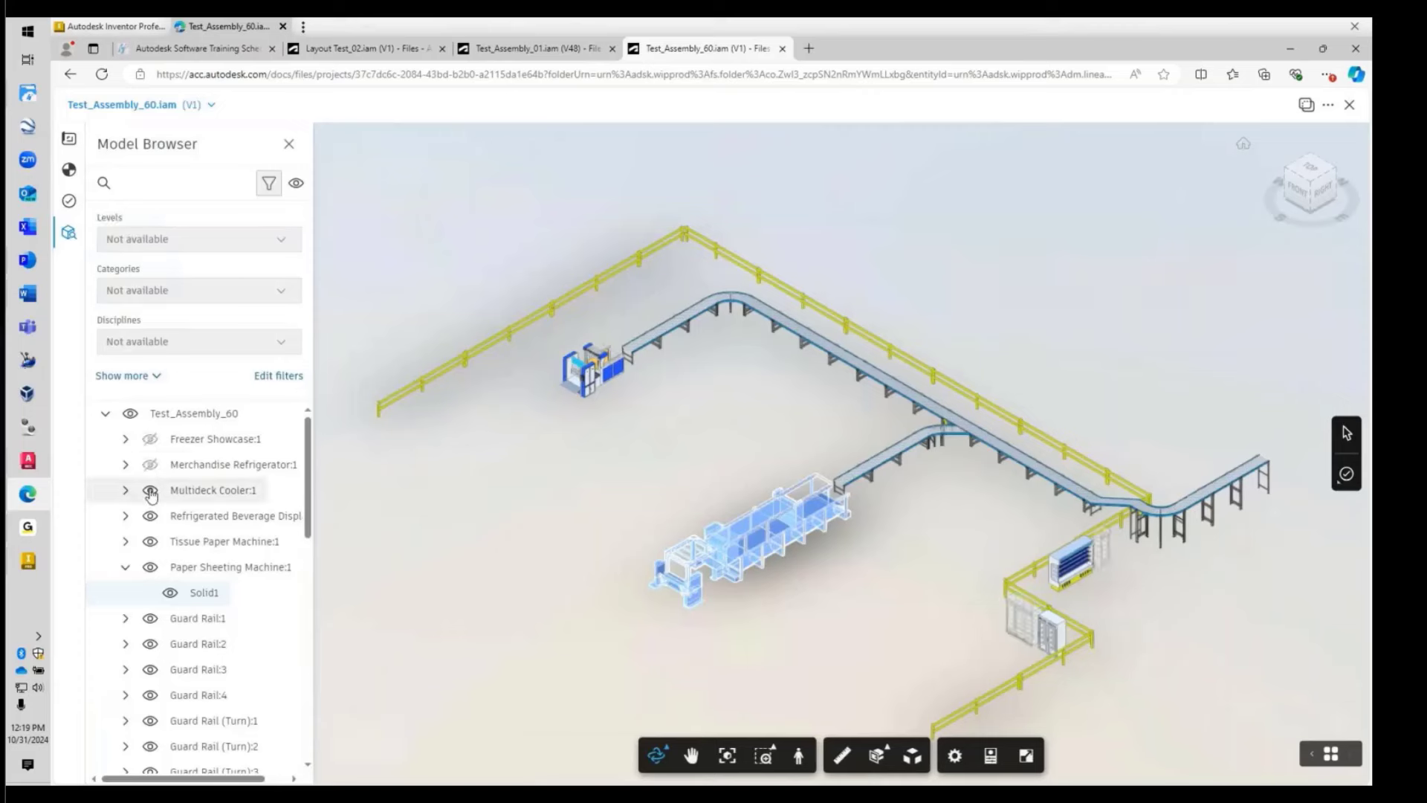
pyautogui.click(149, 491)
pyautogui.click(150, 516)
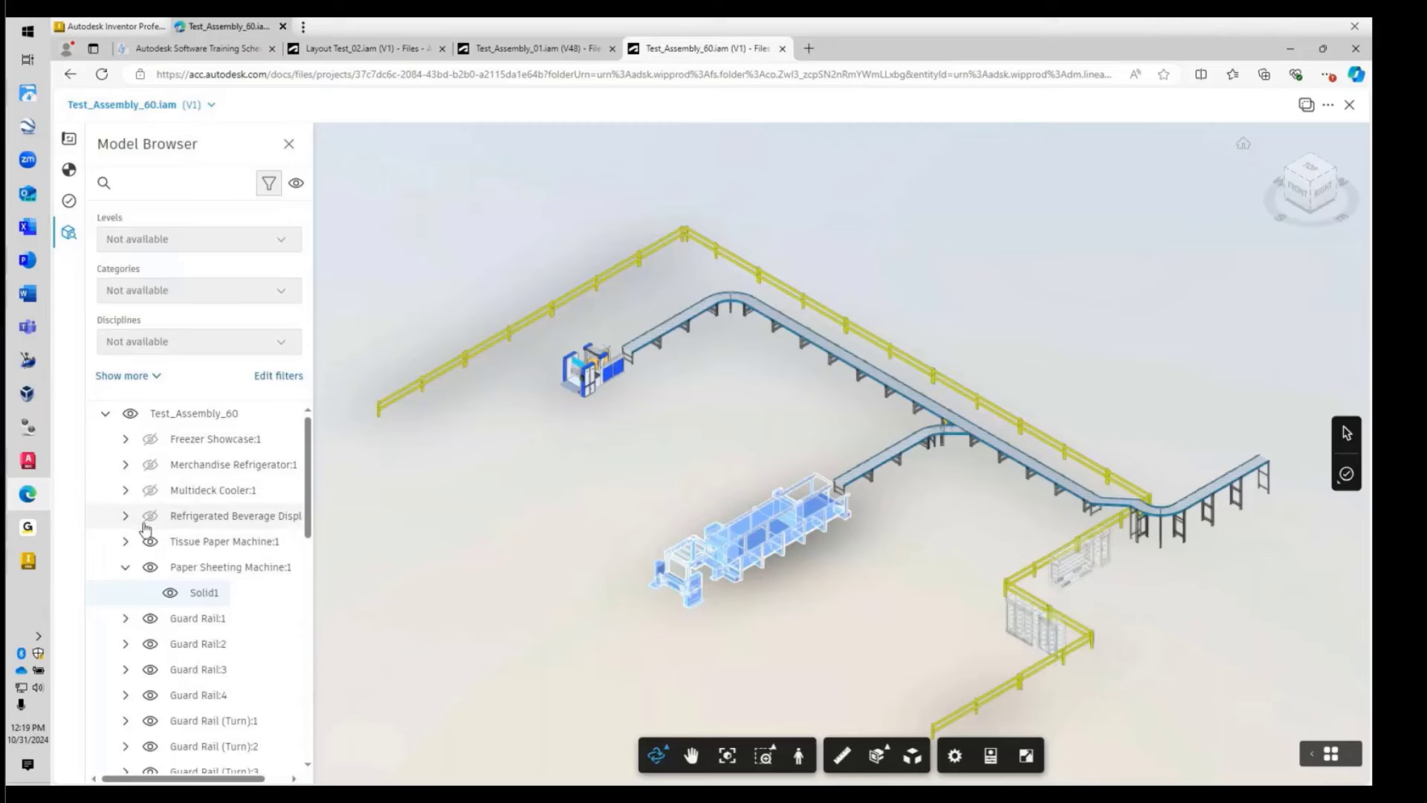
pyautogui.click(150, 542)
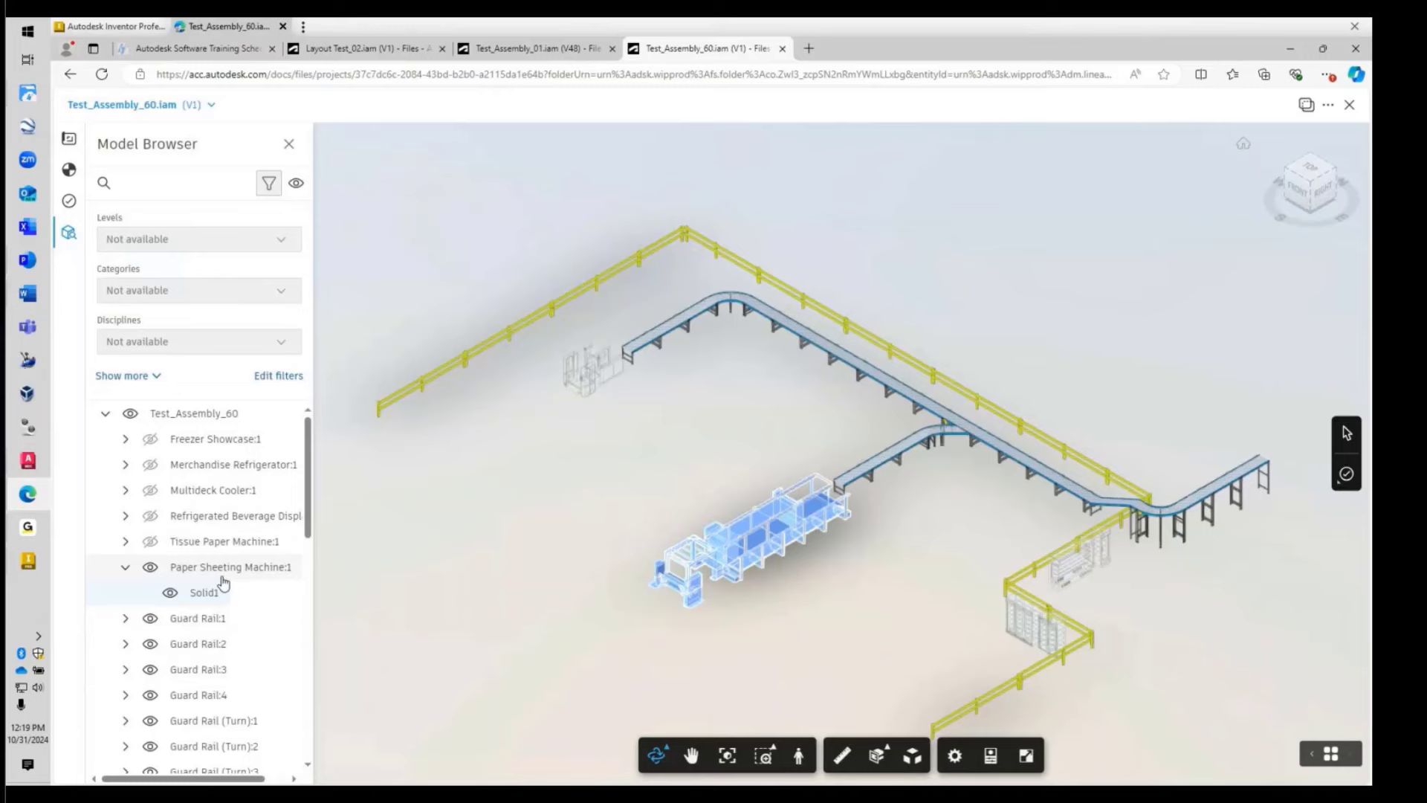
# - Isolate the Paper Sheeting Machine to inspect it, show all objects again and examine the layout from the opposite side
pyautogui.rightClick(749, 534)
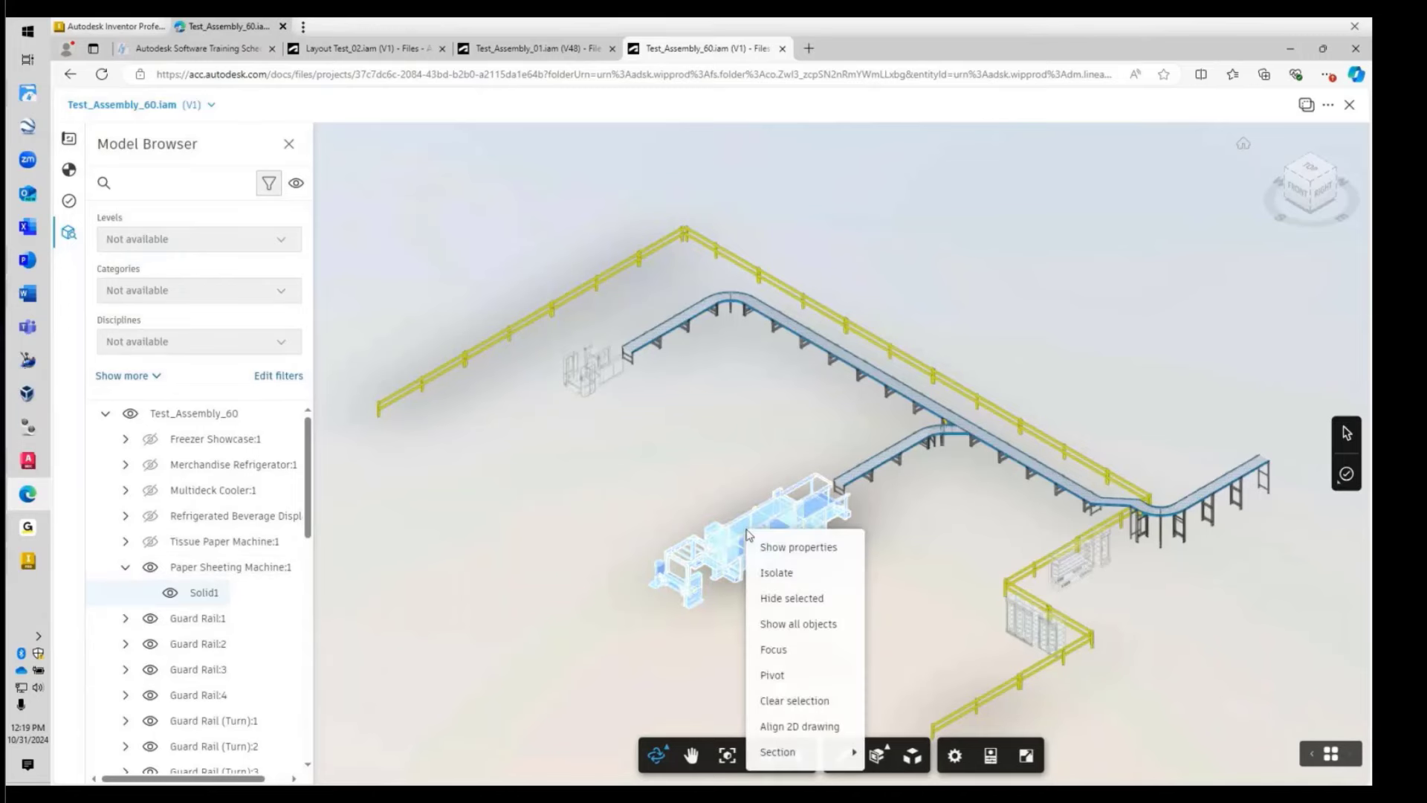
pyautogui.click(777, 573)
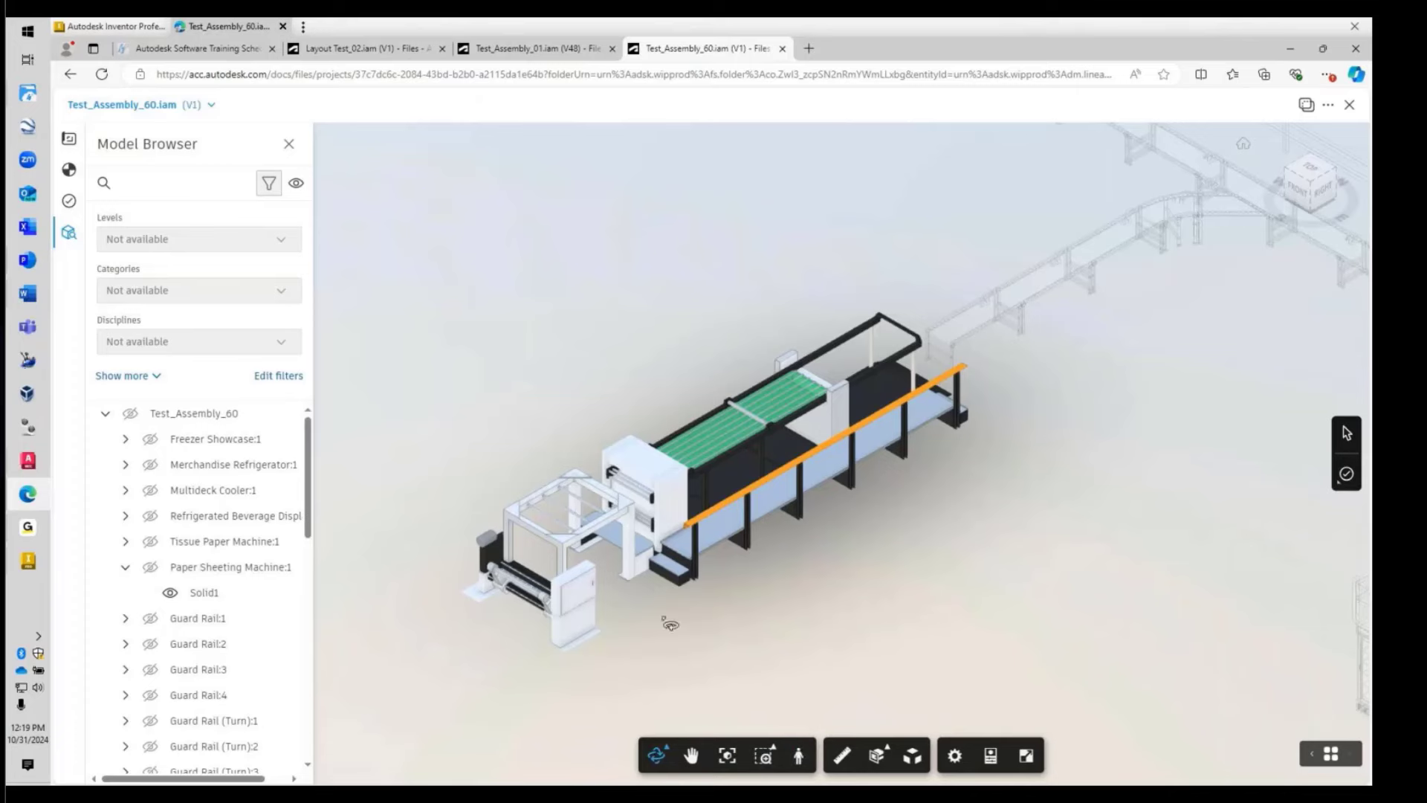
pyautogui.rightClick(862, 585)
pyautogui.click(908, 604)
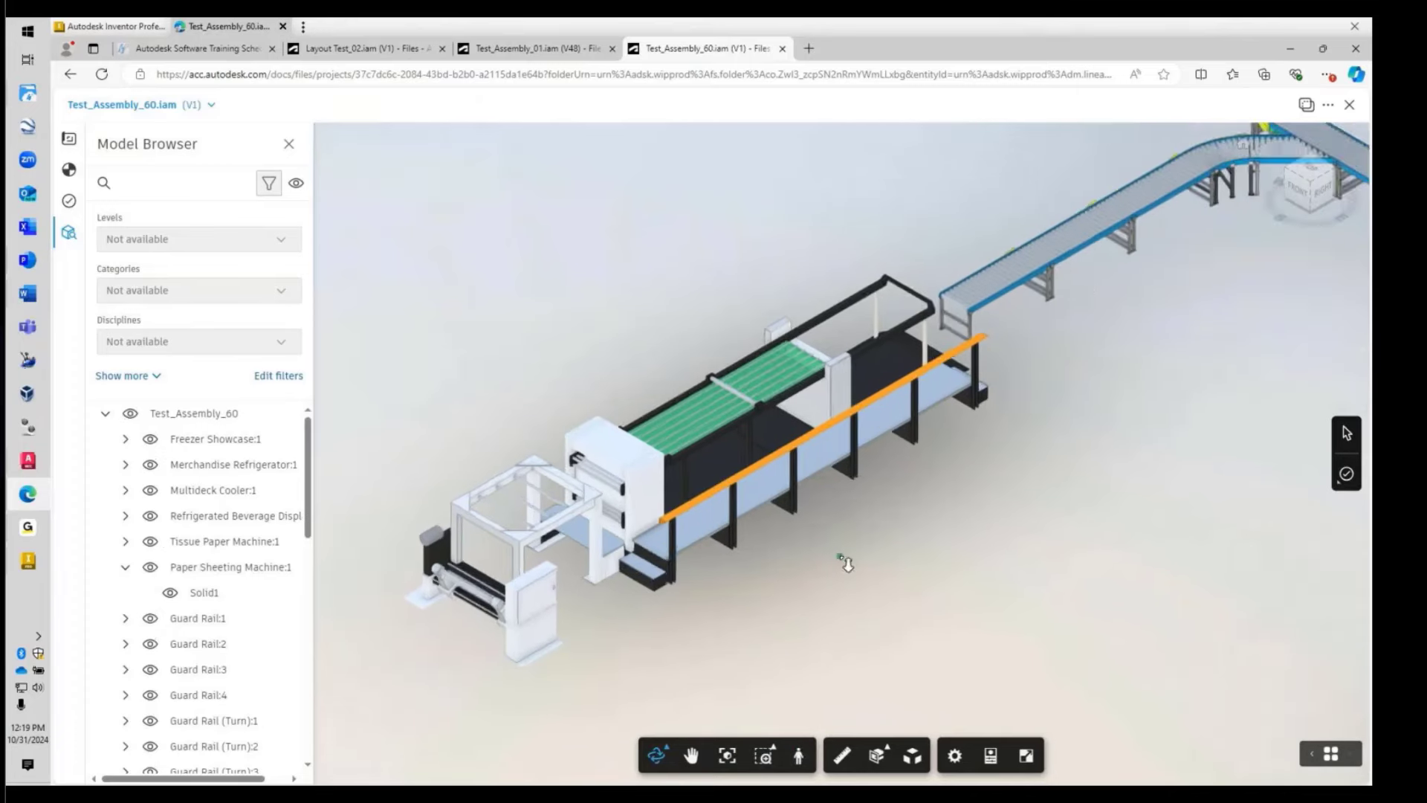
pyautogui.scroll(-3, 835, 573)
pyautogui.scroll(-3, 721, 544)
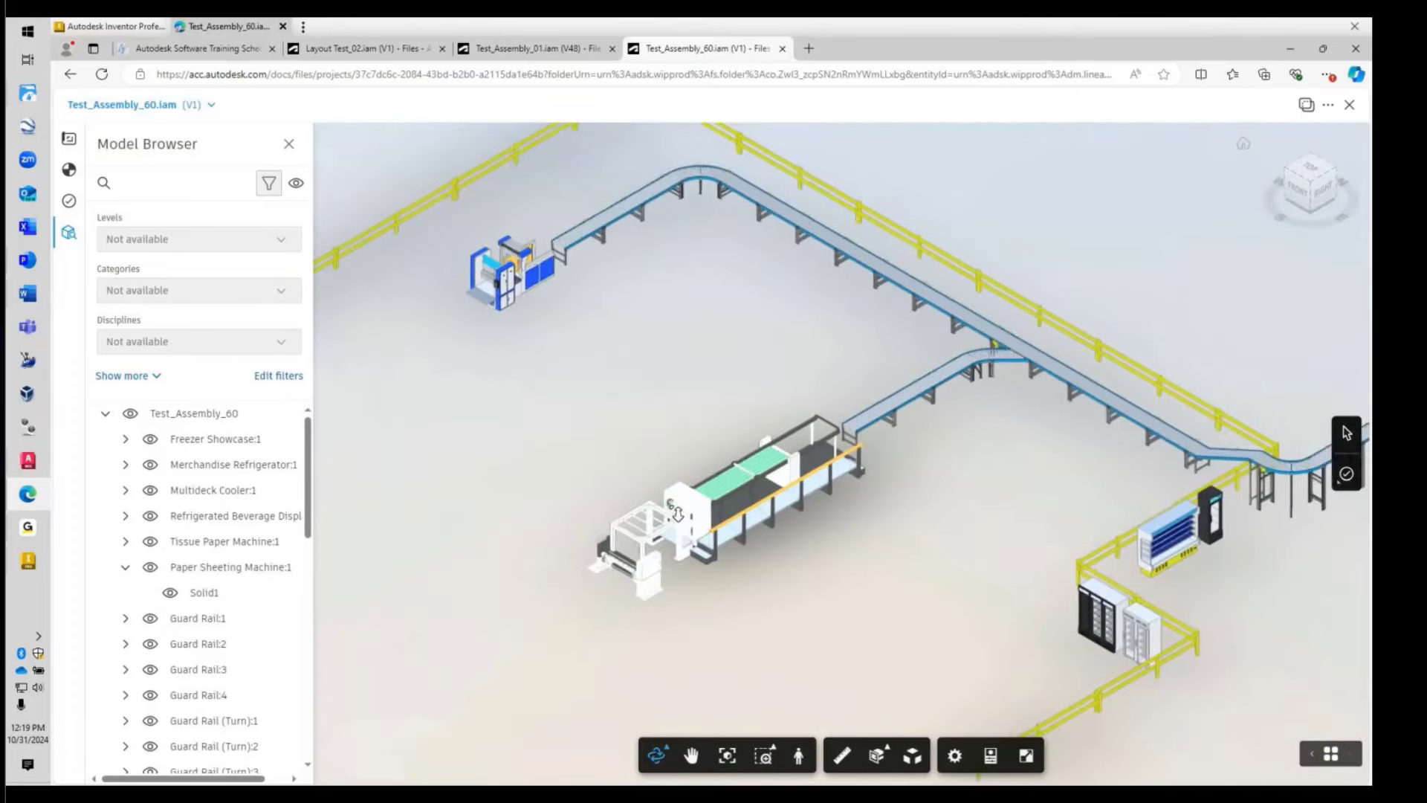
pyautogui.click(1335, 175)
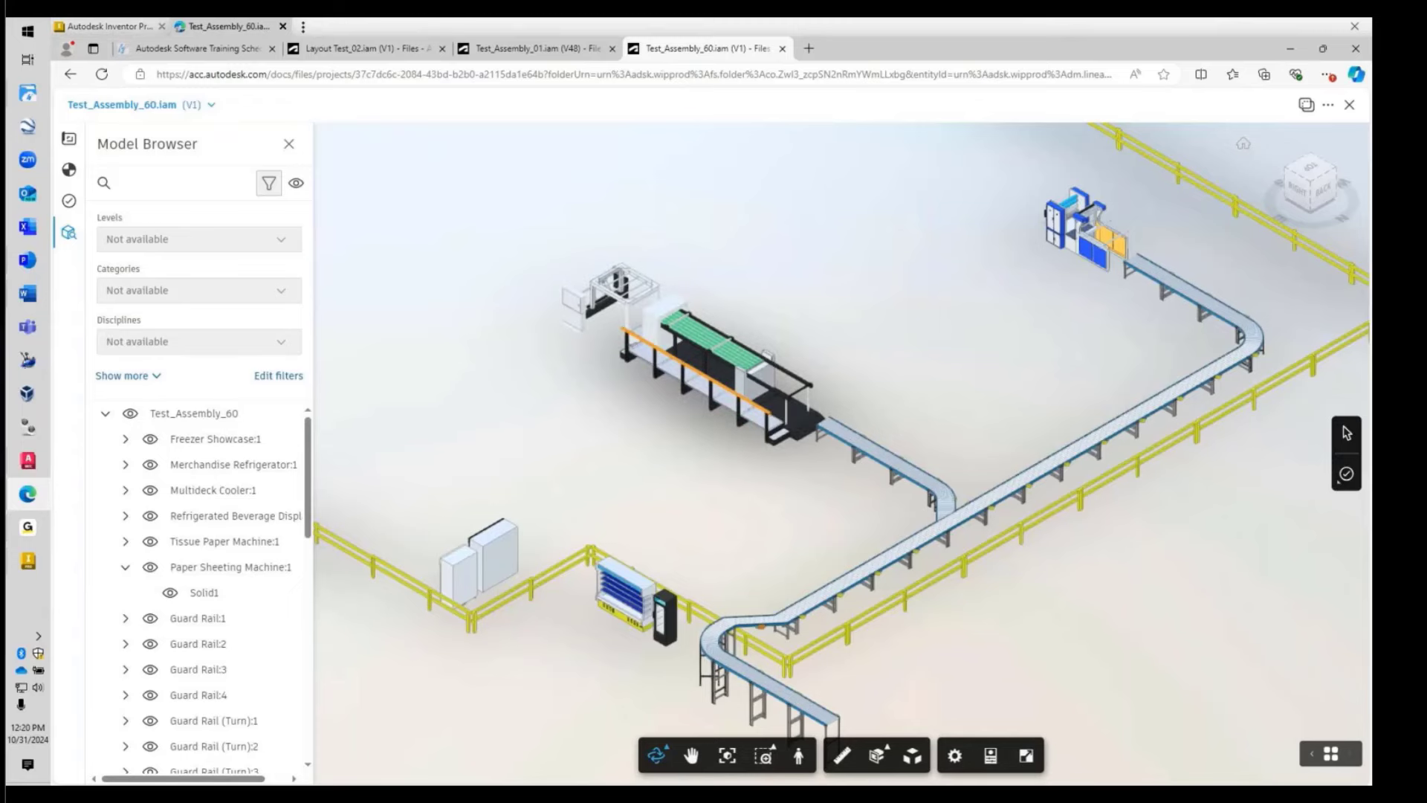
# - Switch to Inventor, examine the BIM Content building components export as Revit Family Files (*.rfa), and exit the environment without saving
pyautogui.click(122, 28)
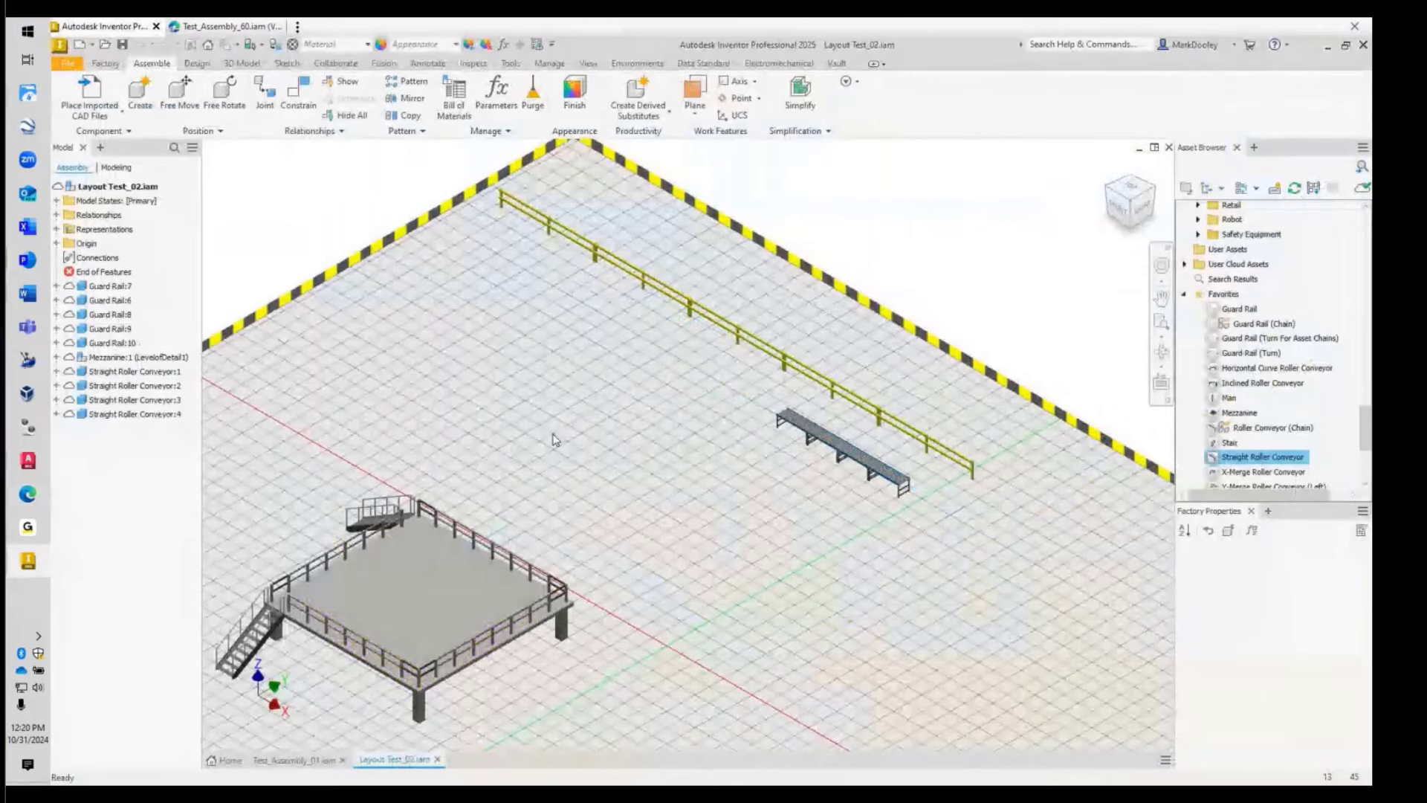
pyautogui.scroll(-3, 751, 477)
pyautogui.scroll(4, 813, 446)
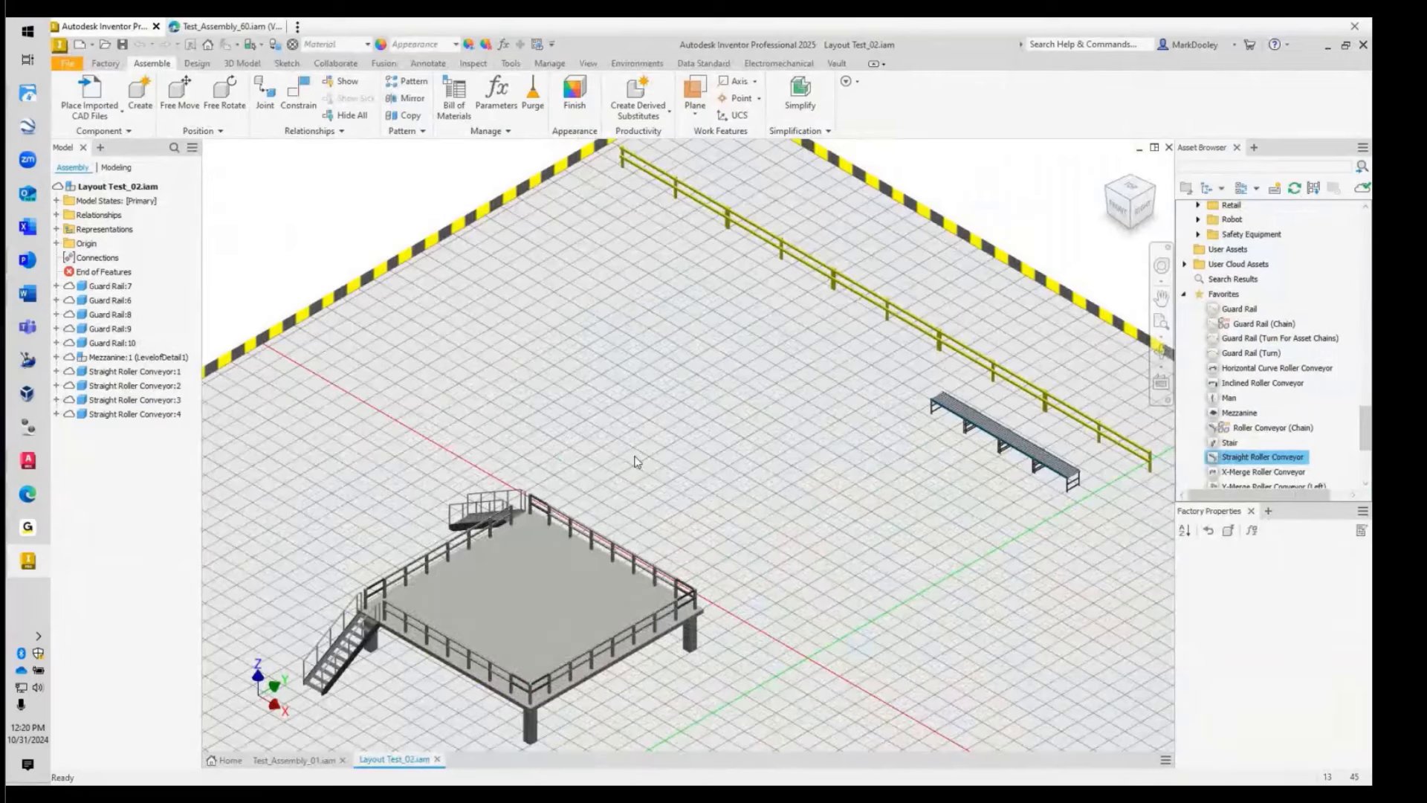
pyautogui.click(637, 64)
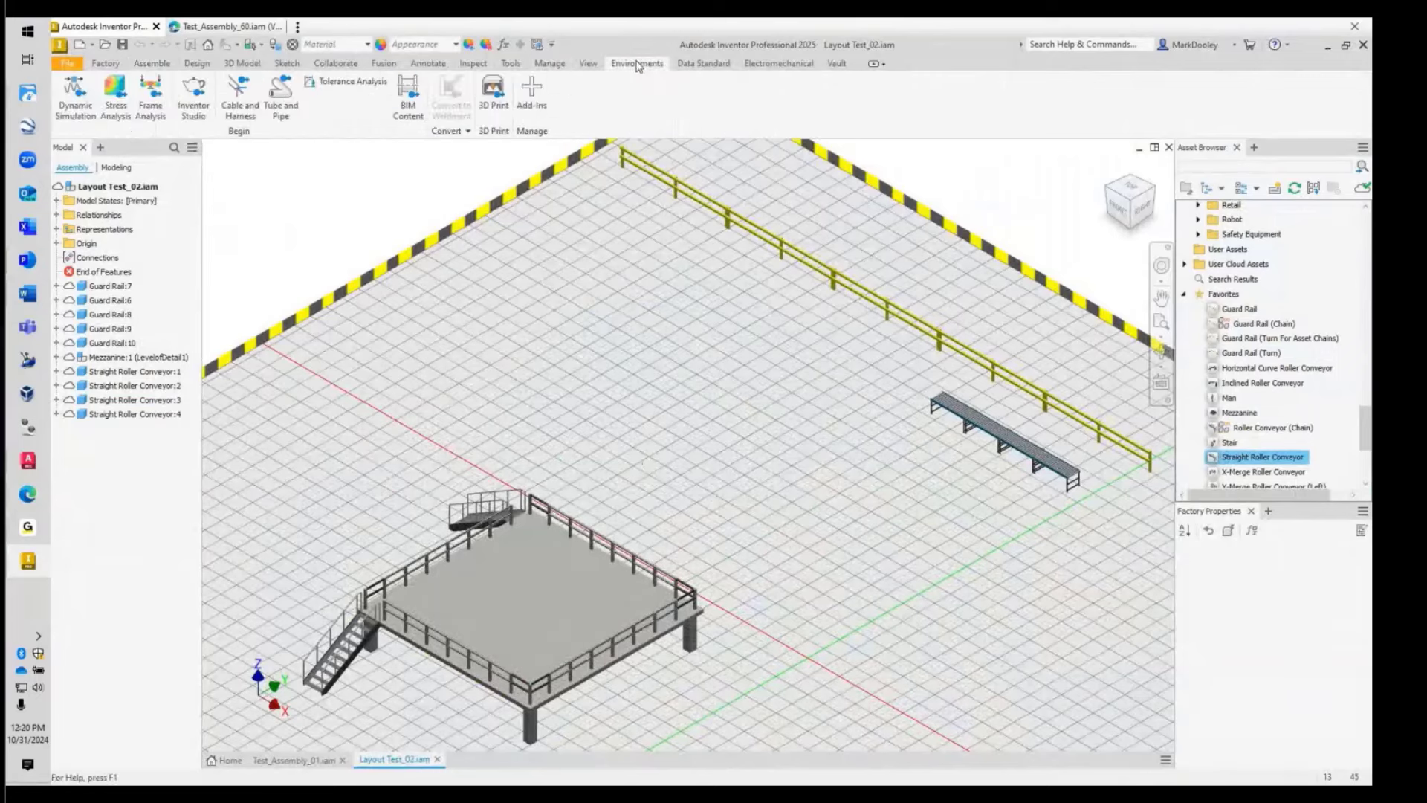
pyautogui.click(408, 100)
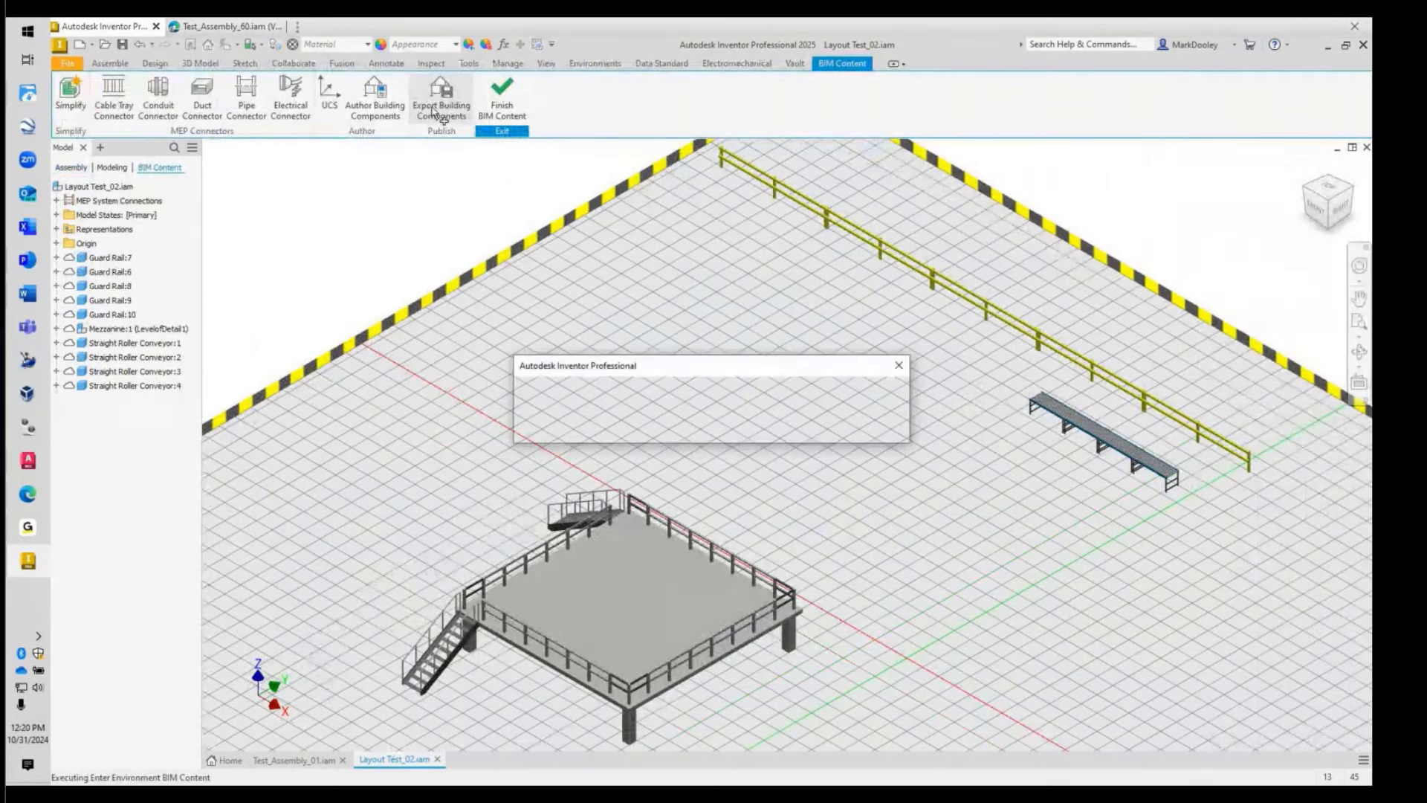
pyautogui.click(685, 436)
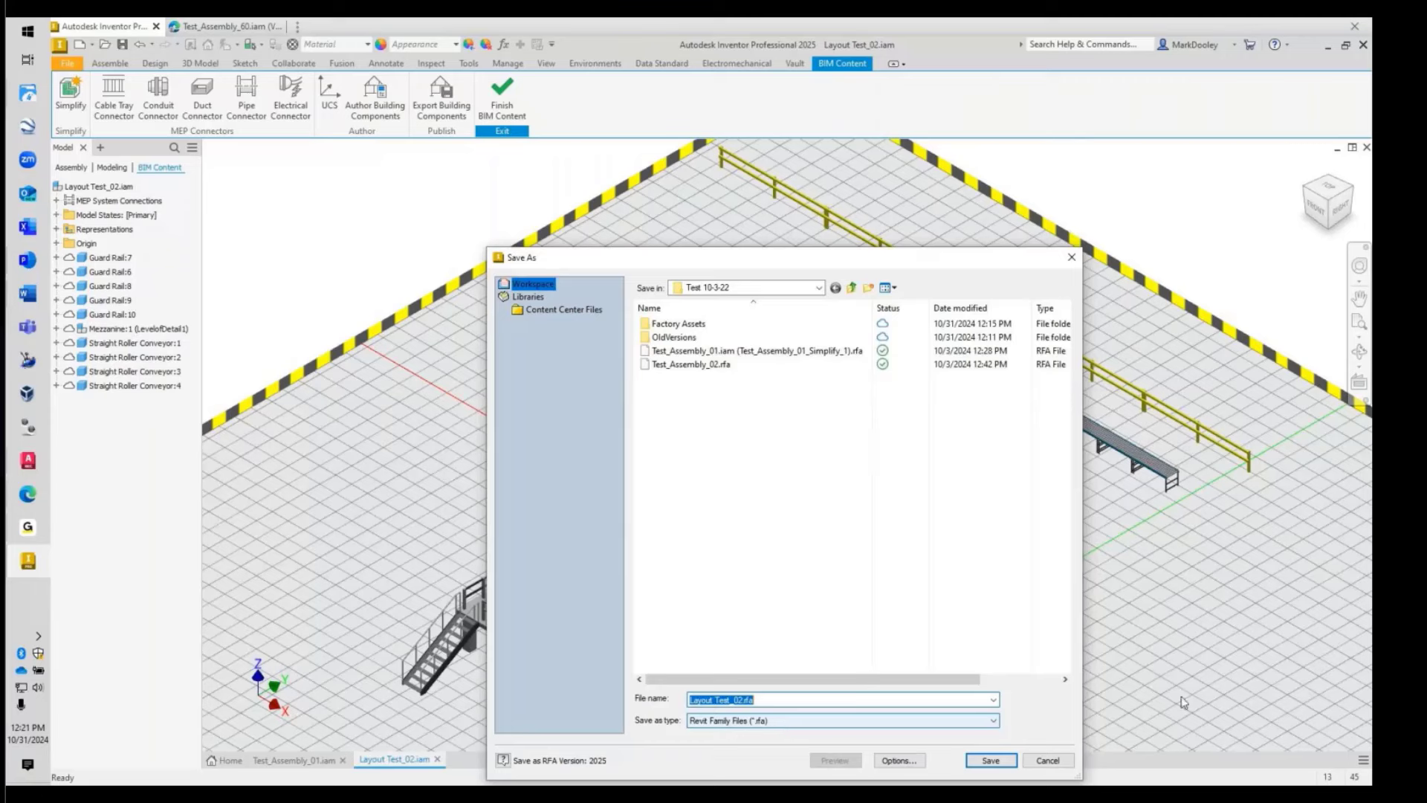
pyautogui.click(1044, 763)
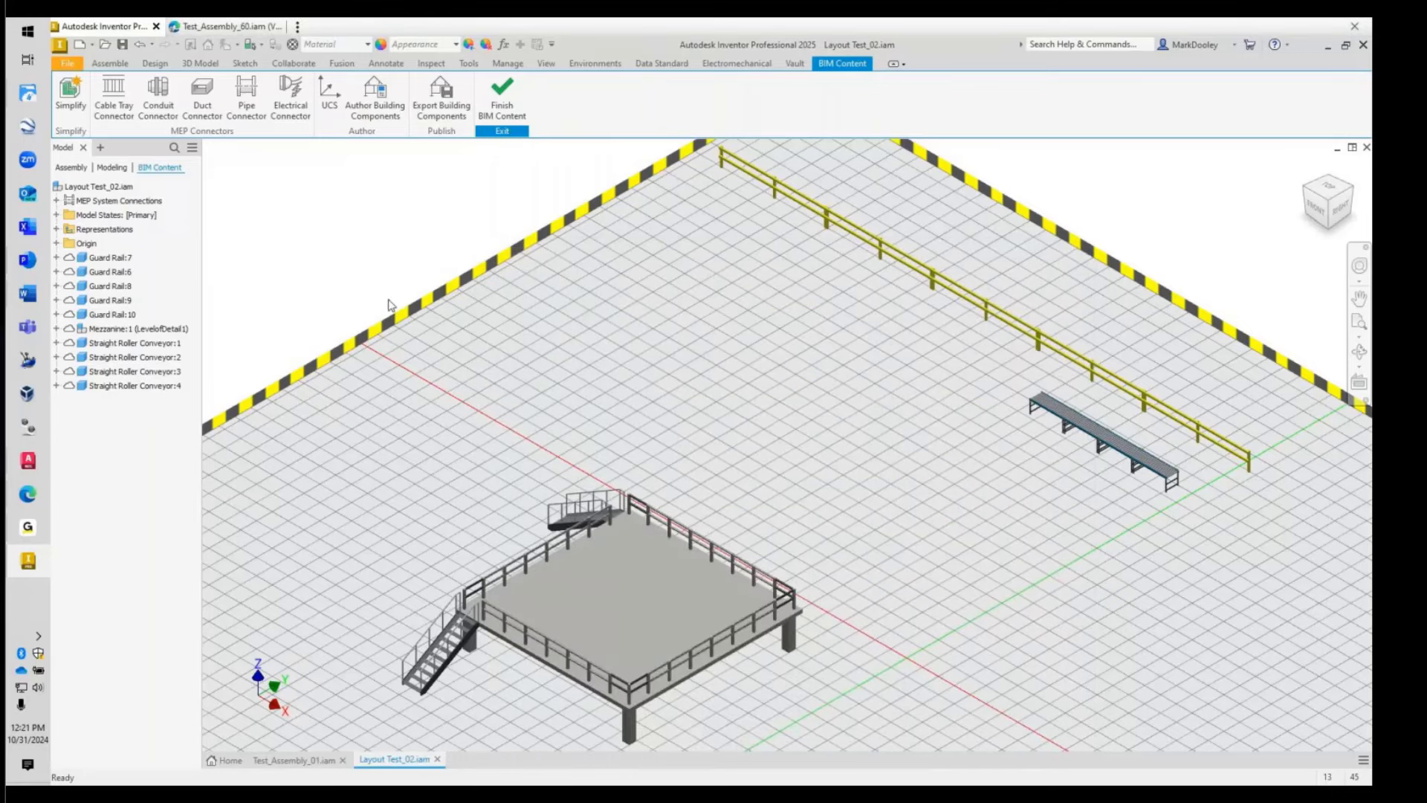
pyautogui.click(504, 91)
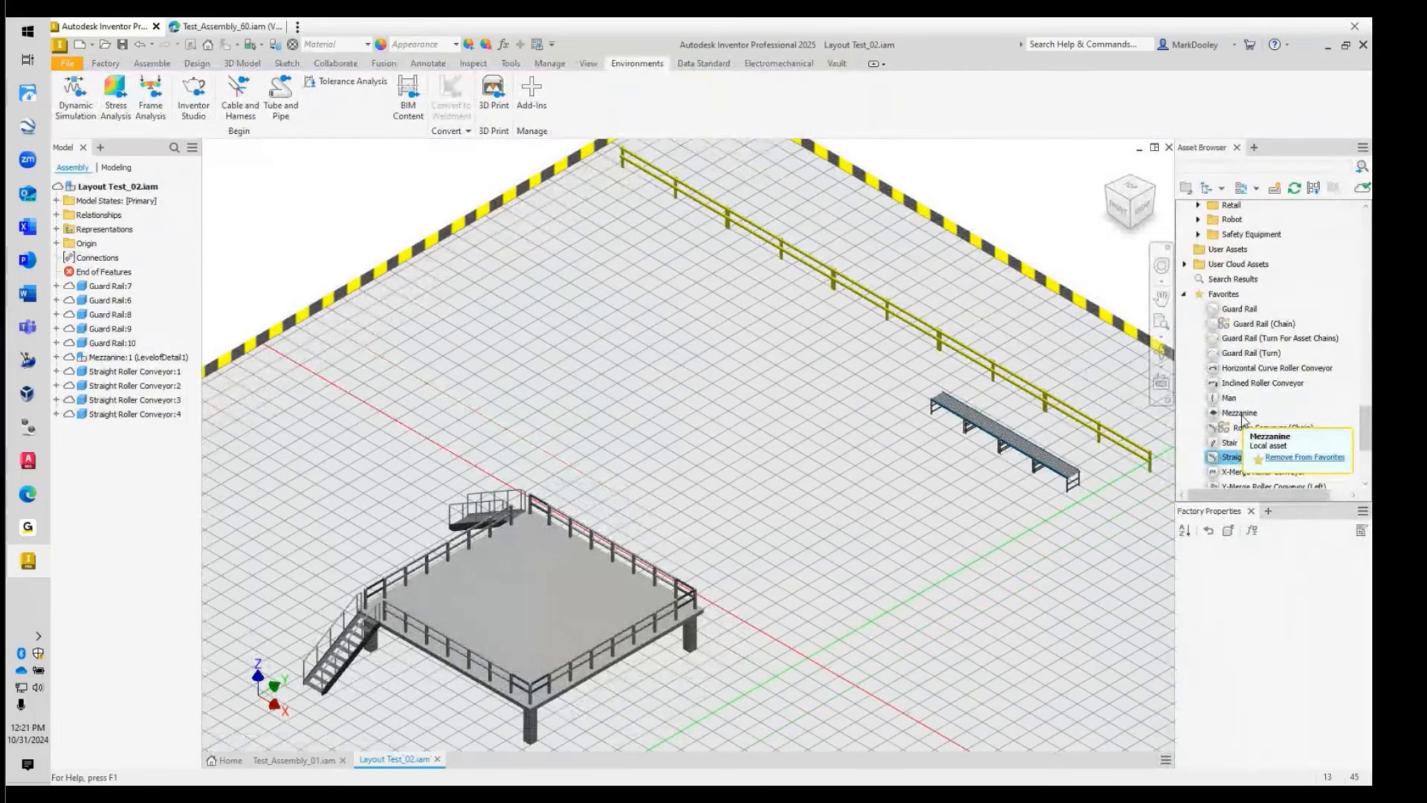
# - Place a second Mezzanine from the favorite assets on the open floor behind the guard rail run
pyautogui.click(1238, 412)
pyautogui.scroll(-5, 741, 372)
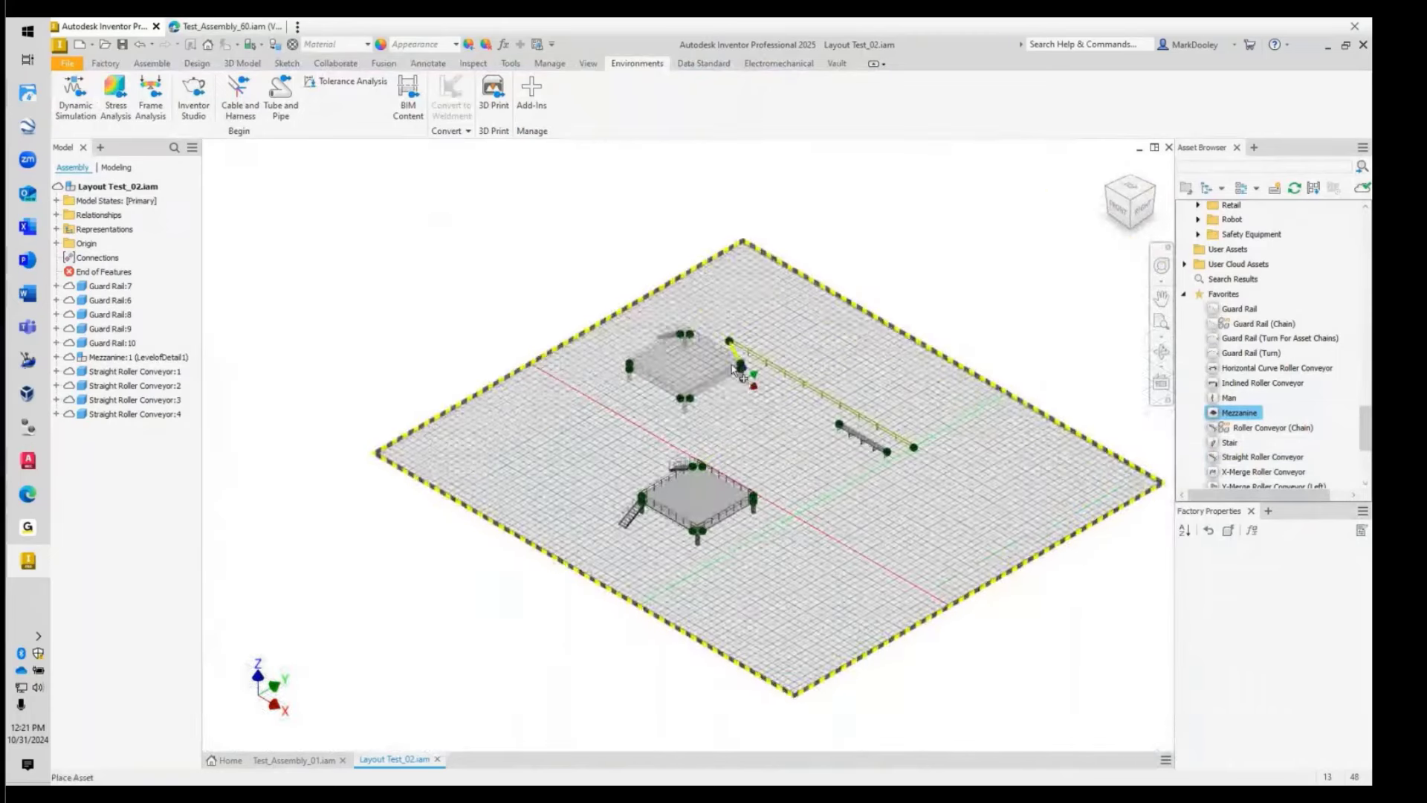
pyautogui.click(835, 289)
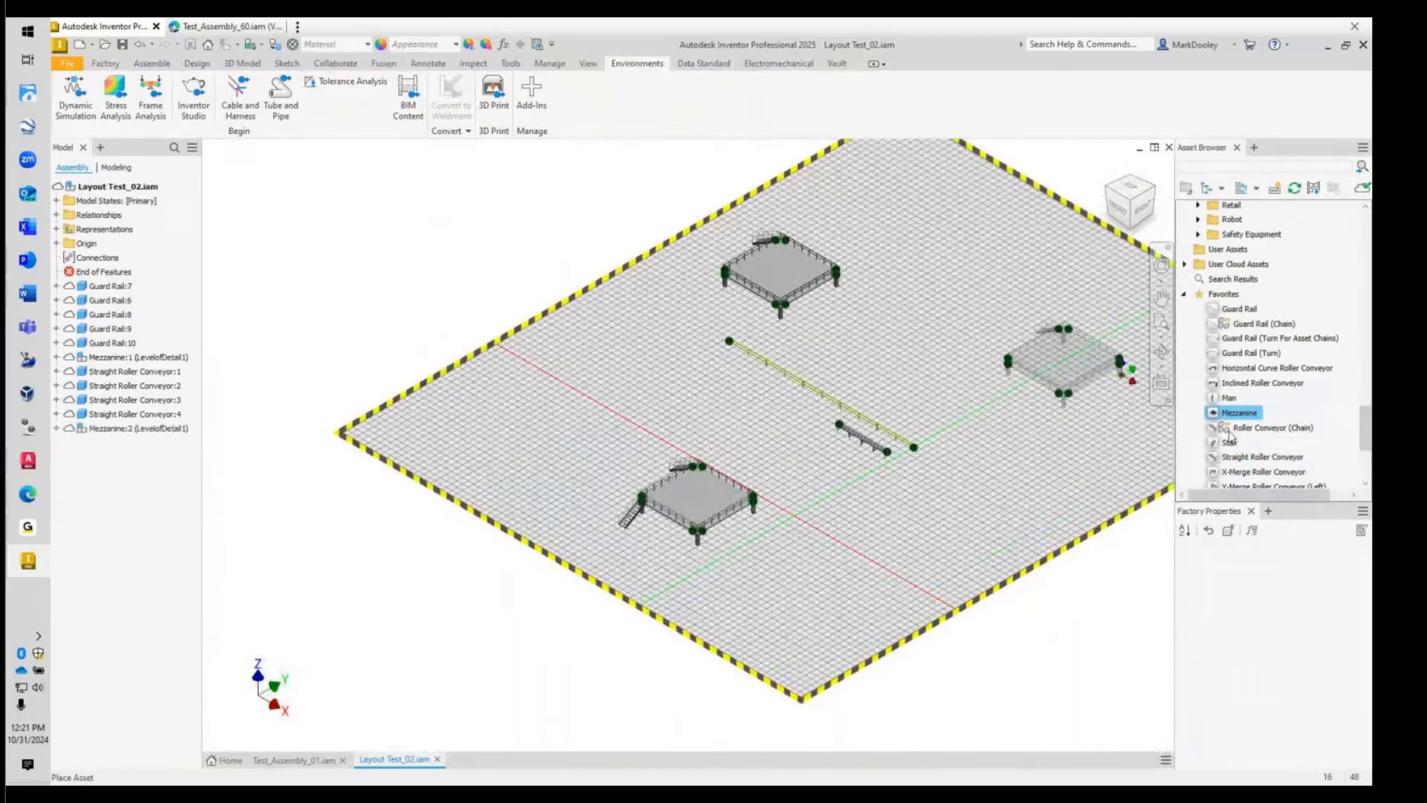
# - Place a Stair from the favorite assets on the floor beyond the roller conveyor and finish its placement
pyautogui.click(1230, 443)
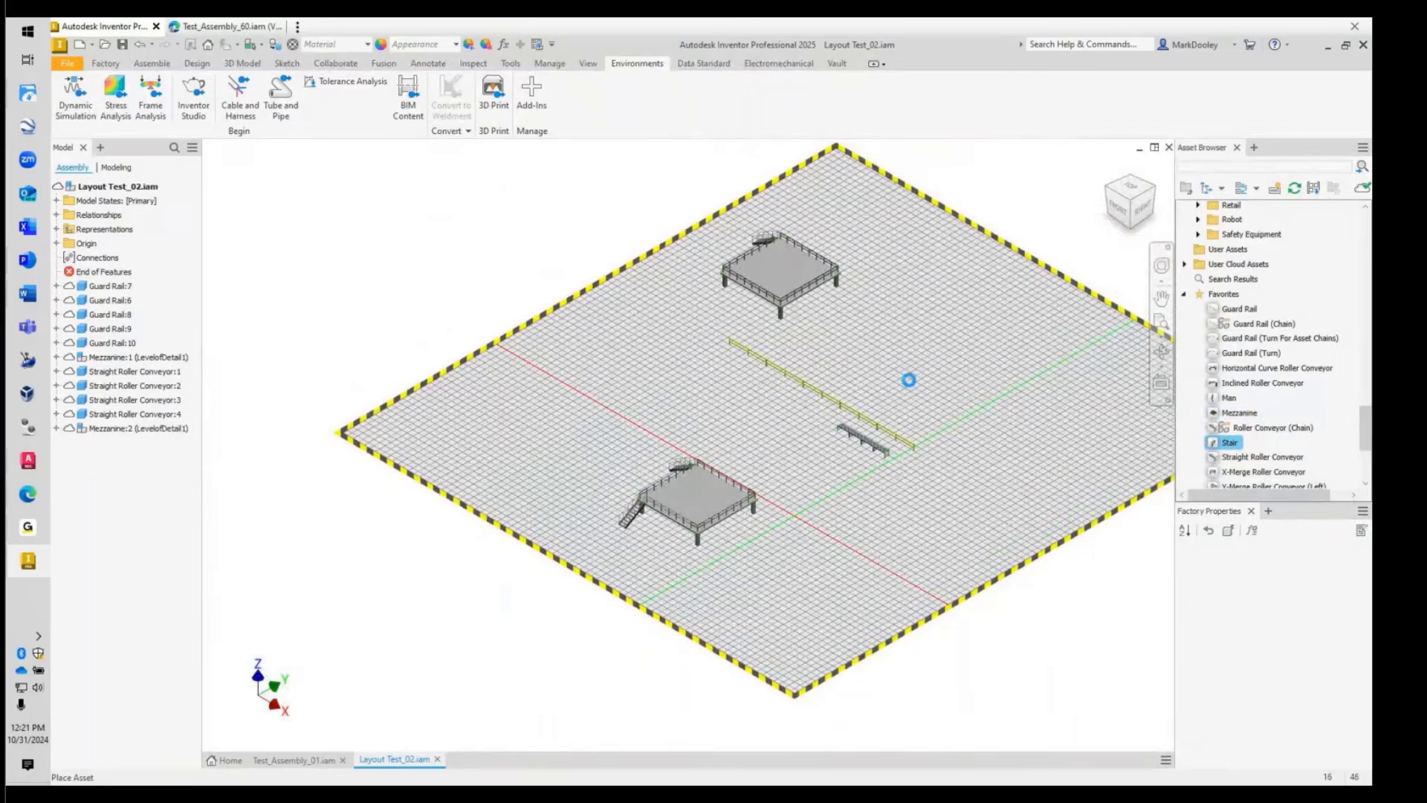
pyautogui.click(1012, 457)
pyautogui.rightClick(1011, 458)
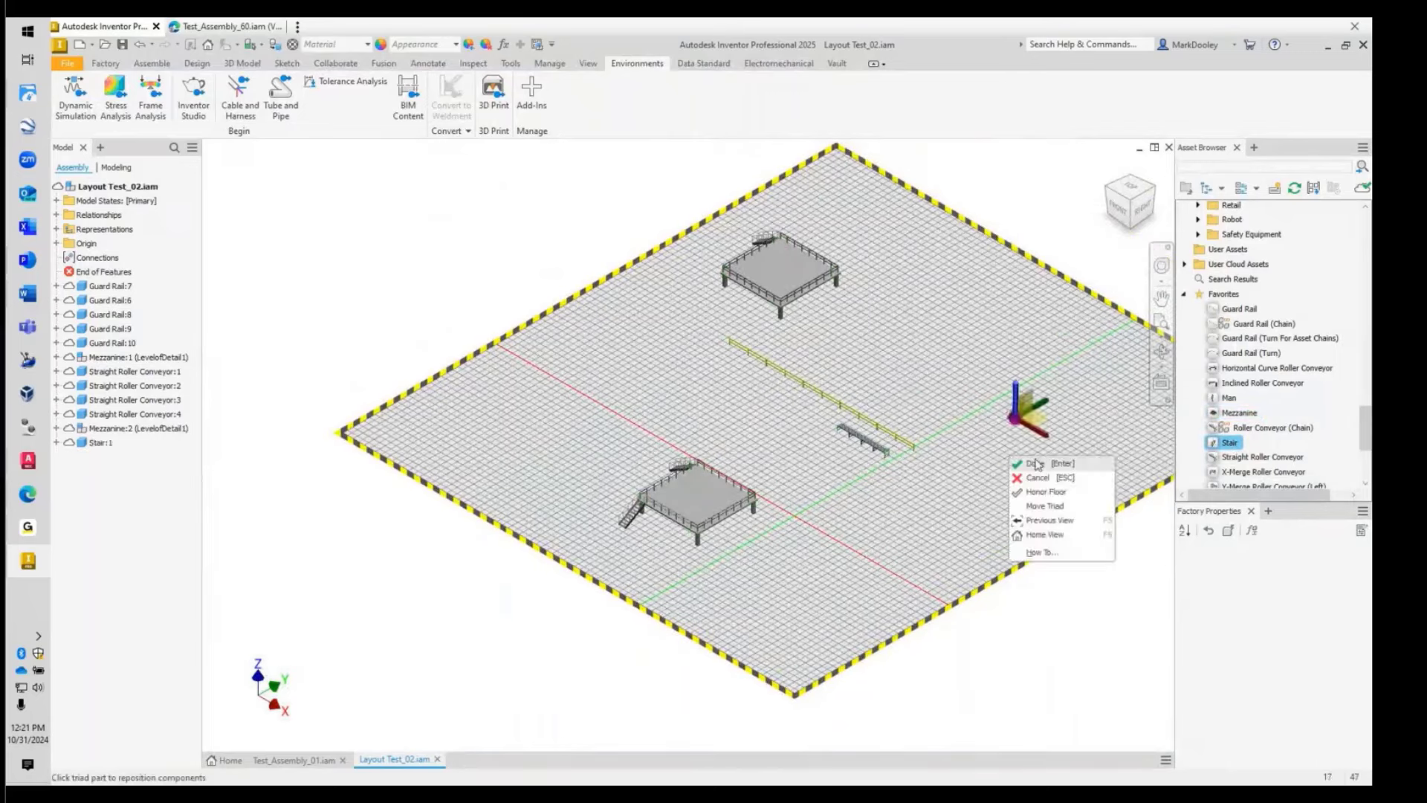
pyautogui.click(1038, 464)
# - Place one Rack Supported Mezzanine from the favorite assets beside the second mezzanine near the floor's edge and end the placement
pyautogui.scroll(-5, 1265, 372)
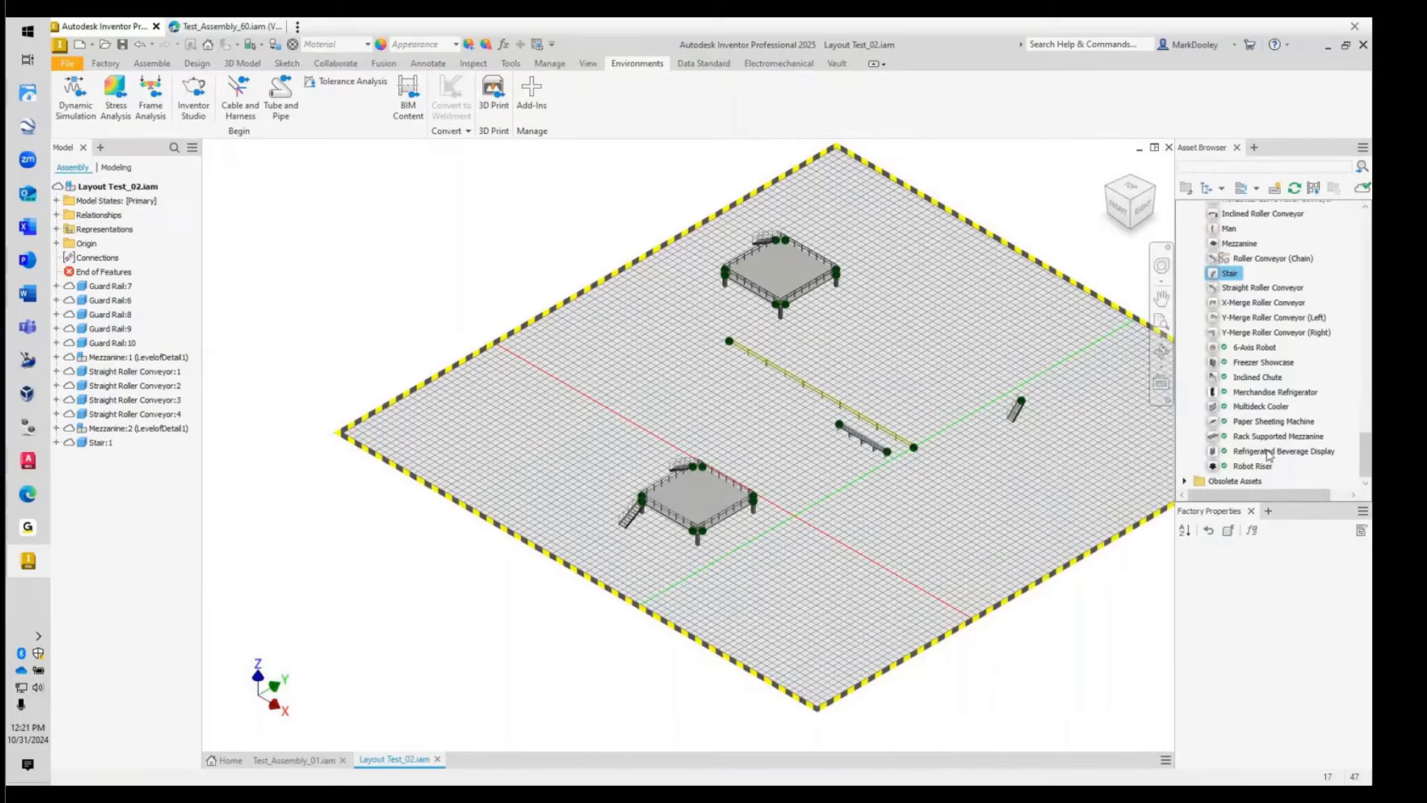
pyautogui.click(1277, 436)
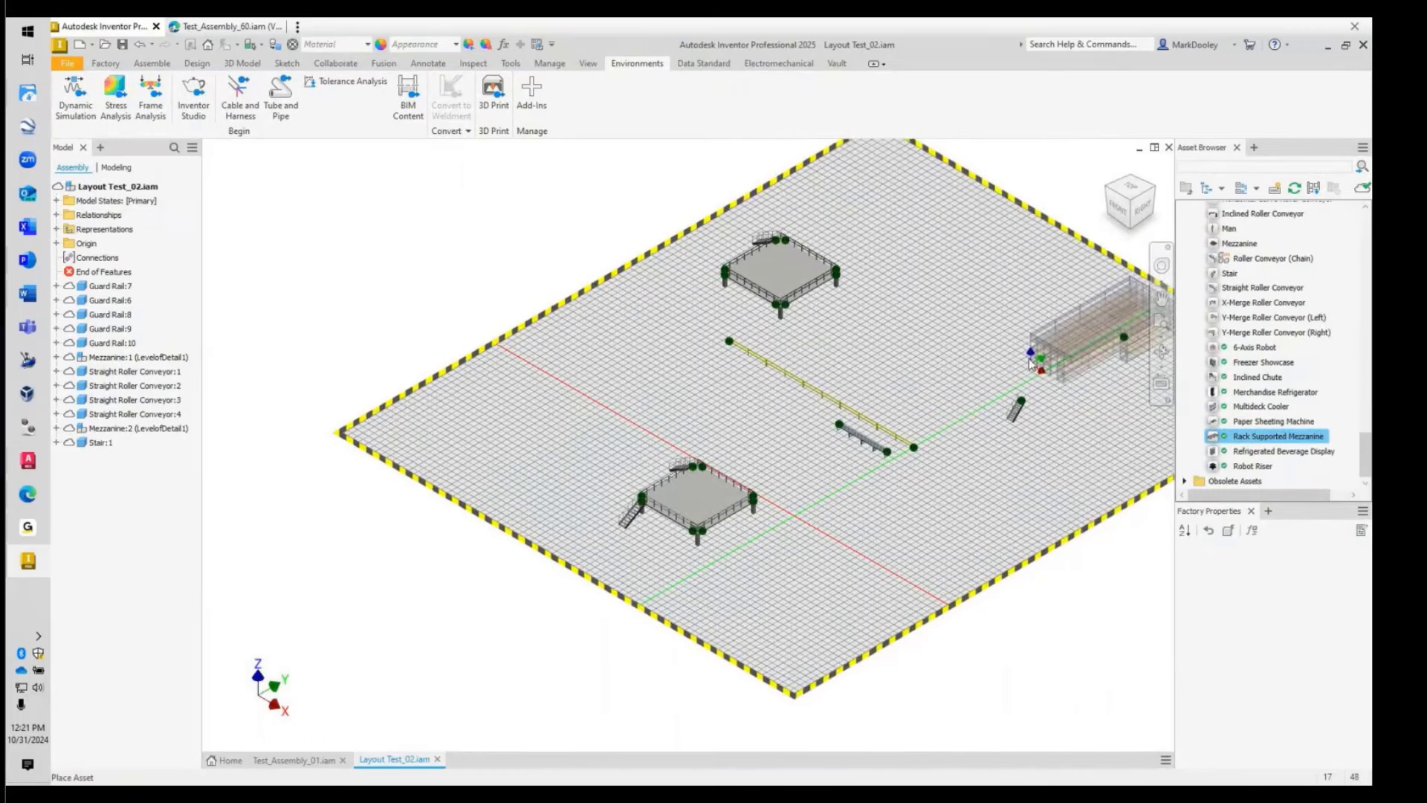
pyautogui.click(893, 331)
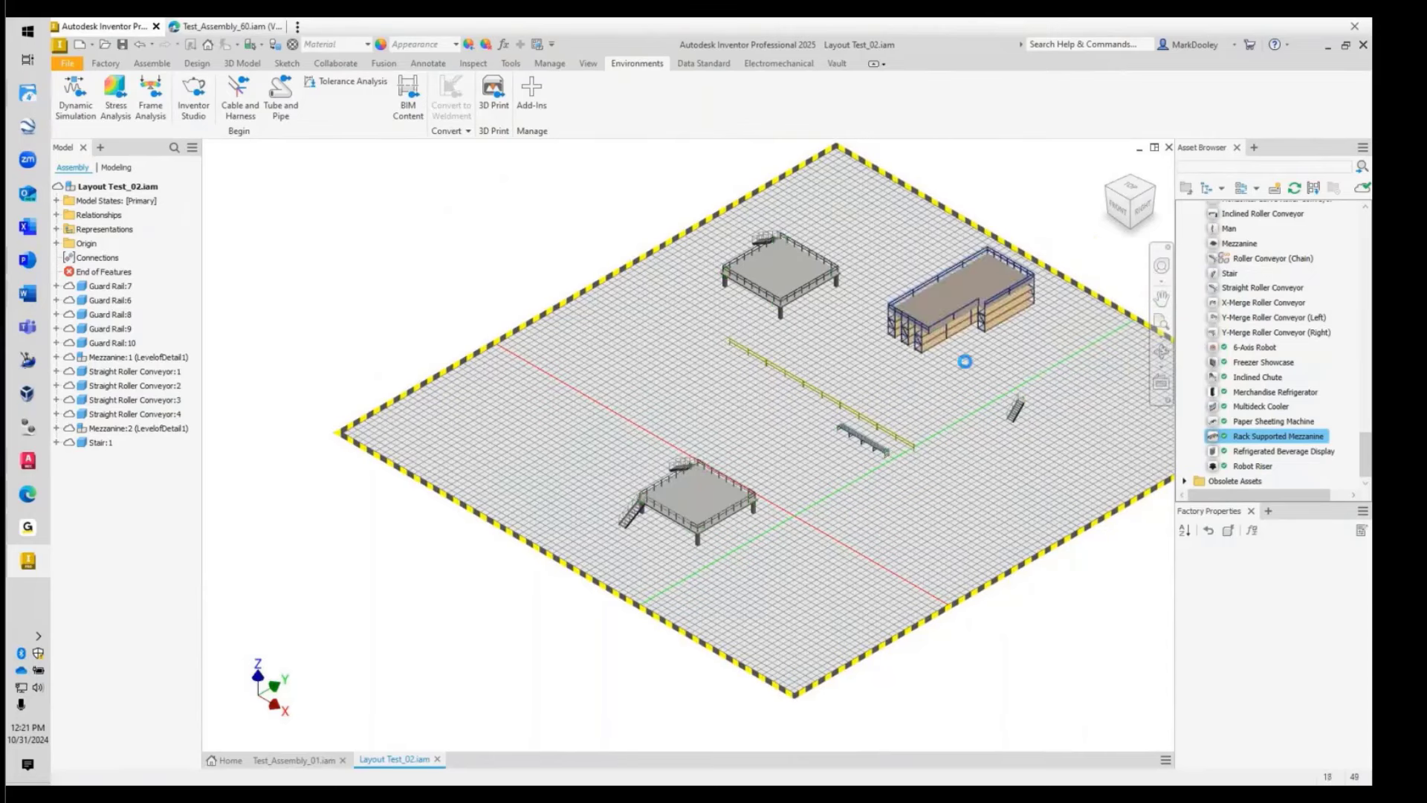
pyautogui.rightClick(965, 361)
pyautogui.click(997, 382)
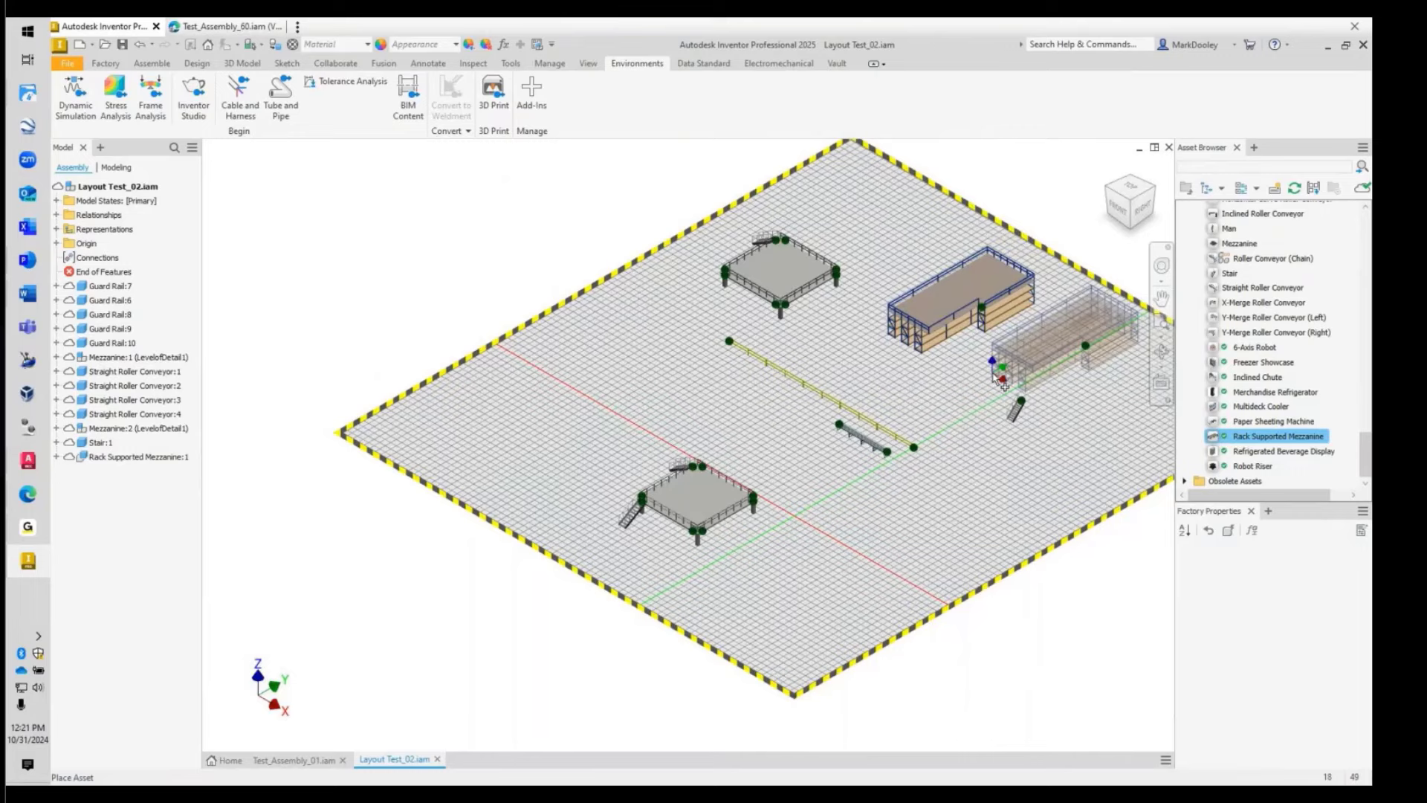
pyautogui.rightClick(886, 383)
pyautogui.click(907, 391)
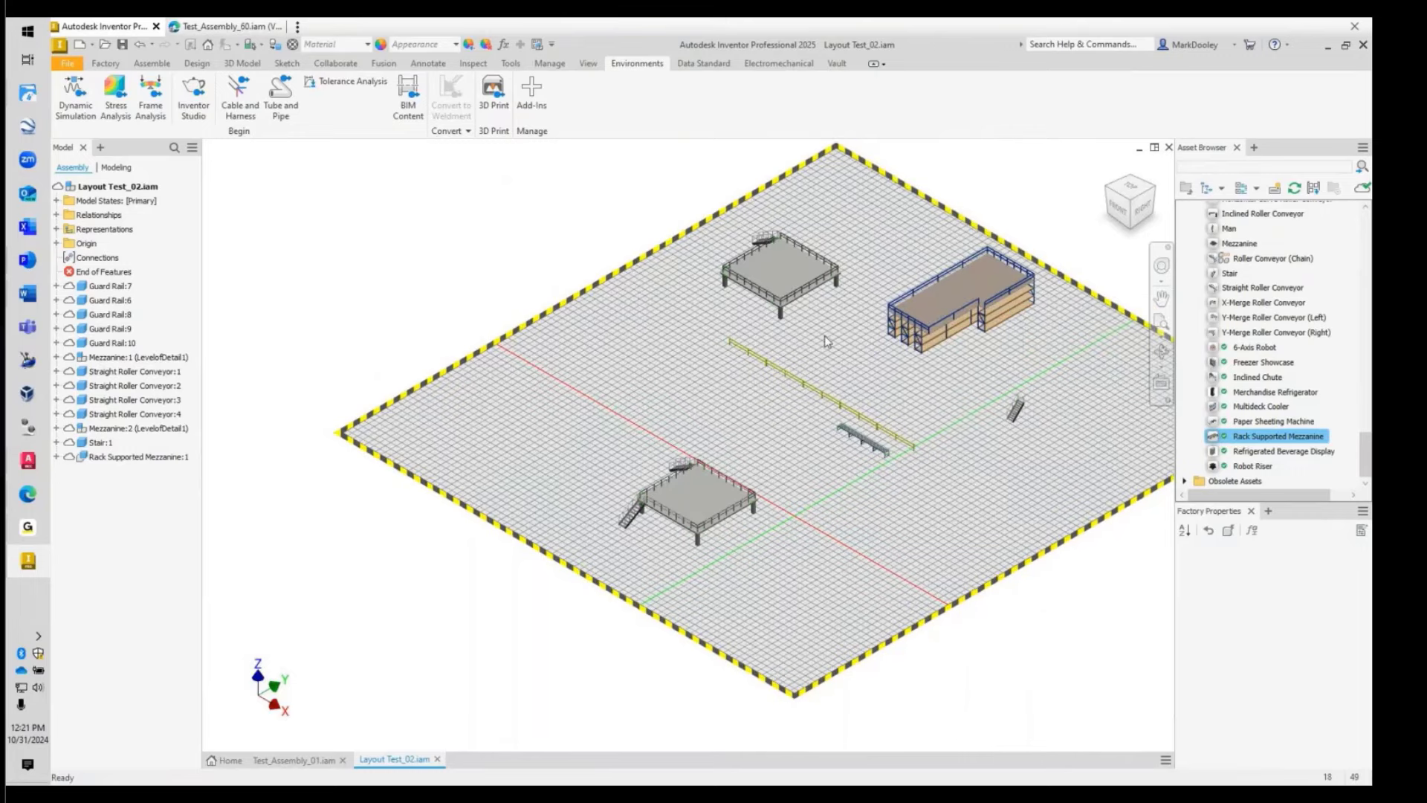
# - Copy the run of four Straight Roller Conveyors and paste the copy on the open floor between the original run and the front mezzanine
pyautogui.scroll(5, 825, 437)
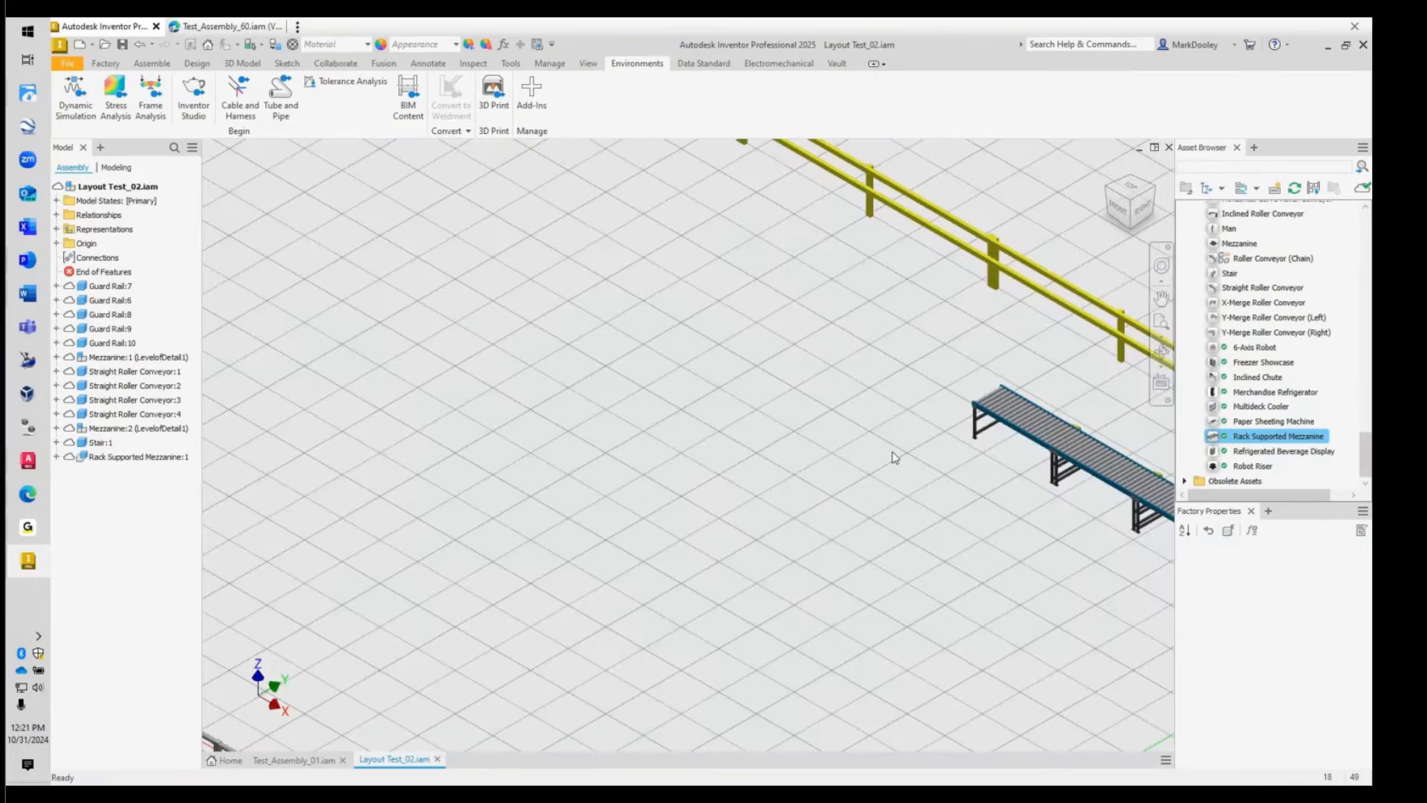
pyautogui.scroll(-5, 736, 402)
pyautogui.scroll(3, 760, 413)
pyautogui.moveTo(993, 520); pyautogui.dragTo(865, 417)
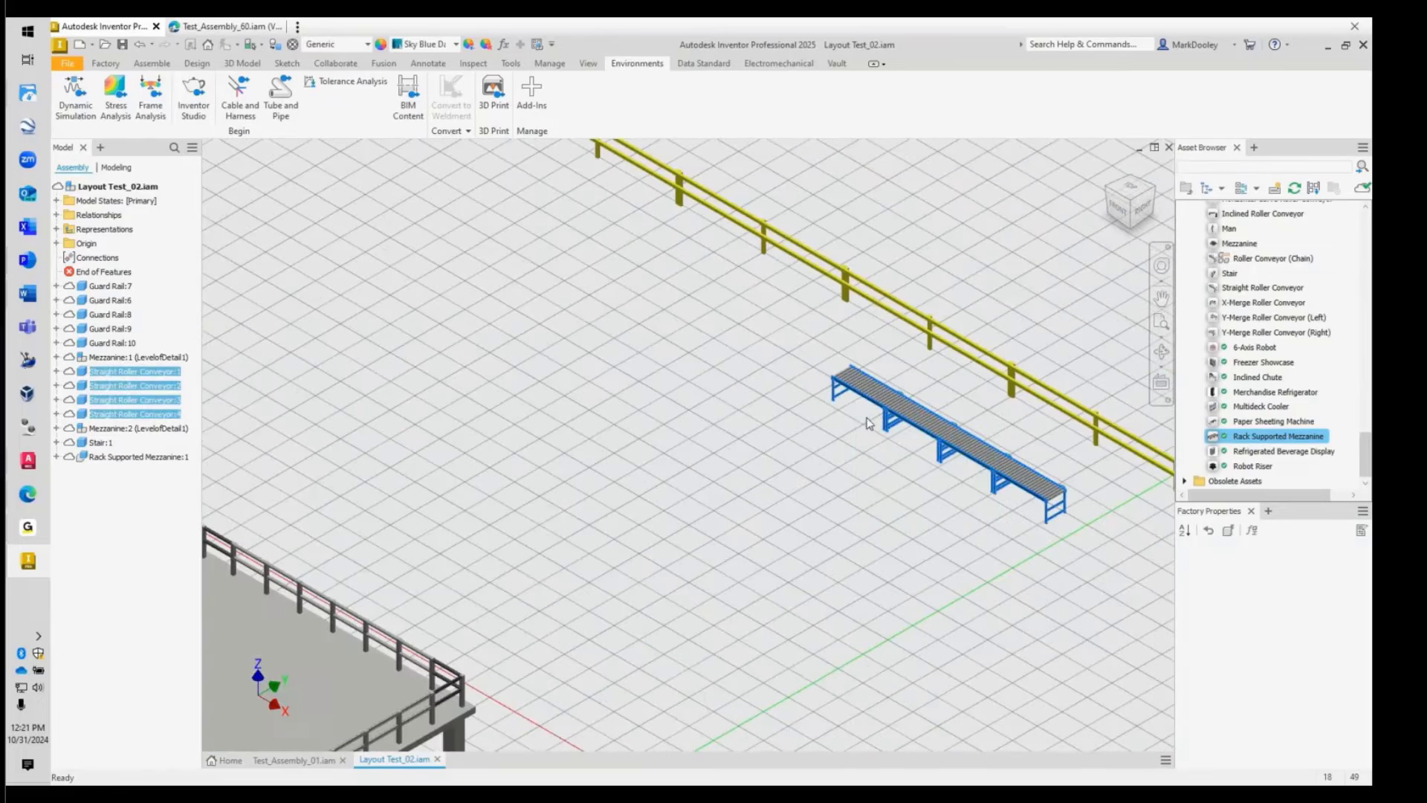
pyautogui.hotkey('ctrl', 'c')
pyautogui.hotkey('ctrl', 'v')
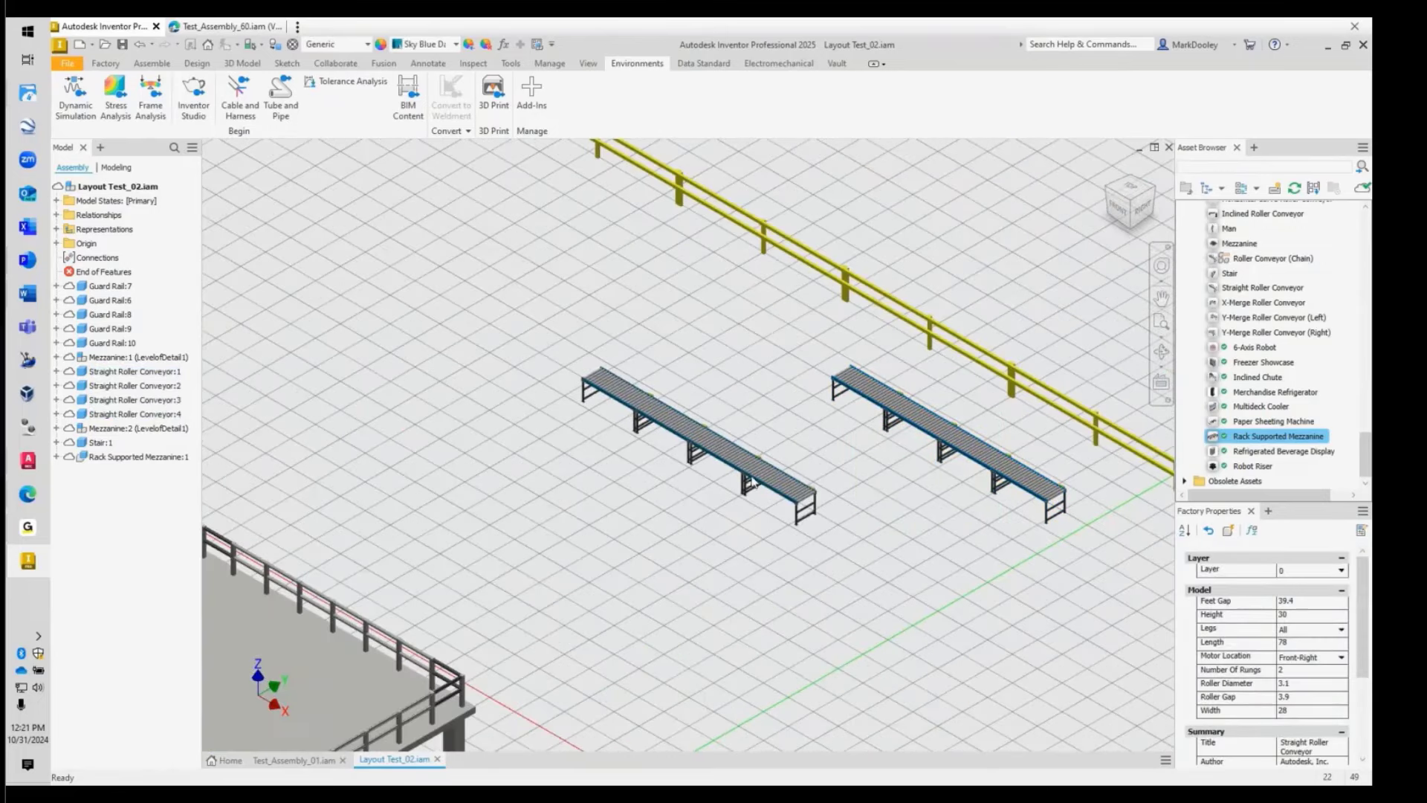
pyautogui.click(776, 512)
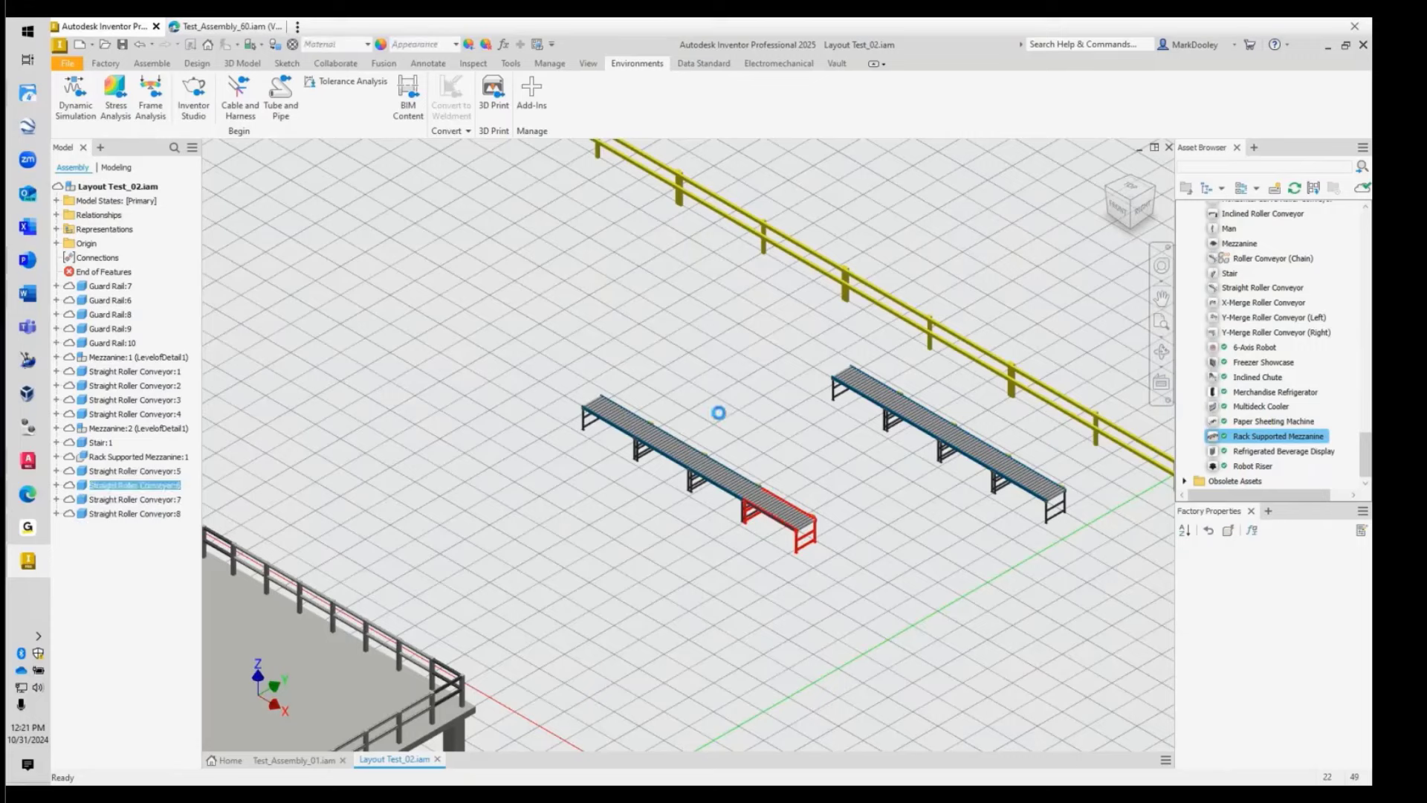
# - Snap the pasted conveyor run onto the far end of the original run to form one continuous line parallel to the guard rail
pyautogui.moveTo(716, 407); pyautogui.dragTo(837, 388)
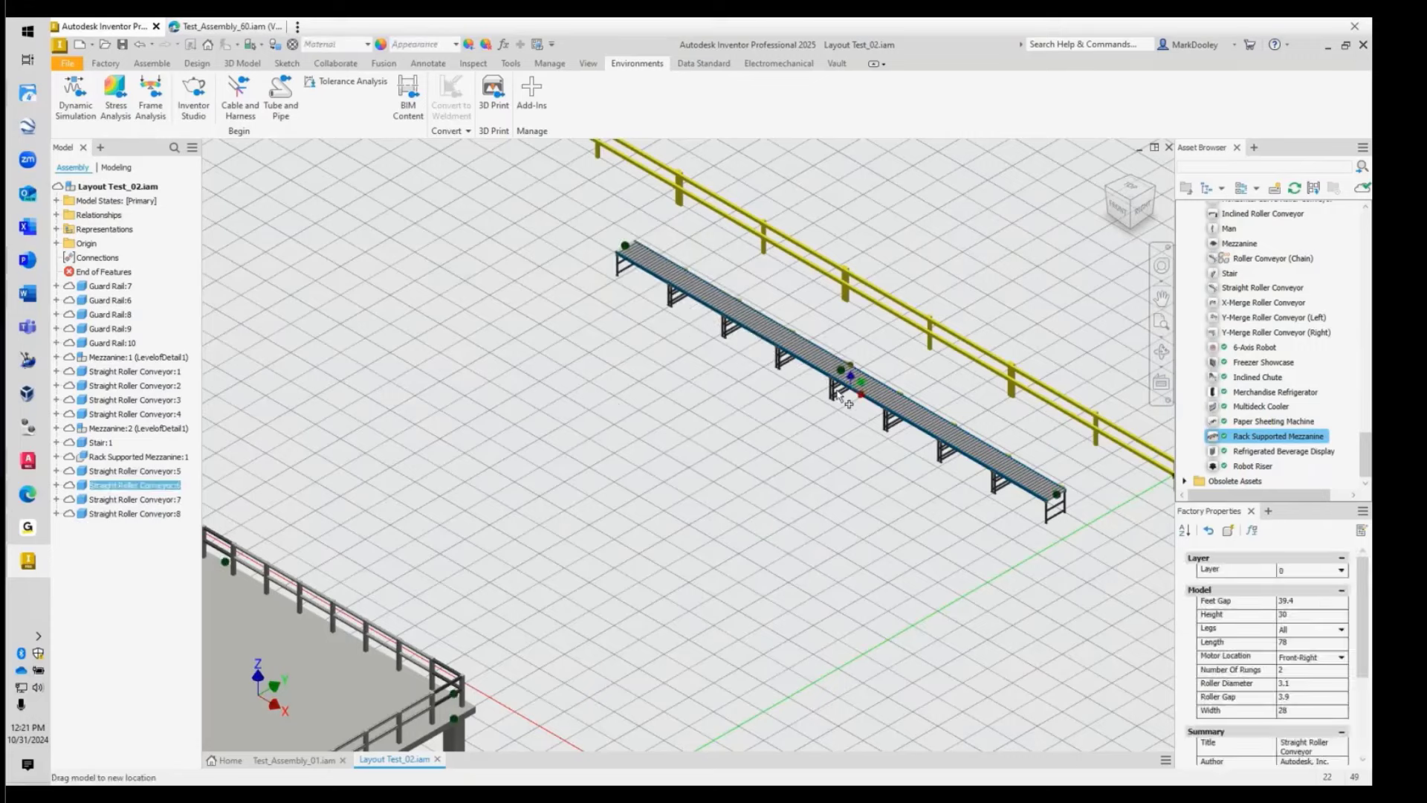
pyautogui.click(608, 414)
pyautogui.click(671, 452)
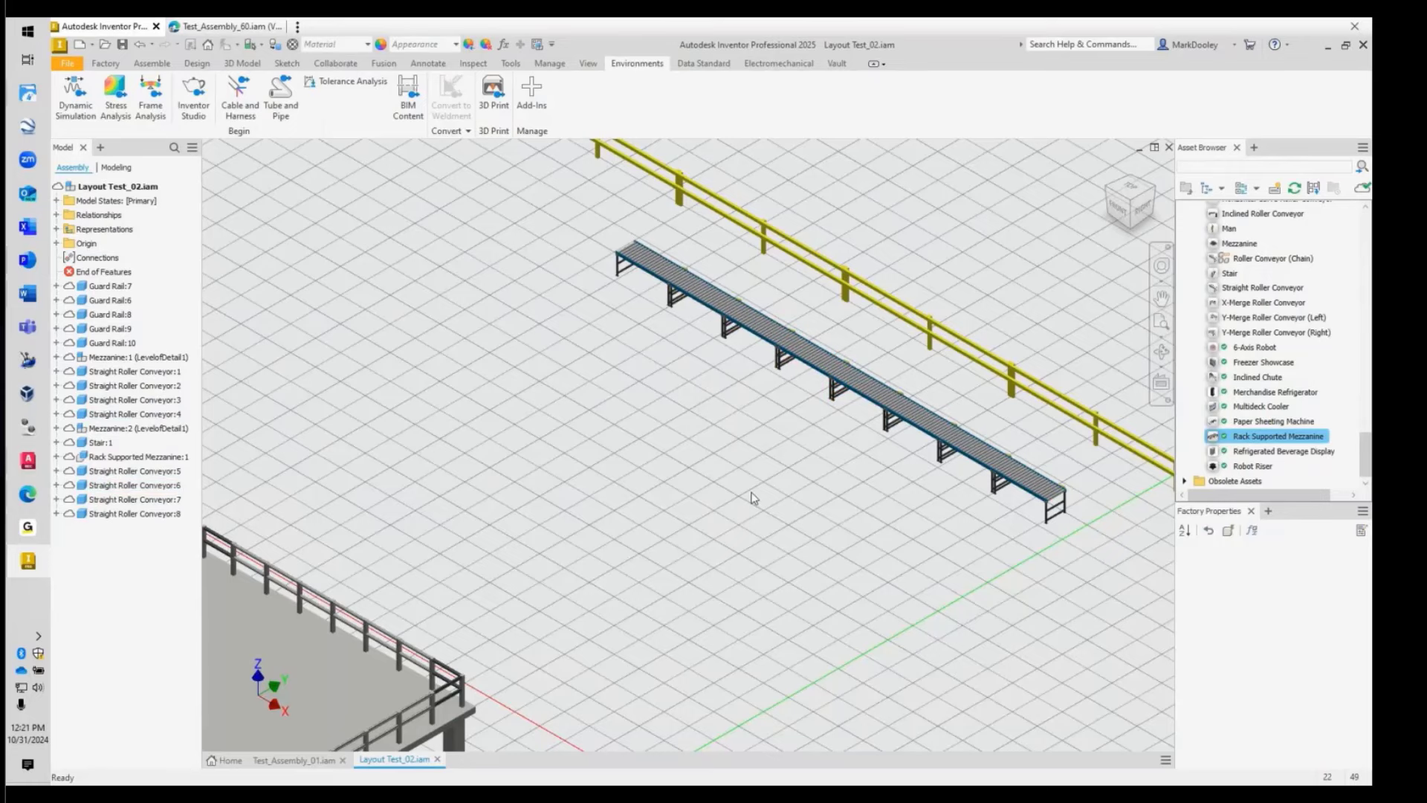
pyautogui.scroll(-3, 741, 513)
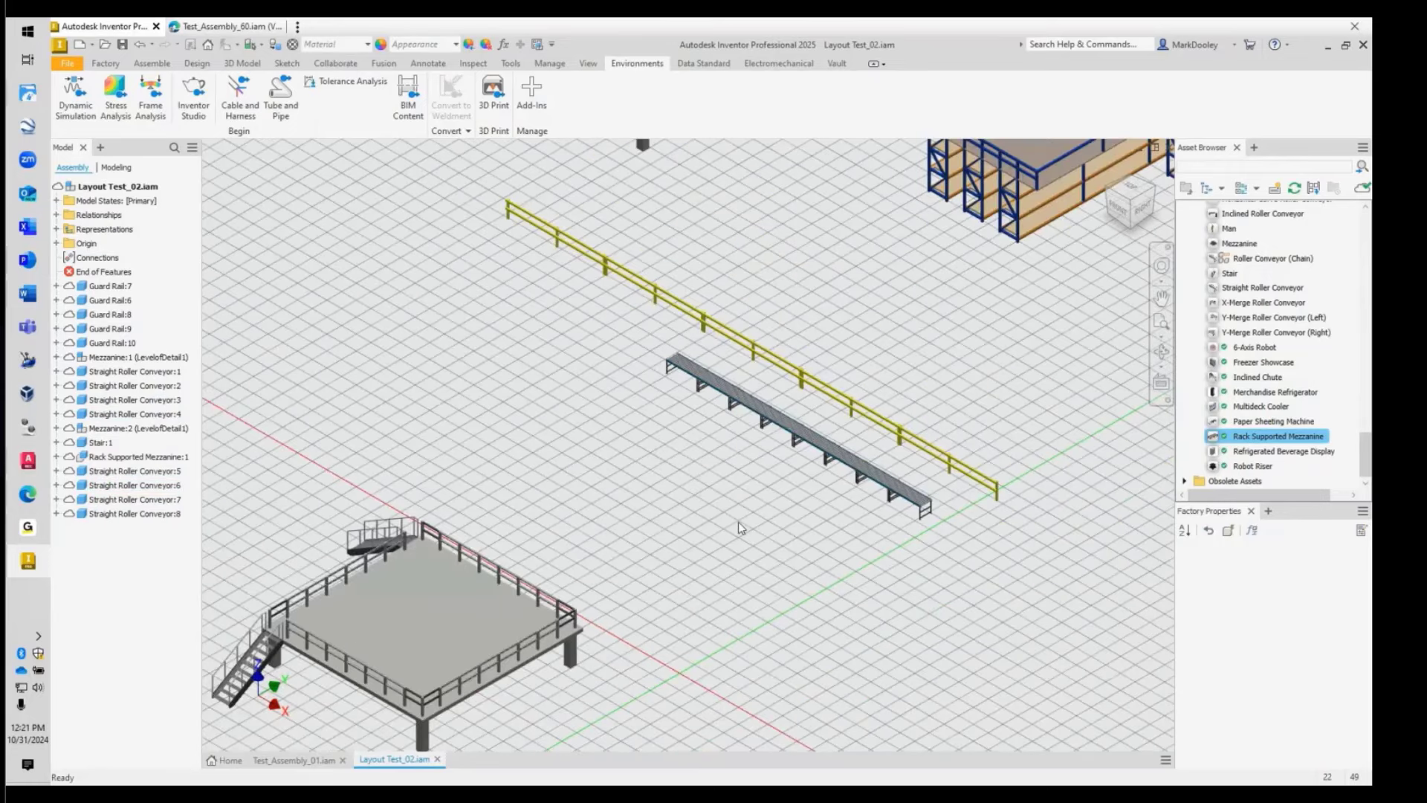
pyautogui.scroll(-5, 738, 522)
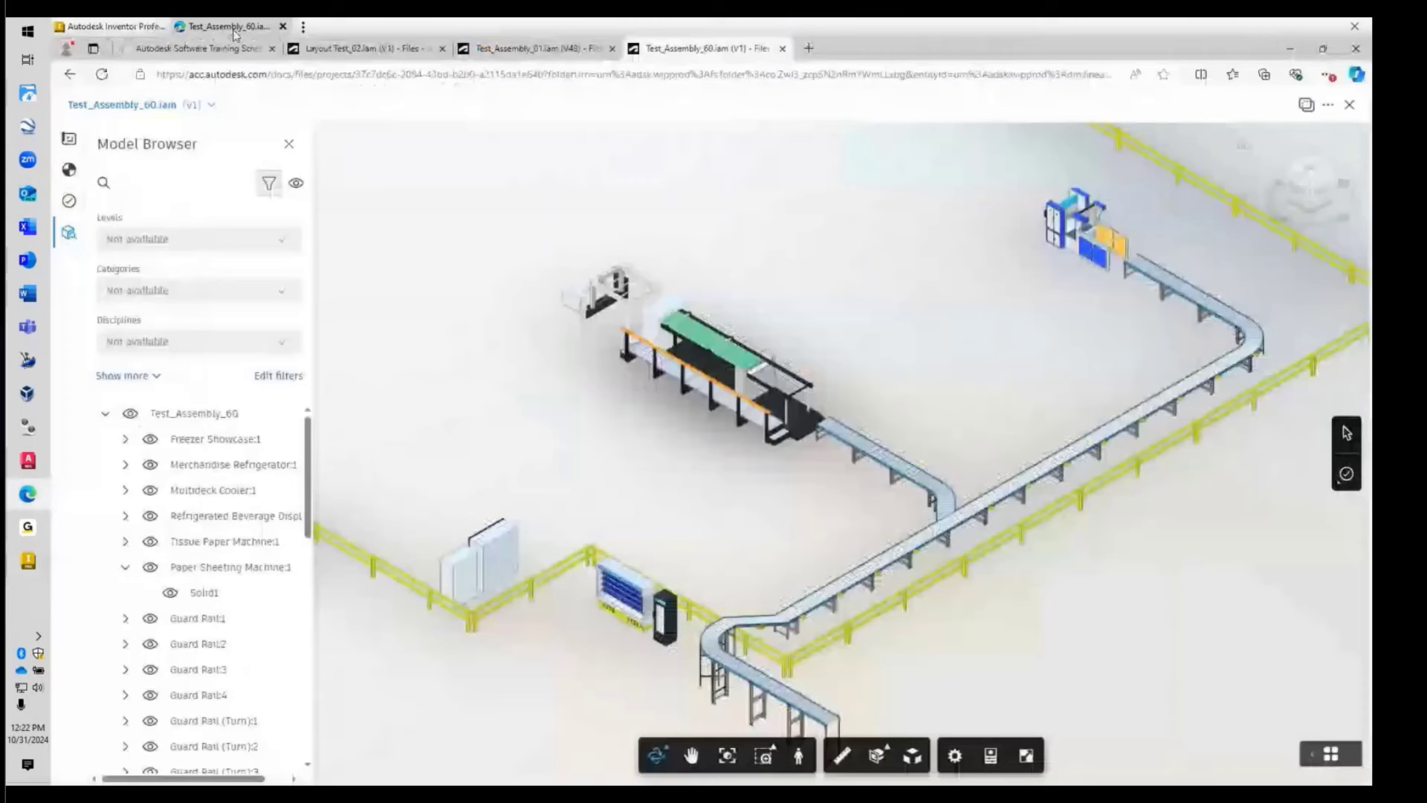
# - Switch to Autodesk Docs, refresh the project's file list, and open the updated Layout Test_02.iam in the viewer
pyautogui.click(226, 27)
pyautogui.click(334, 56)
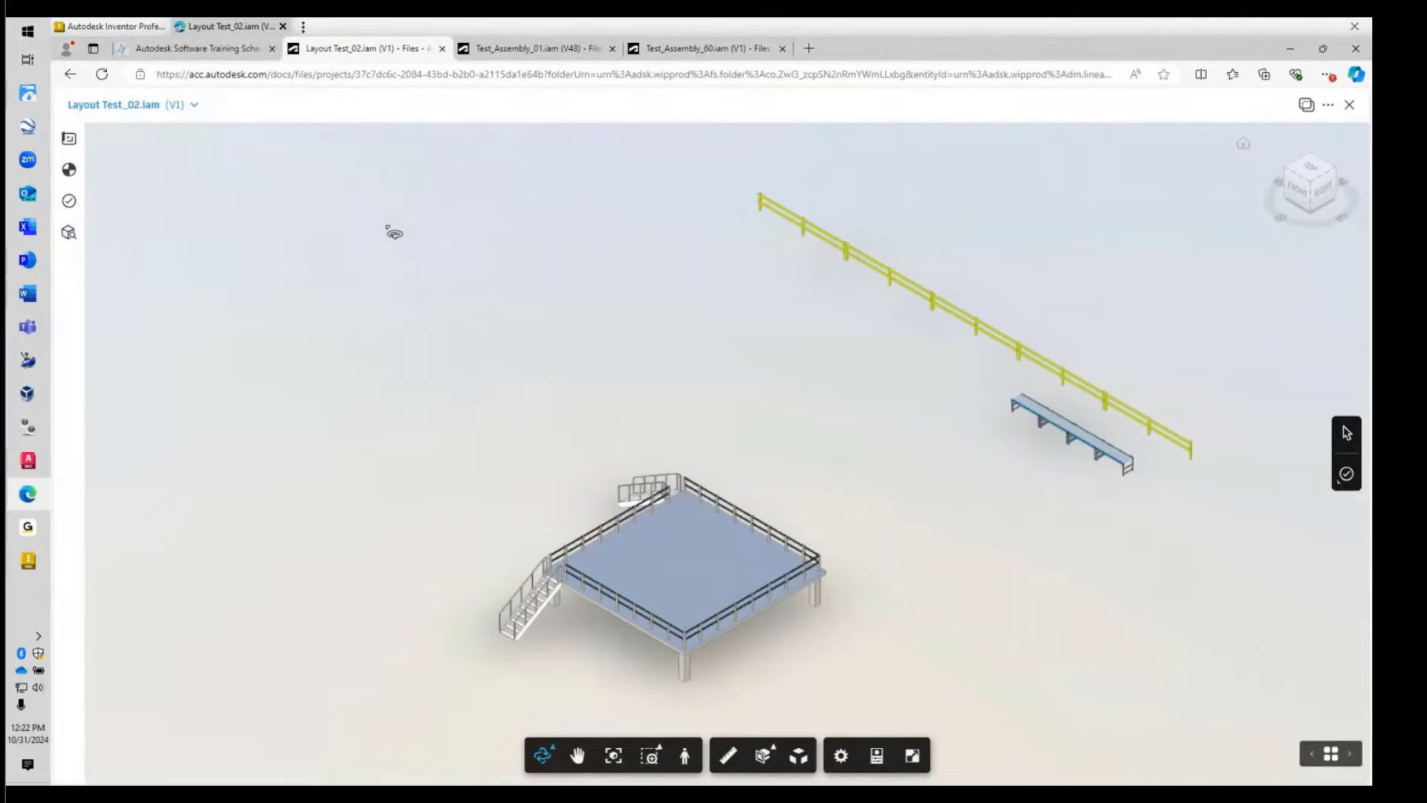
pyautogui.hotkey('alt', 'Left')
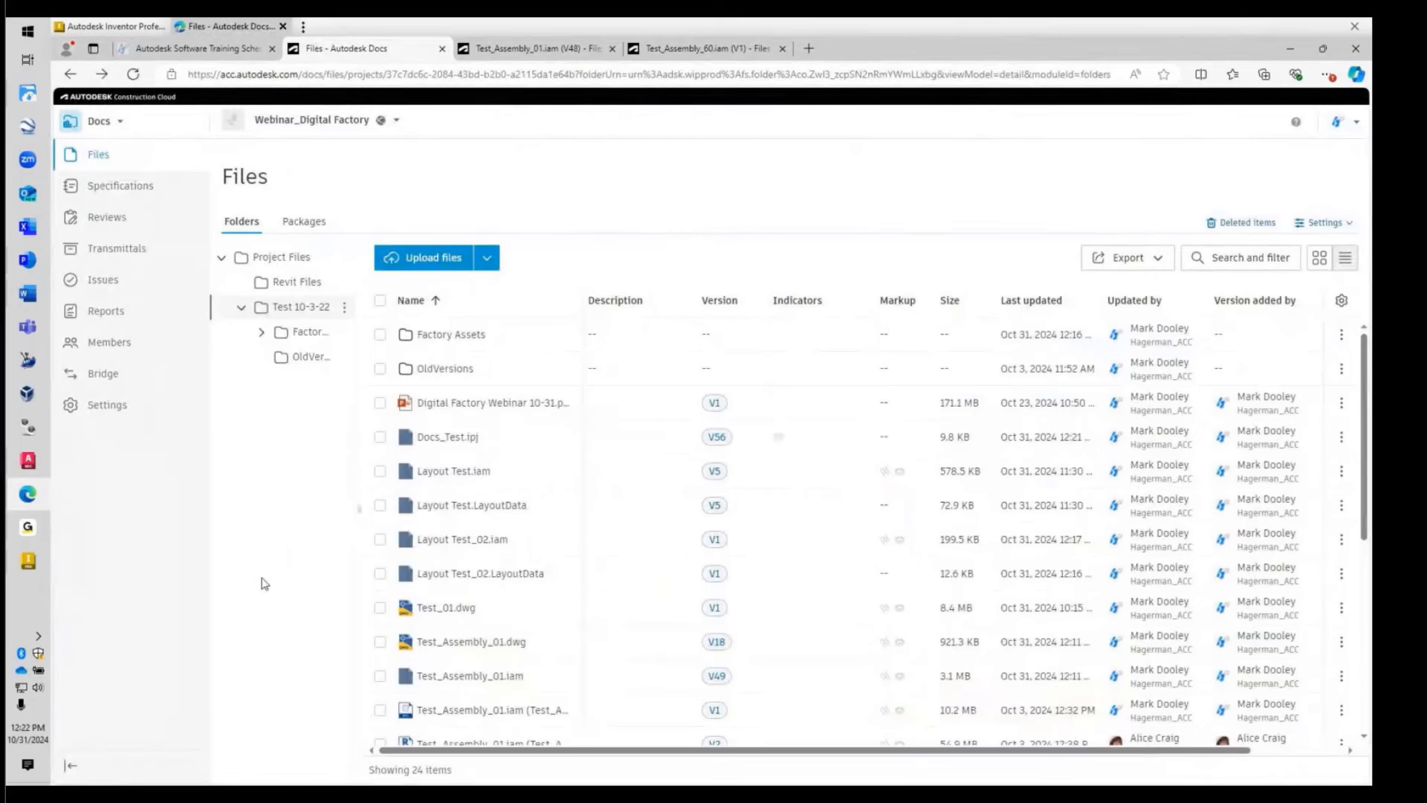
pyautogui.press('F5')
pyautogui.click(458, 541)
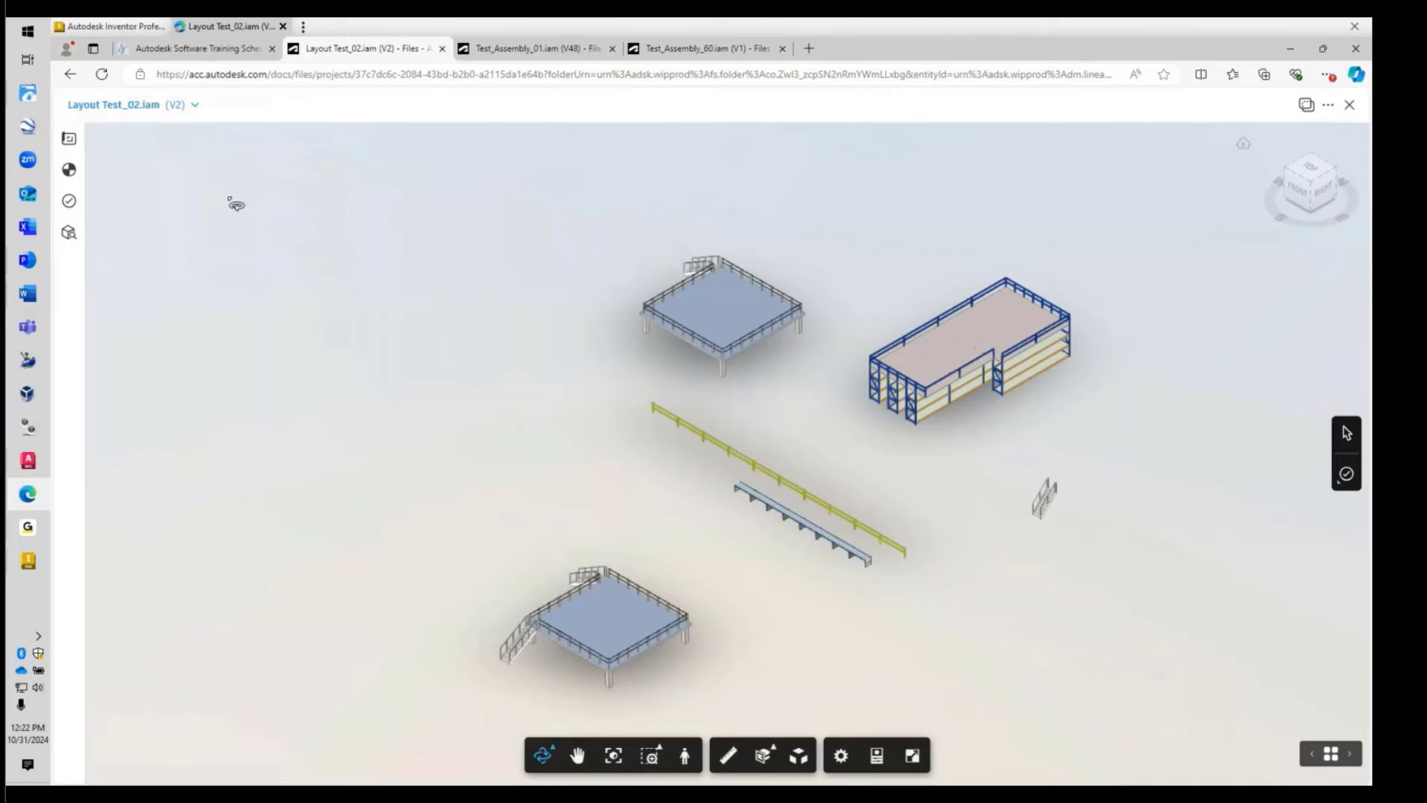
pyautogui.hotkey('alt', 'Tab')
pyautogui.press('Right')
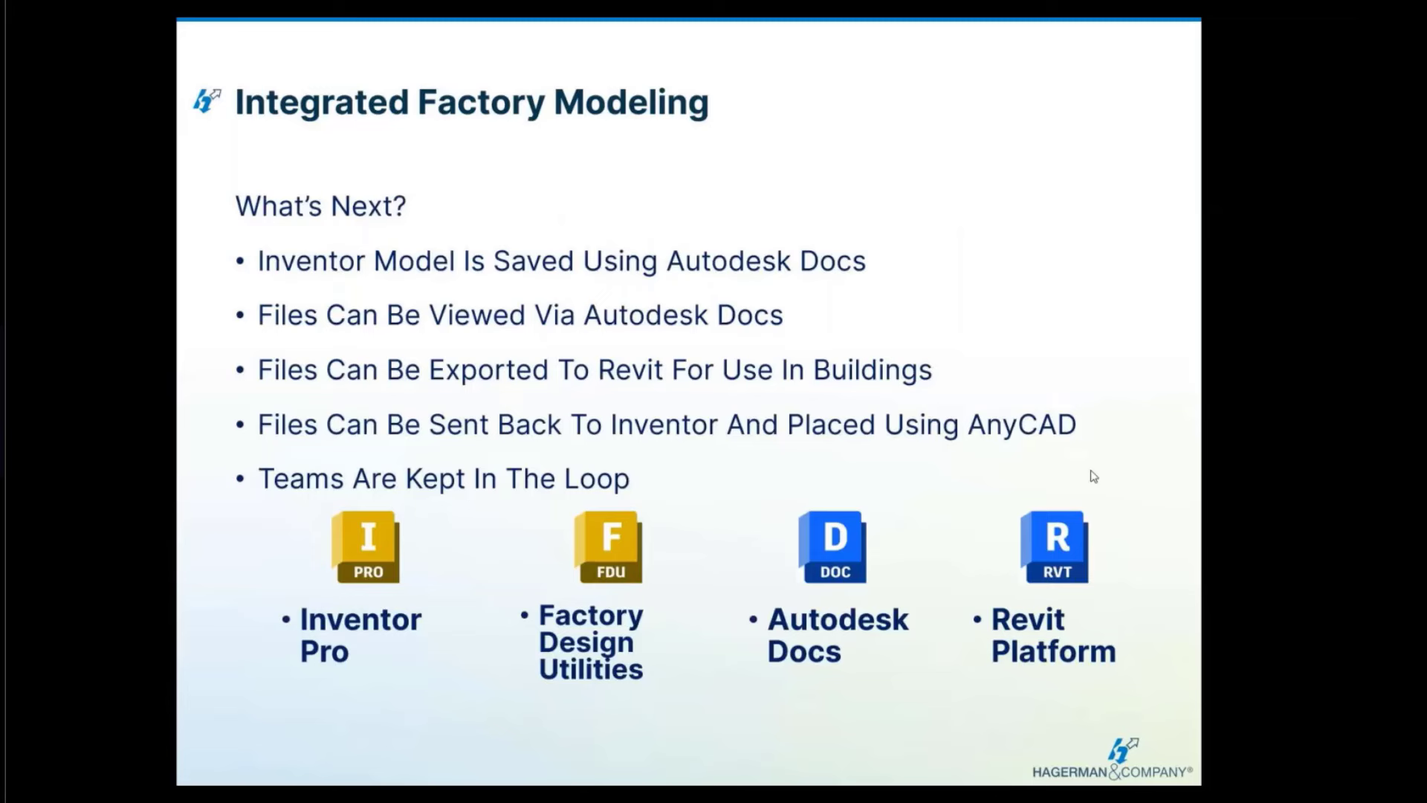